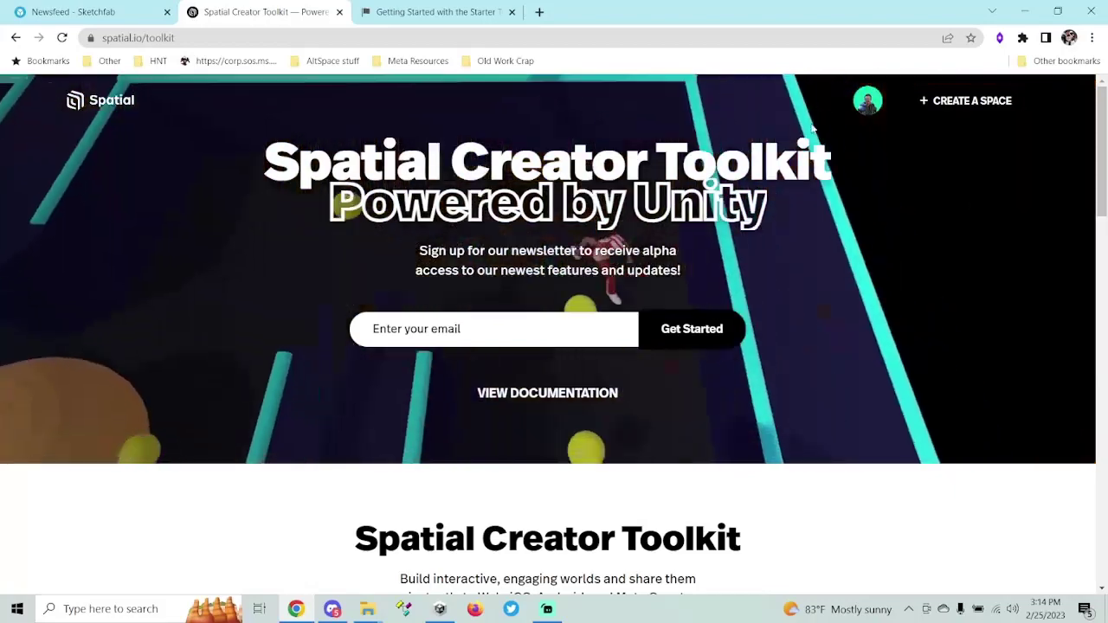
# Open the Spatial Creator Toolkit docs from the toolkit page and go to the Getting Started with the Starter Template guide
pyautogui.click(868, 101)
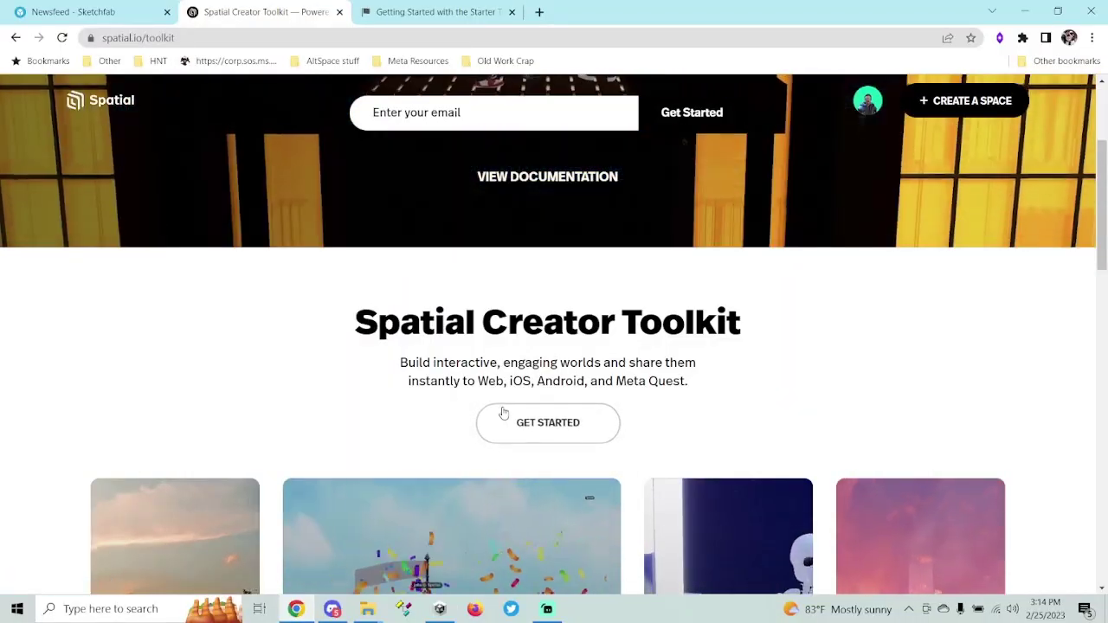
pyautogui.click(532, 425)
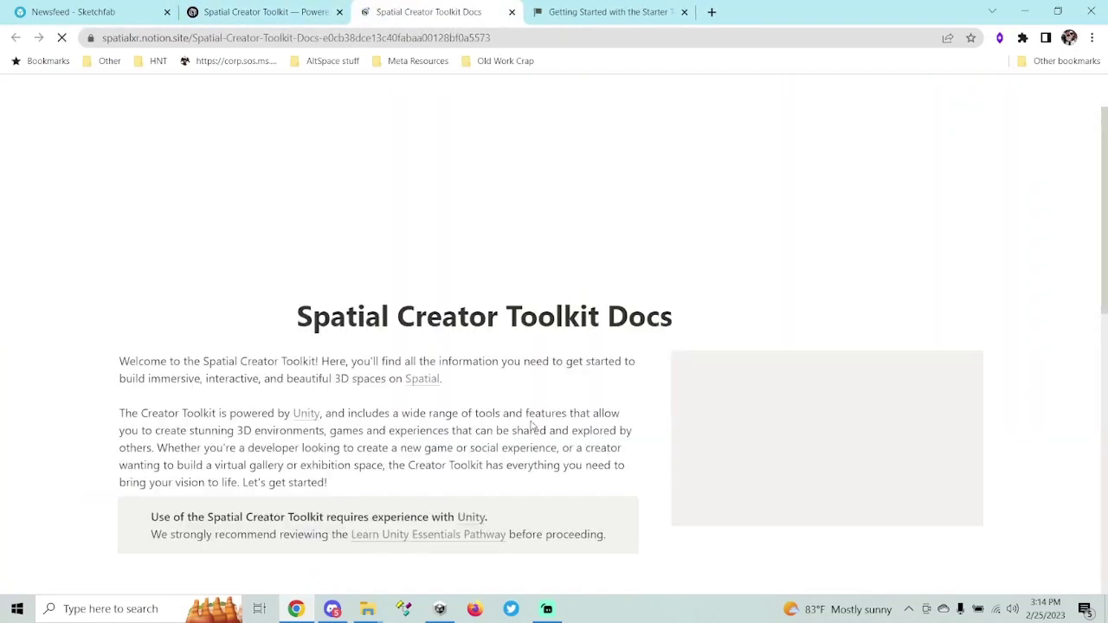
pyautogui.click(258, 12)
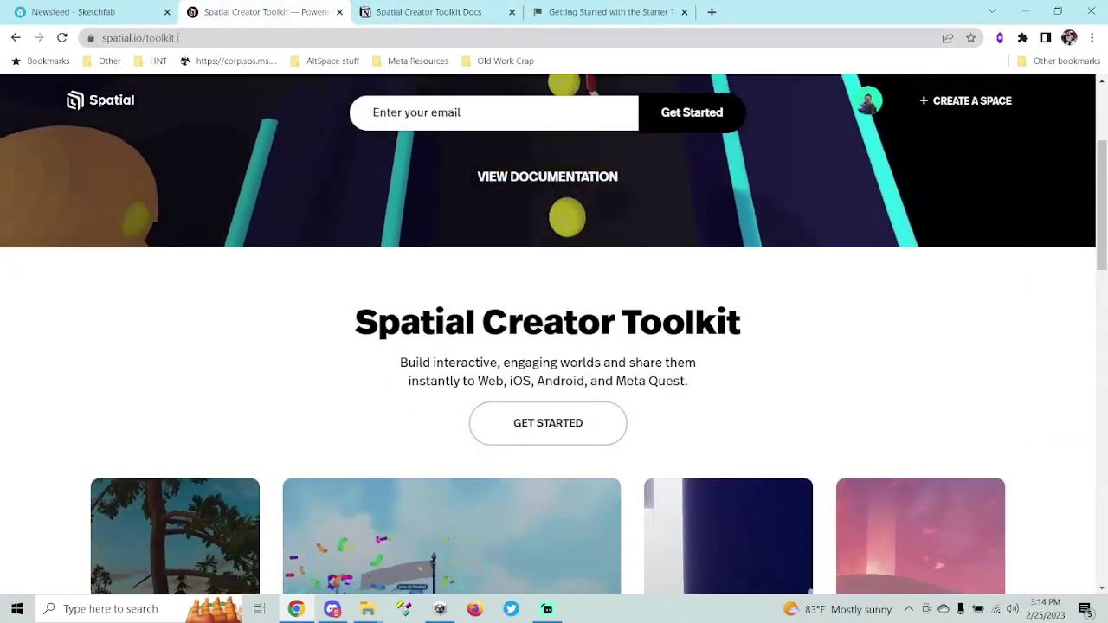
pyautogui.moveTo(111, 38); pyautogui.dragTo(177, 38)
pyautogui.click(386, 14)
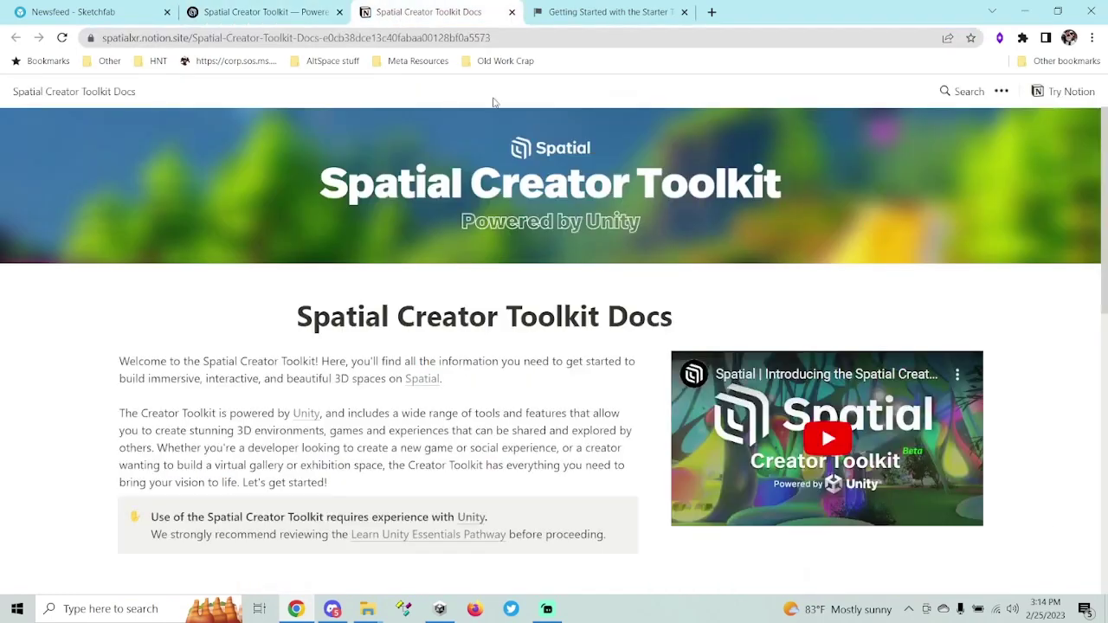
pyautogui.scroll(-4, 356, 275)
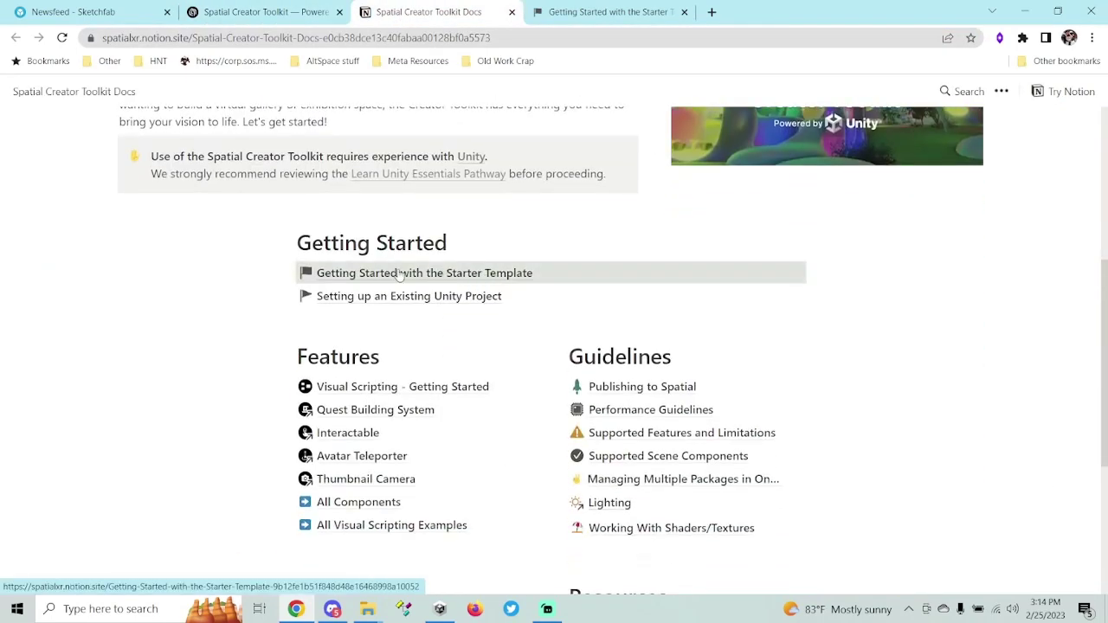
pyautogui.click(450, 277)
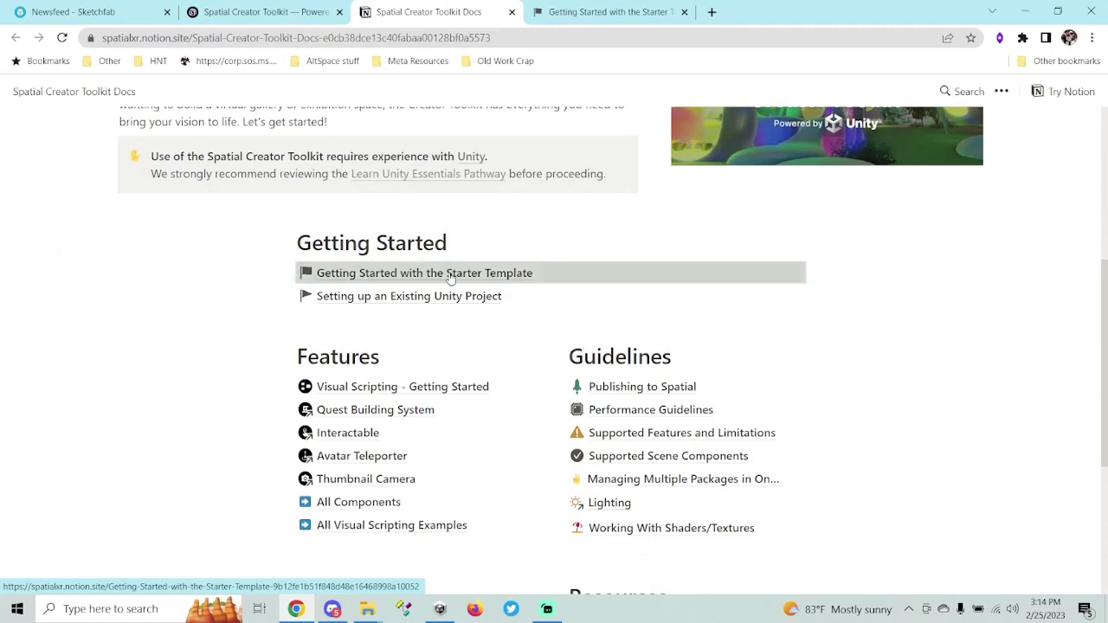
# Examine the Install Unity section for the required Unity version, the Unity Hub installation links and the module to install
pyautogui.scroll(-4, 526, 300)
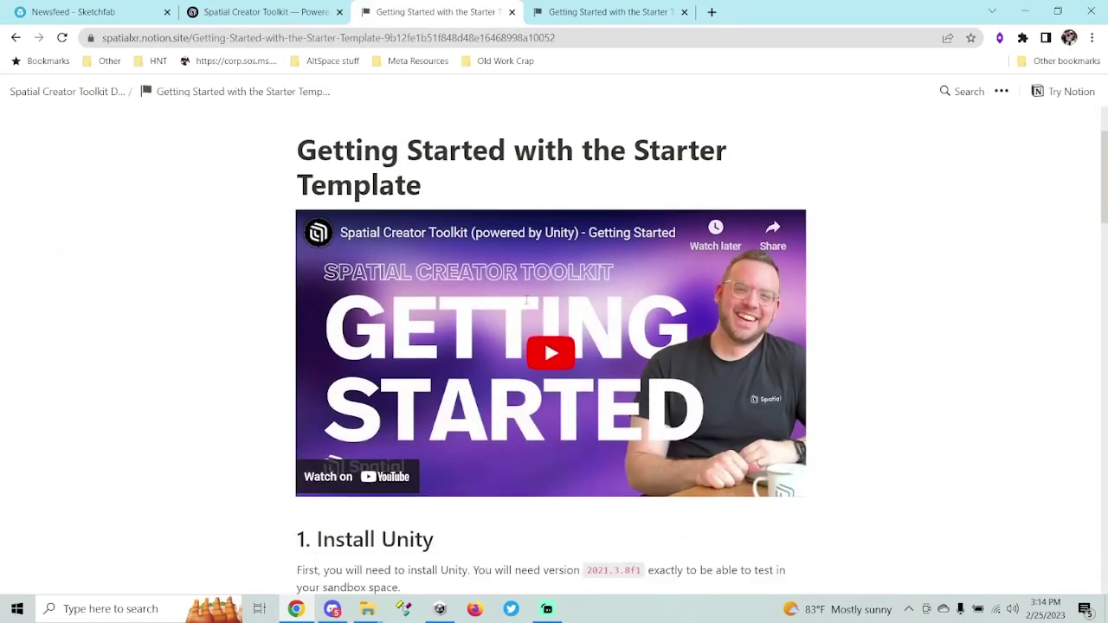
pyautogui.scroll(-3, 526, 300)
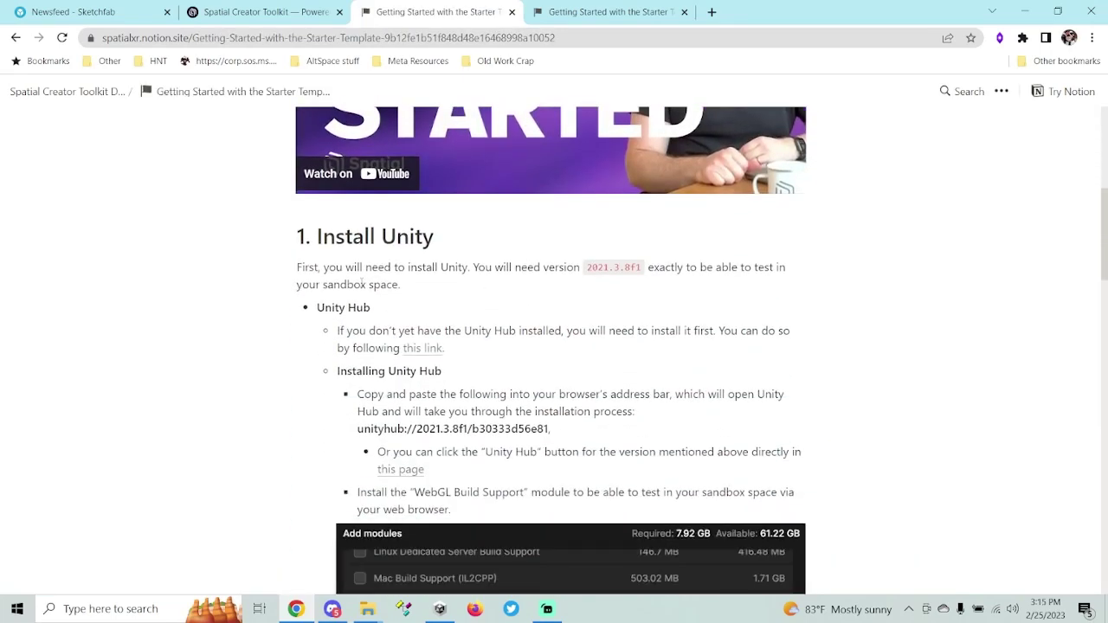
pyautogui.scroll(-5, 363, 282)
pyautogui.scroll(3, 387, 260)
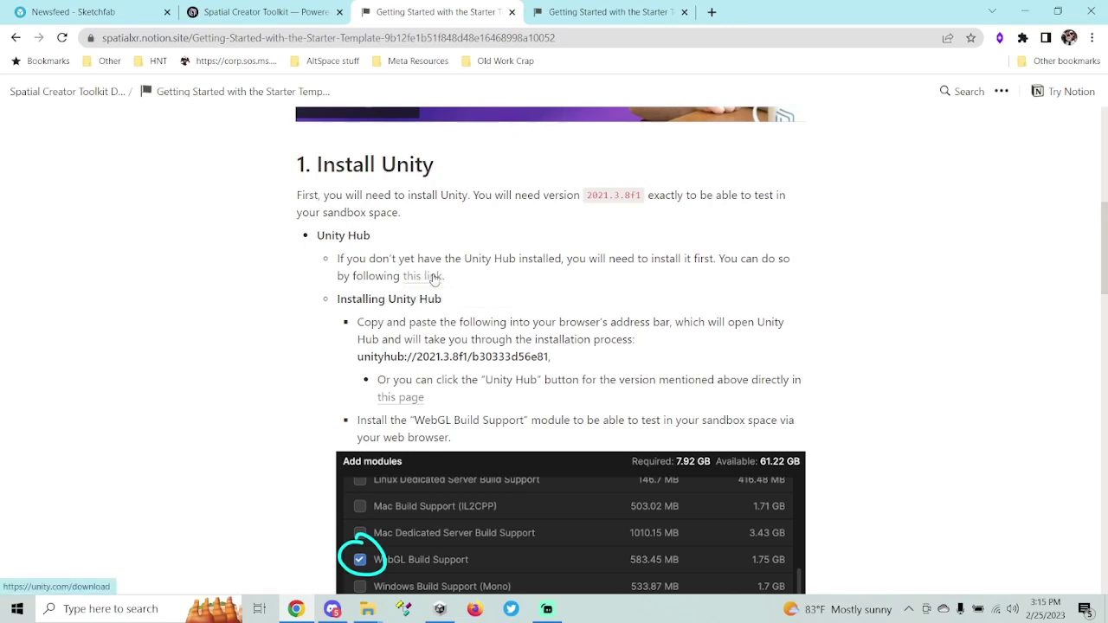
pyautogui.moveTo(305, 164); pyautogui.dragTo(381, 212)
pyautogui.click(369, 212)
pyautogui.scroll(-1, 434, 266)
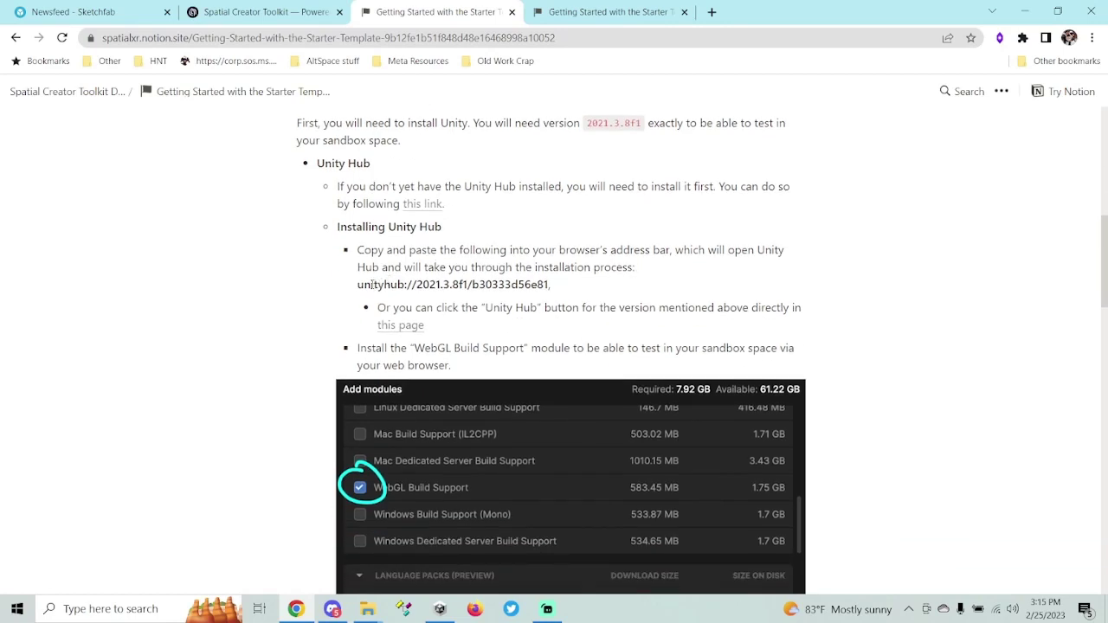
pyautogui.moveTo(358, 284); pyautogui.dragTo(547, 284)
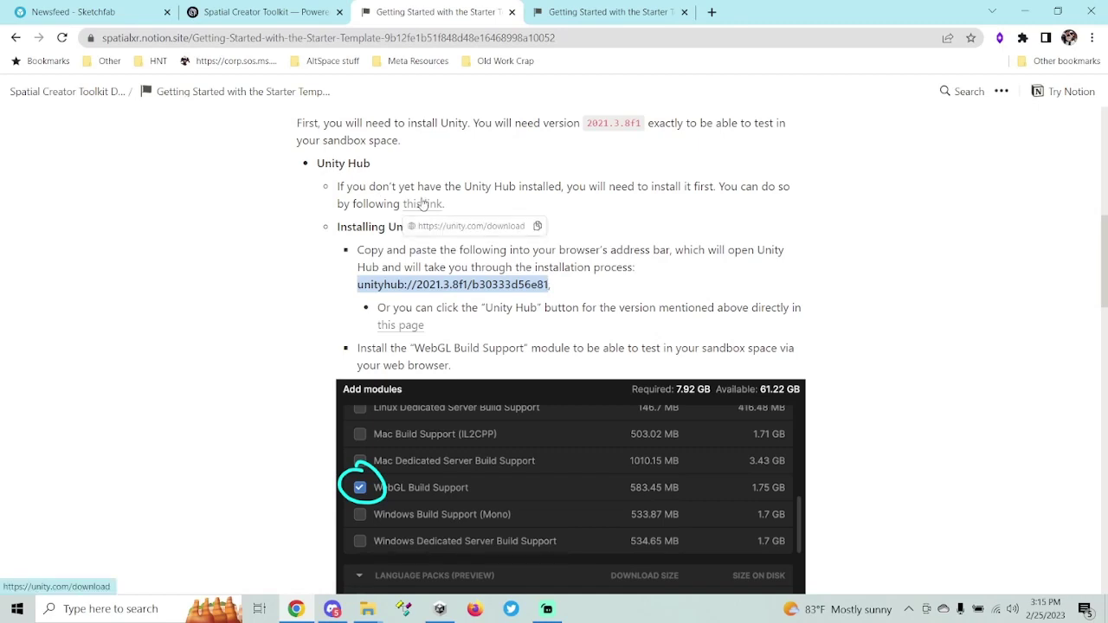
pyautogui.scroll(-1, 434, 235)
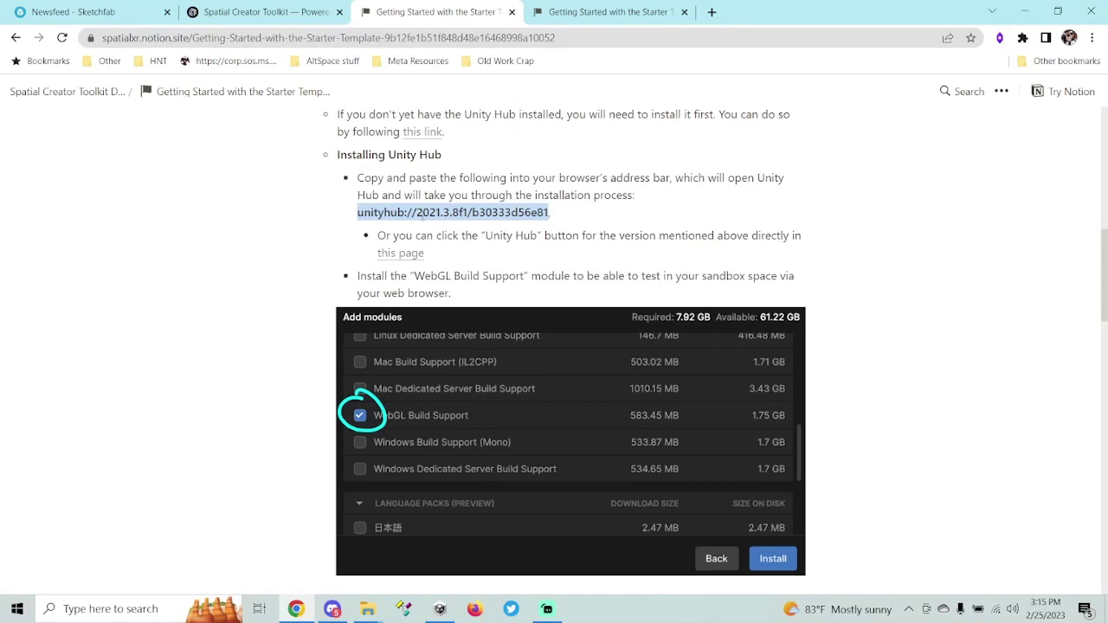
pyautogui.click(422, 214)
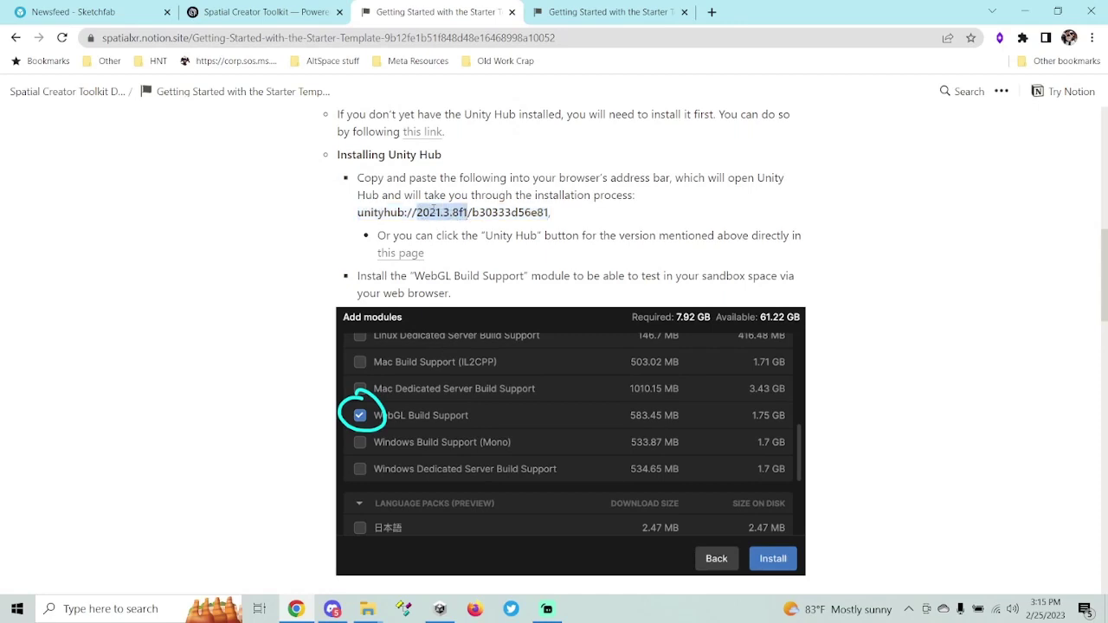
pyautogui.click(433, 209)
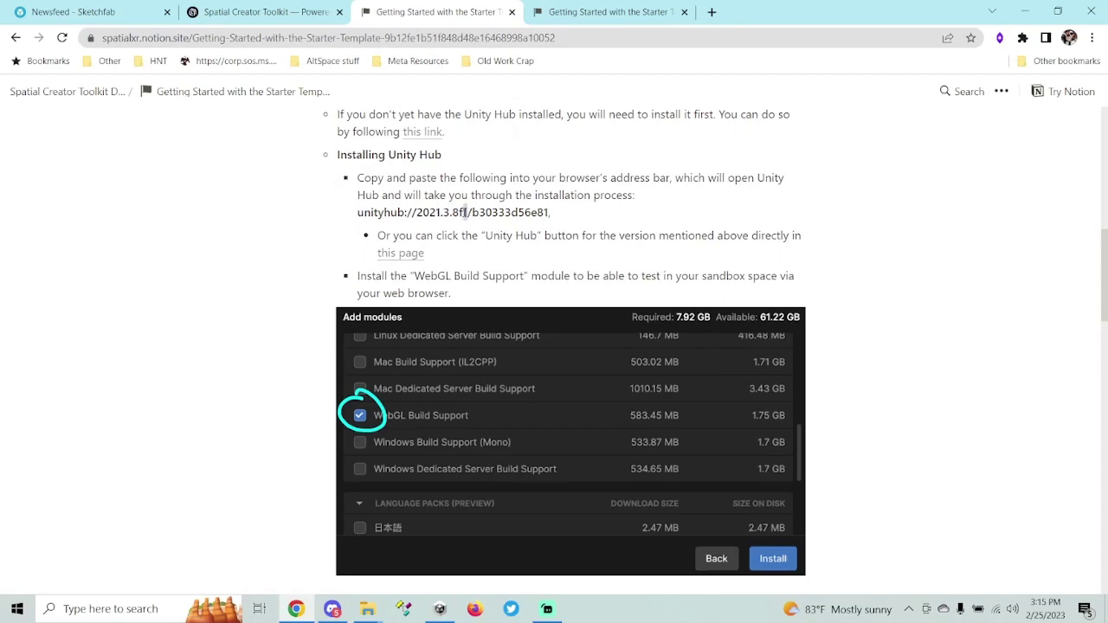
pyautogui.moveTo(467, 212); pyautogui.dragTo(416, 212)
pyautogui.click(440, 210)
pyautogui.scroll(-1, 442, 347)
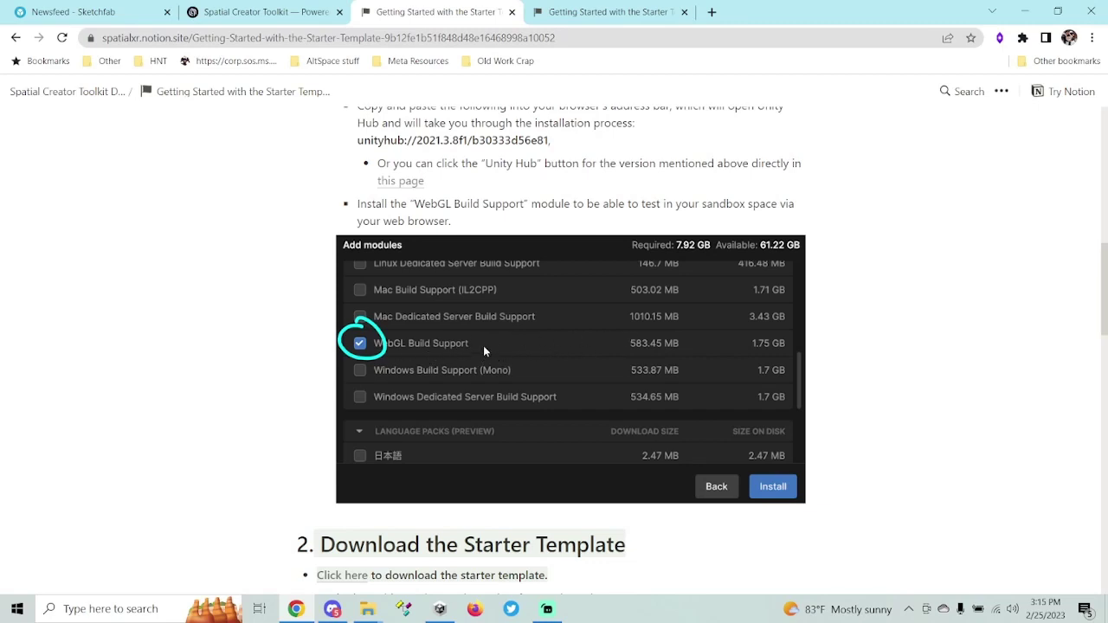
pyautogui.scroll(2, 499, 327)
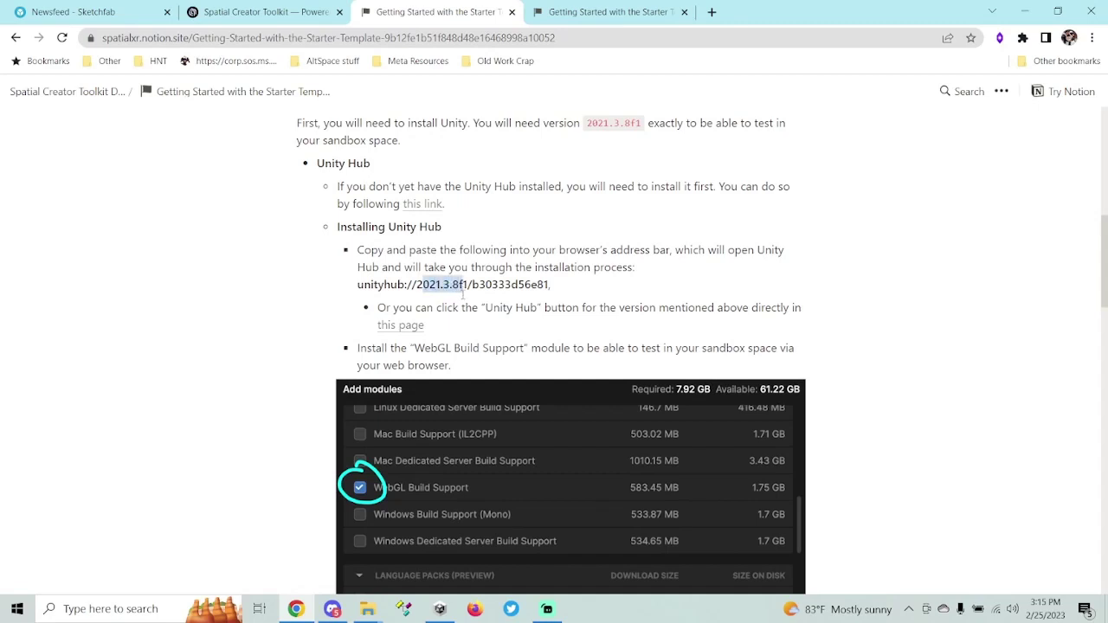
# Download the starter template zip from the guide's Download the Starter Template section and open the downloaded archive
pyautogui.scroll(-3, 482, 307)
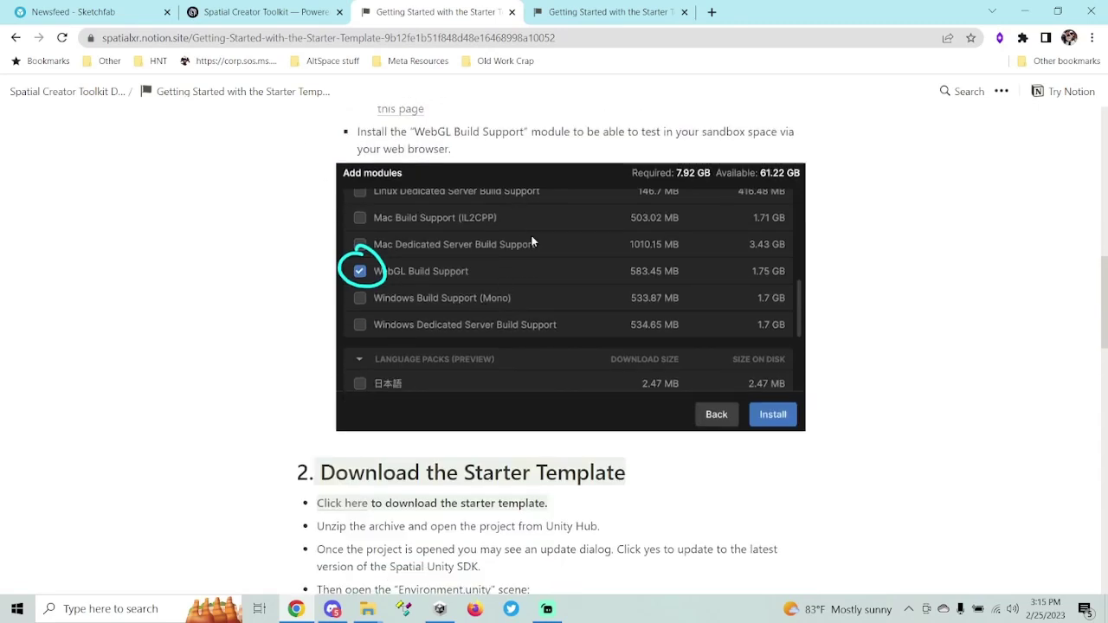
pyautogui.scroll(-2, 413, 446)
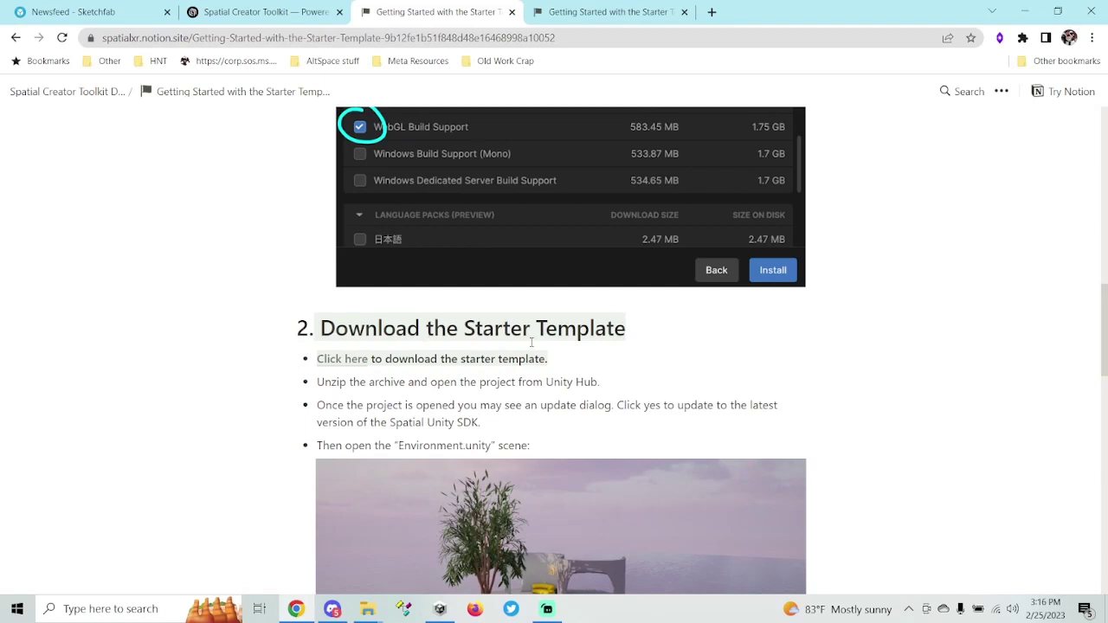
pyautogui.click(346, 365)
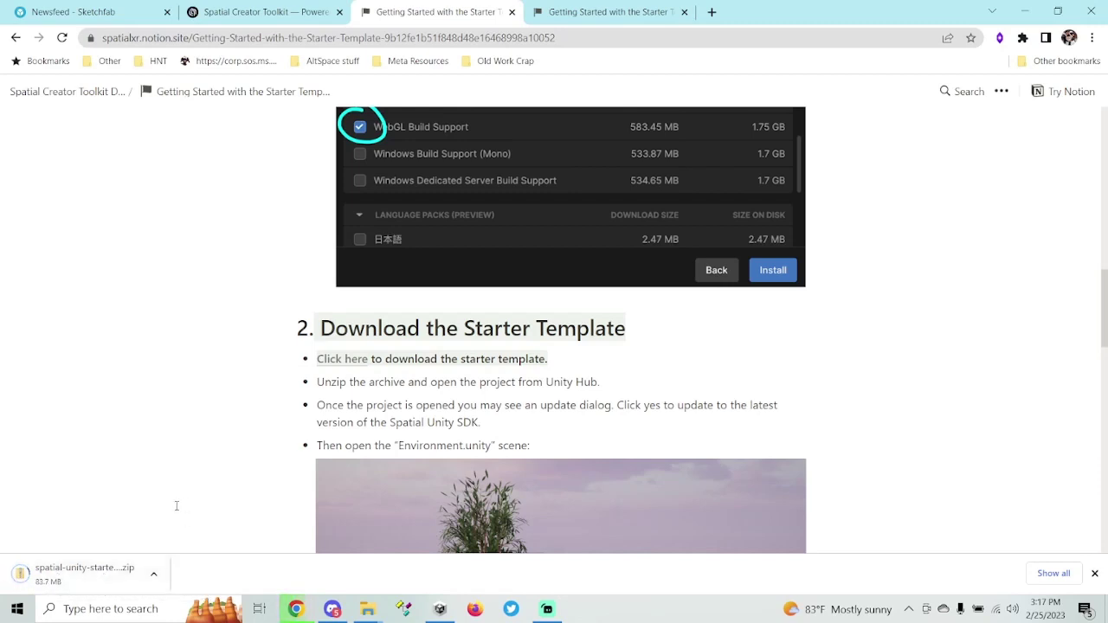
pyautogui.click(76, 578)
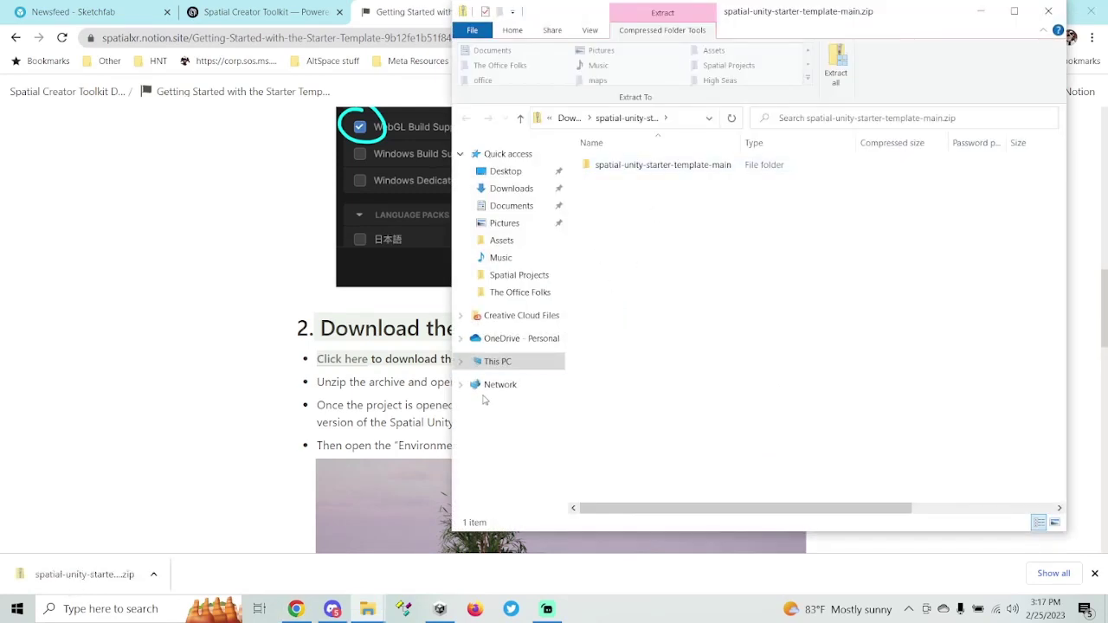
# Extract the spatial-unity-starter-template-main folder from the archive into the Spatial Projects folder
pyautogui.moveTo(367, 608)
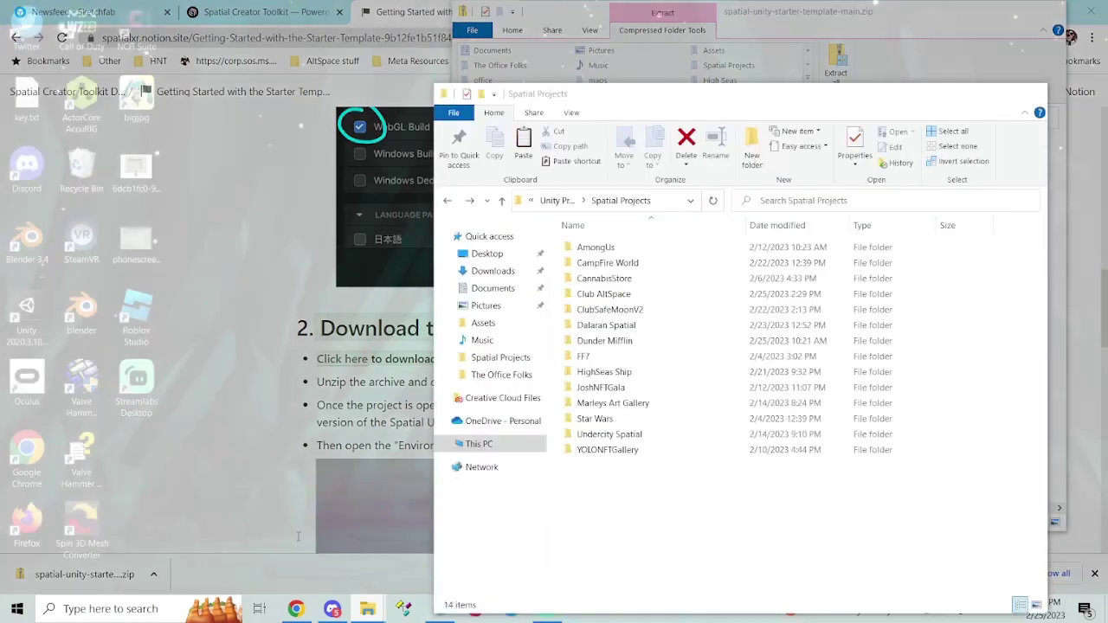
pyautogui.click(342, 532)
pyautogui.moveTo(744, 97); pyautogui.dragTo(377, 48)
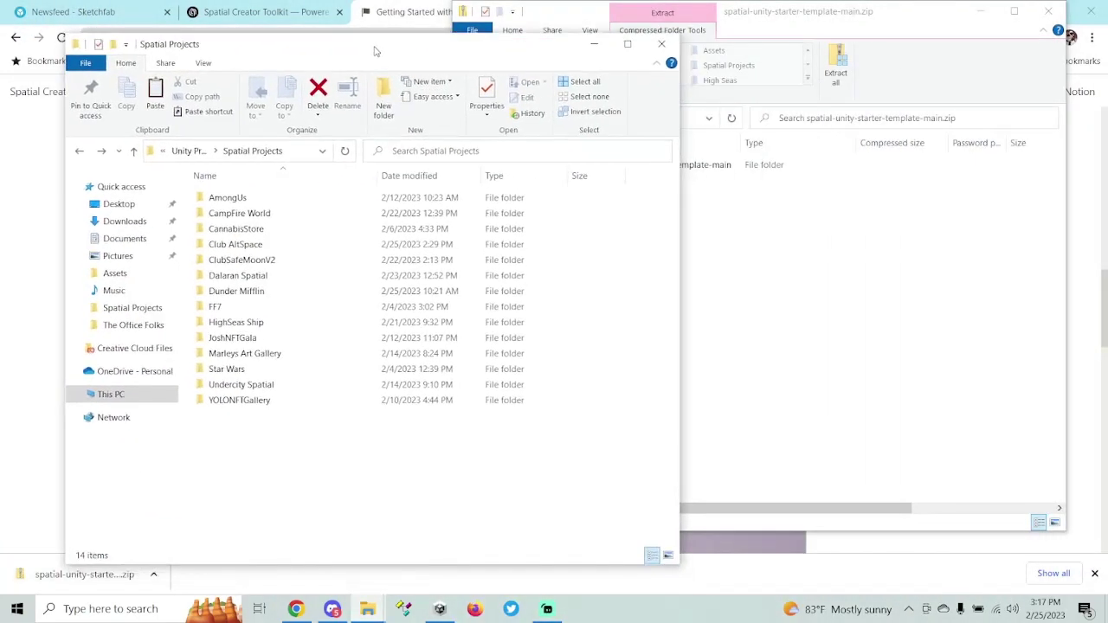
pyautogui.click(693, 275)
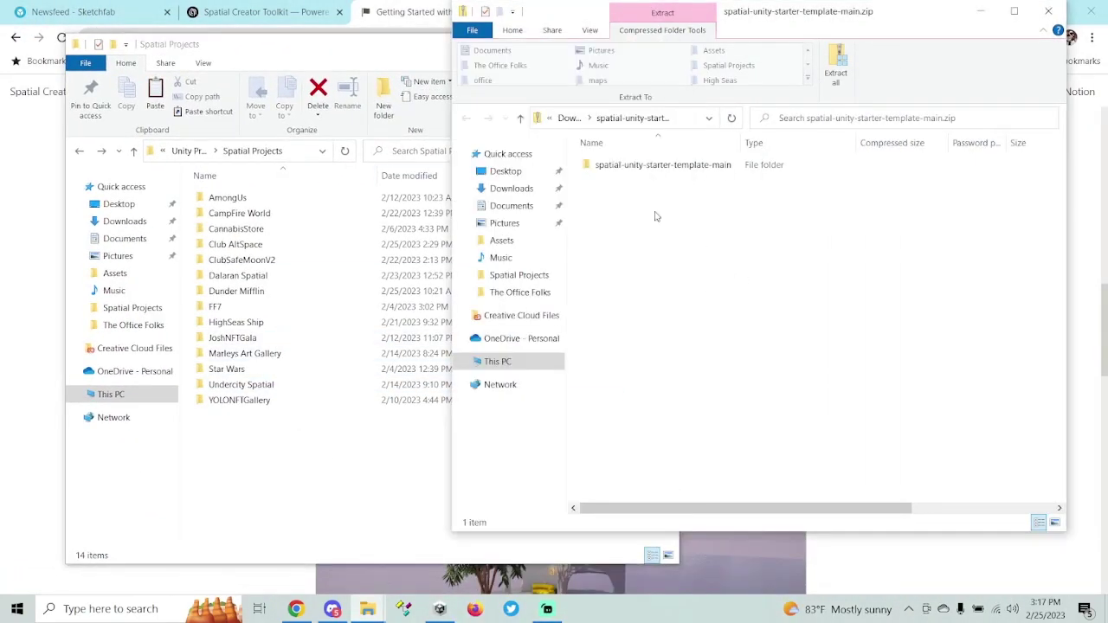
pyautogui.click(629, 166)
pyautogui.moveTo(630, 171); pyautogui.dragTo(306, 478)
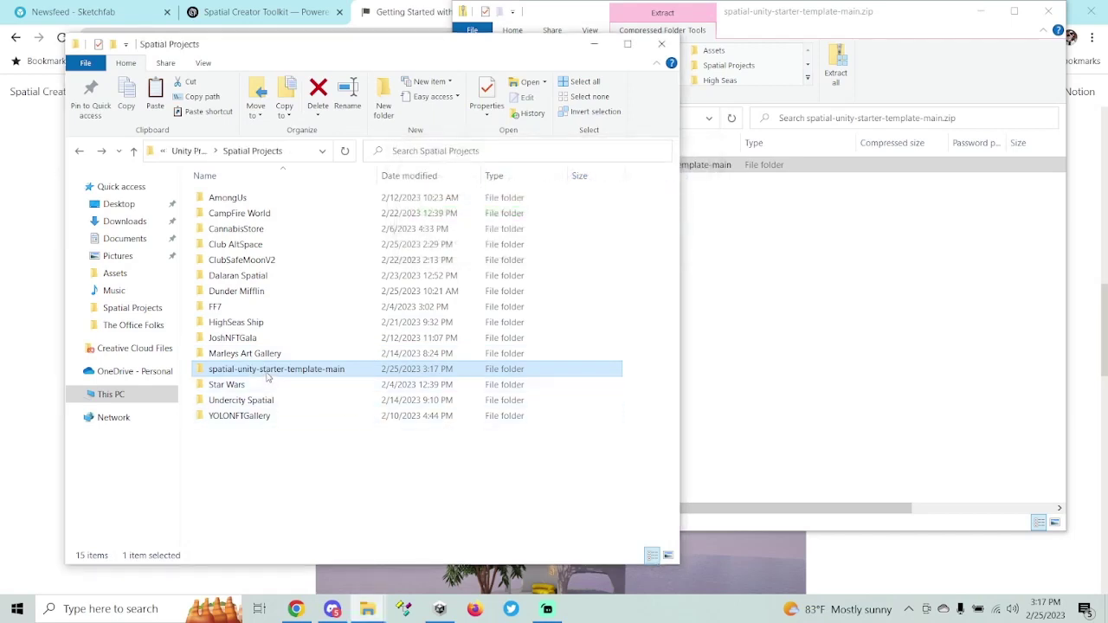
# Rename the extracted template folder as Classroom and put away both file windows
pyautogui.press('F2')
pyautogui.write('Clas')
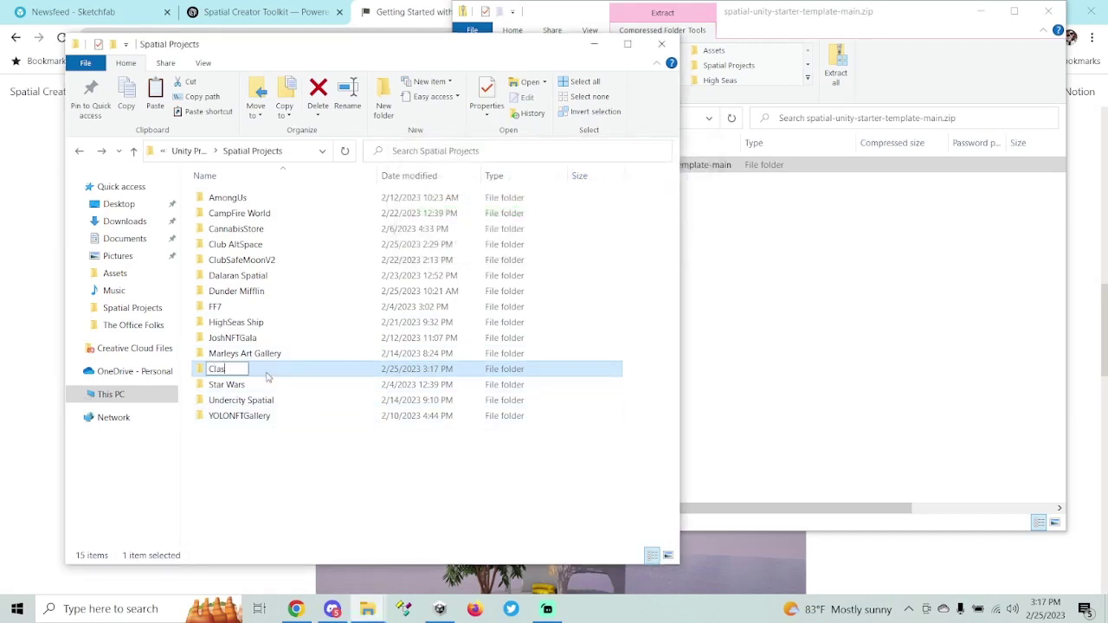
pyautogui.write('sroom')
pyautogui.press('Return')
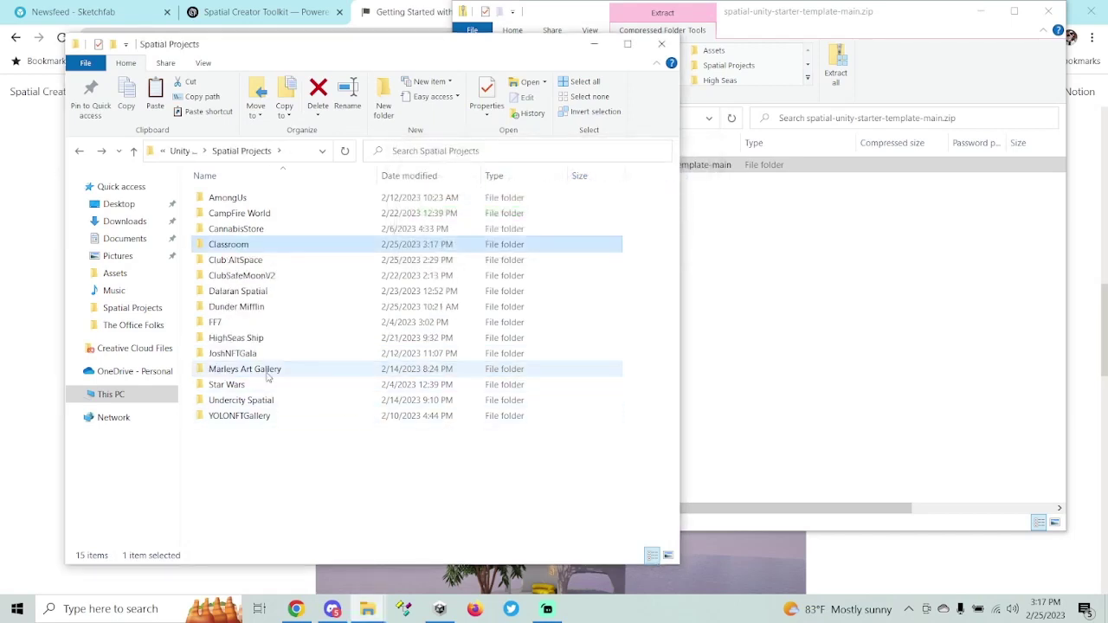
pyautogui.click(595, 43)
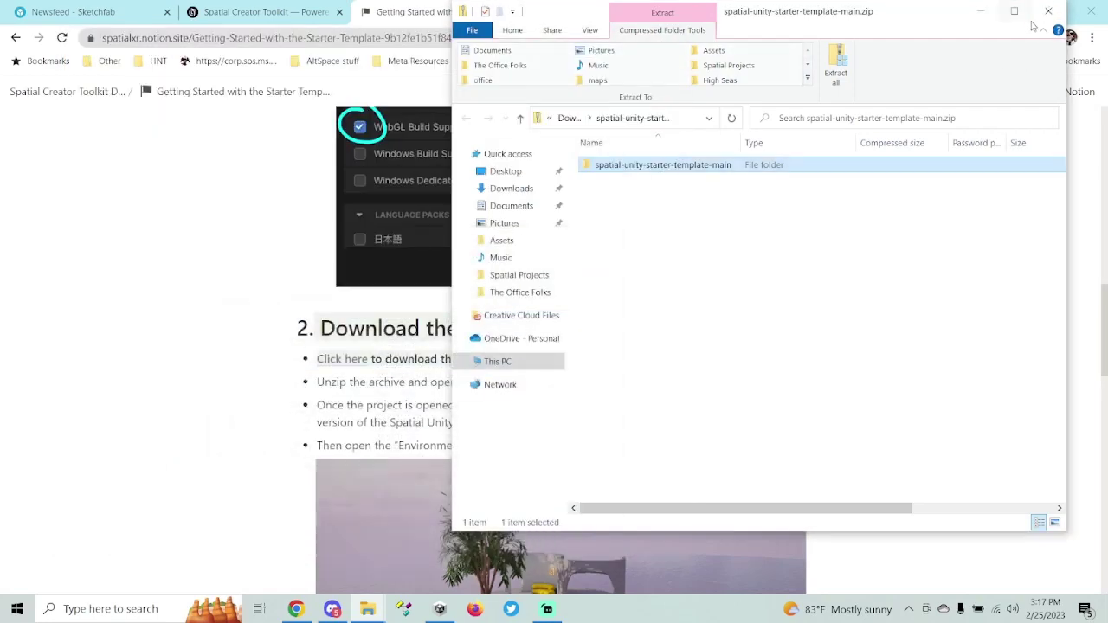
pyautogui.click(1048, 10)
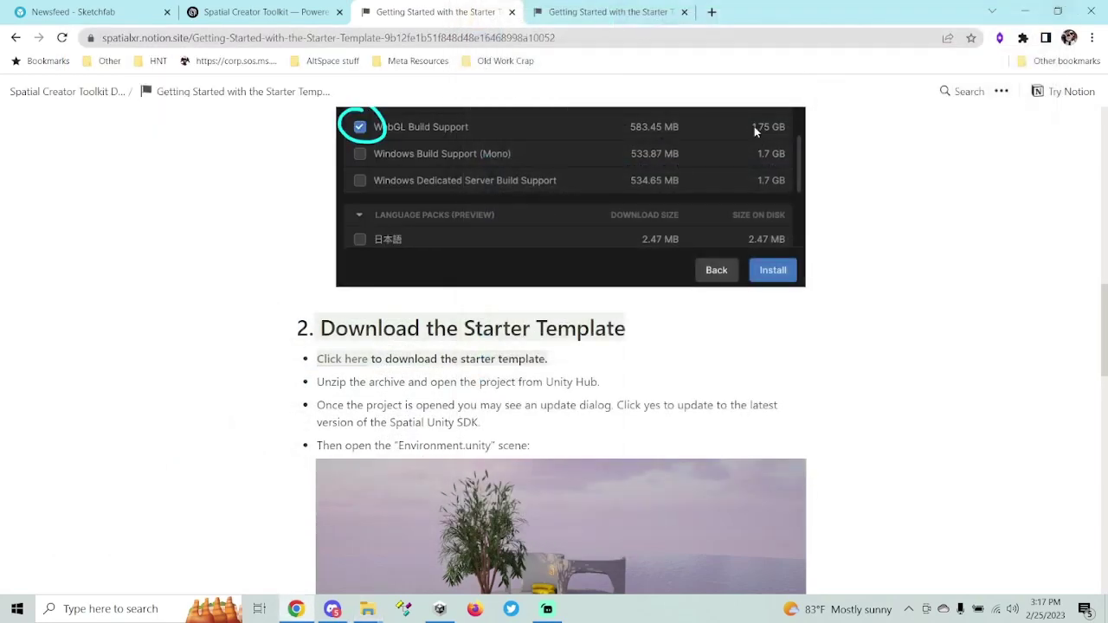
# Switch to Unity Hub, start opening a project from disk and browse to the Data (D:) drive
pyautogui.scroll(-3, 579, 343)
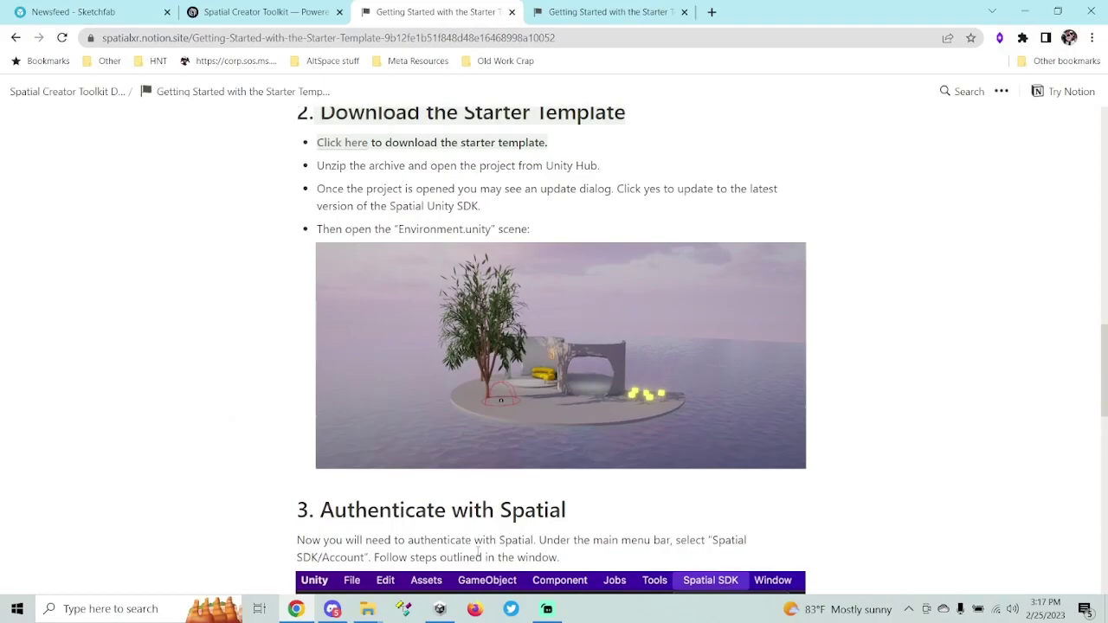
pyautogui.click(440, 609)
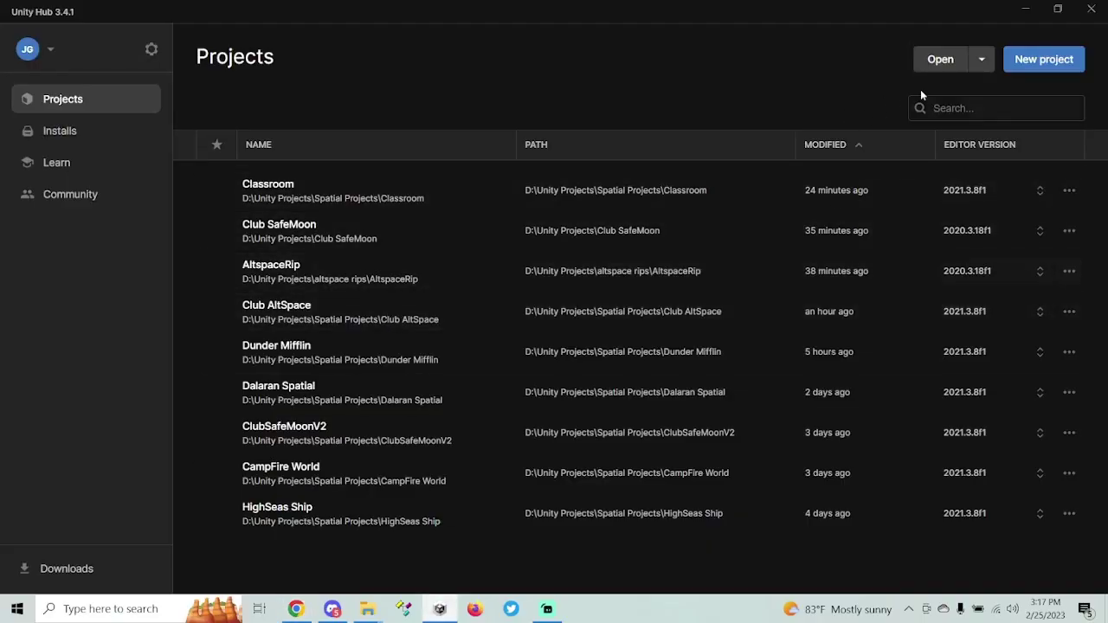
pyautogui.click(941, 61)
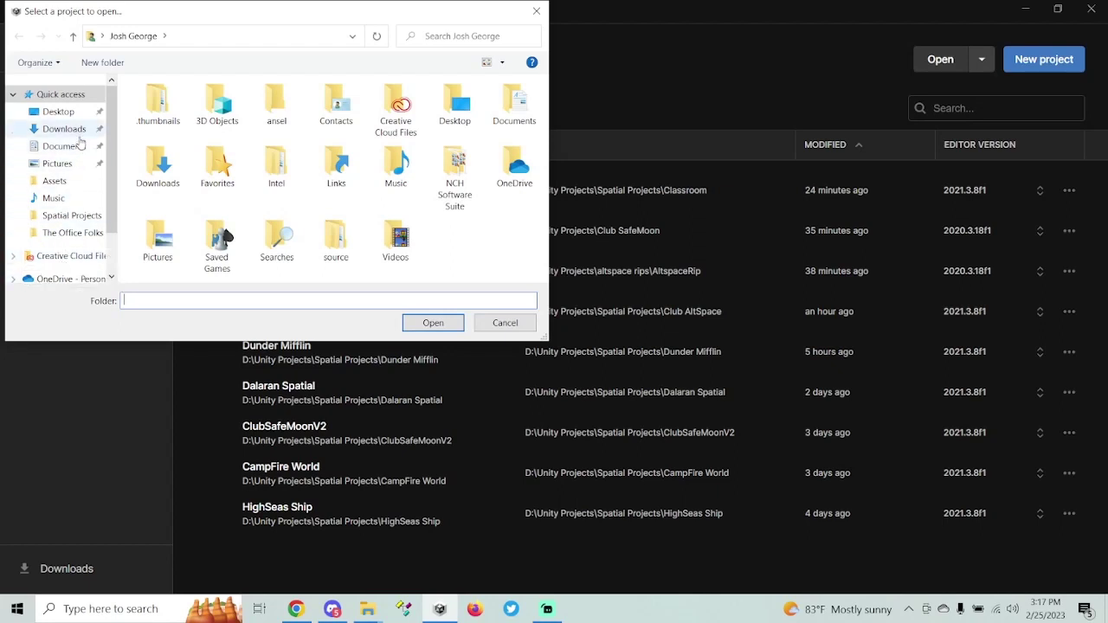
pyautogui.scroll(-2, 26, 212)
pyautogui.click(49, 238)
pyautogui.scroll(-2, 228, 252)
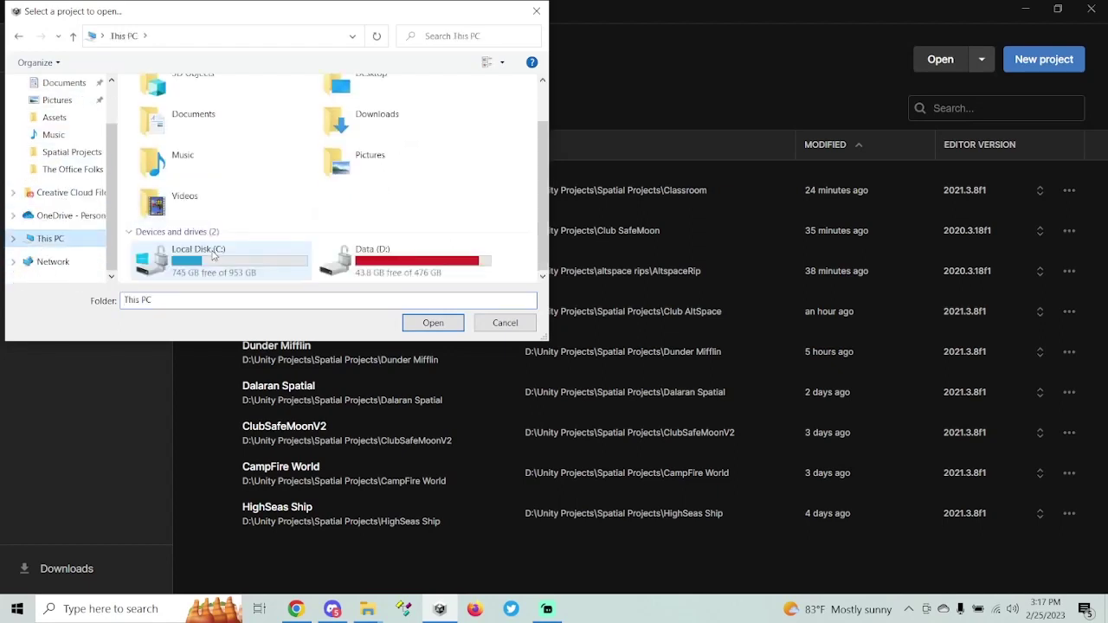
pyautogui.click(398, 256)
pyautogui.doubleClick(398, 255)
pyautogui.scroll(-3, 199, 255)
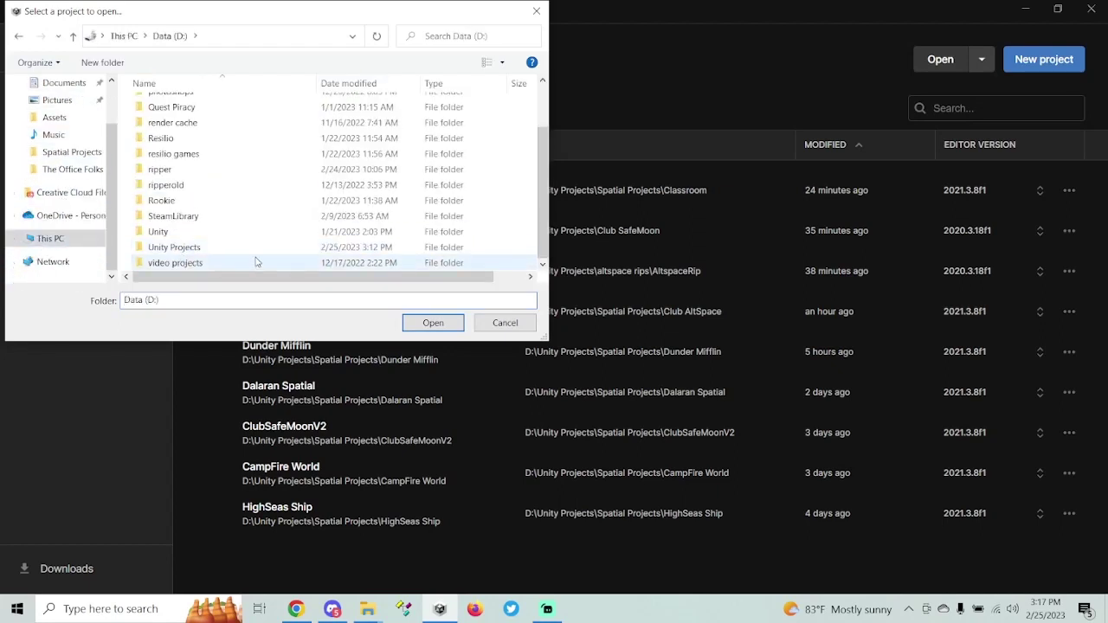
pyautogui.click(178, 232)
pyautogui.doubleClick(179, 235)
pyautogui.hotkey('alt', 'Left')
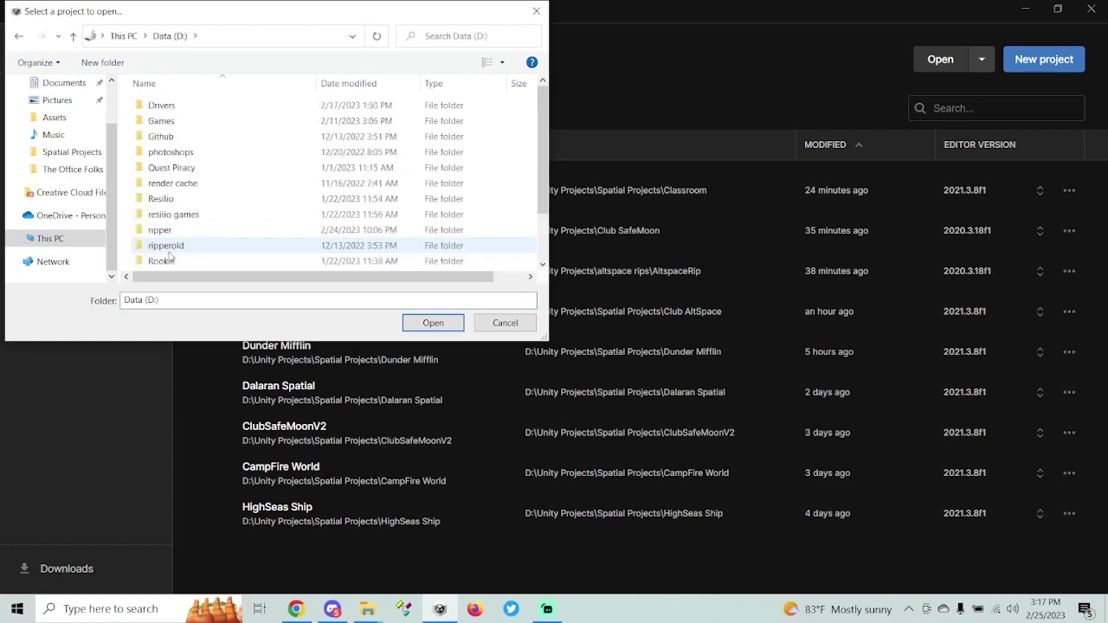
# Browse to the Spatial Projects folder inside Unity Projects and open its Classroom folder as the project
pyautogui.doubleClick(178, 250)
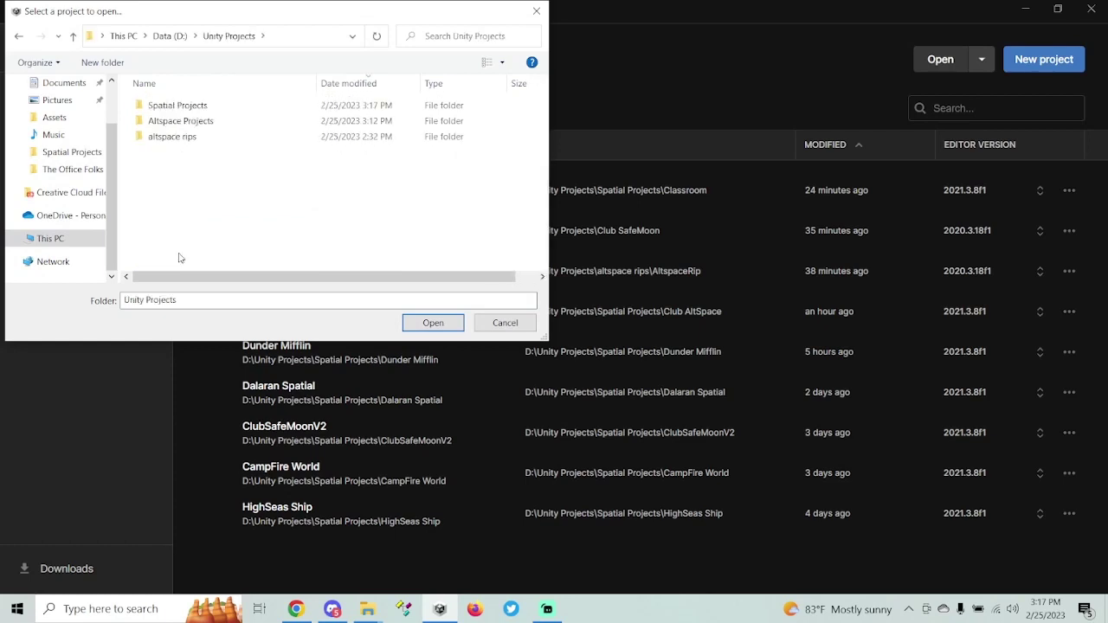
pyautogui.doubleClick(206, 122)
pyautogui.hotkey('alt', 'Left')
pyautogui.doubleClick(209, 108)
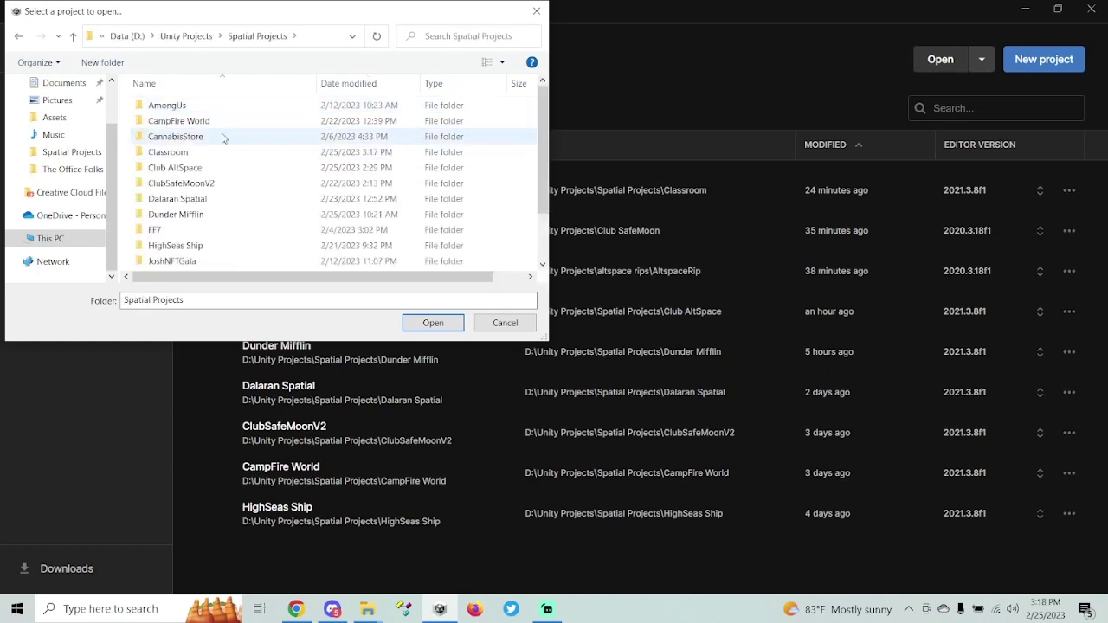
pyautogui.scroll(-2, 222, 139)
pyautogui.scroll(2, 193, 174)
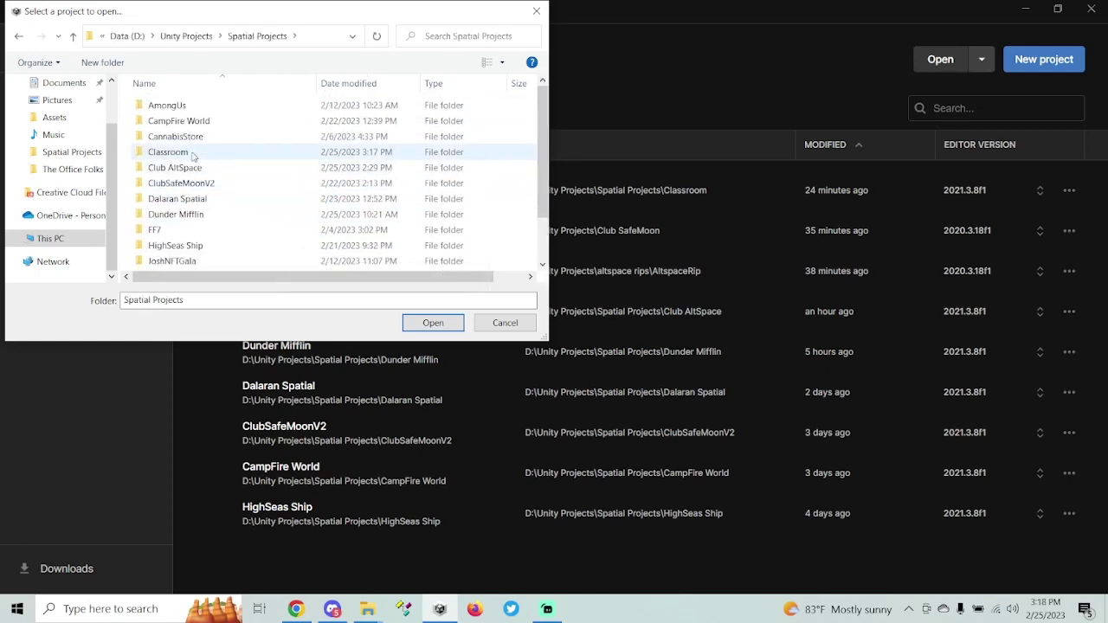
pyautogui.doubleClick(193, 153)
pyautogui.click(432, 323)
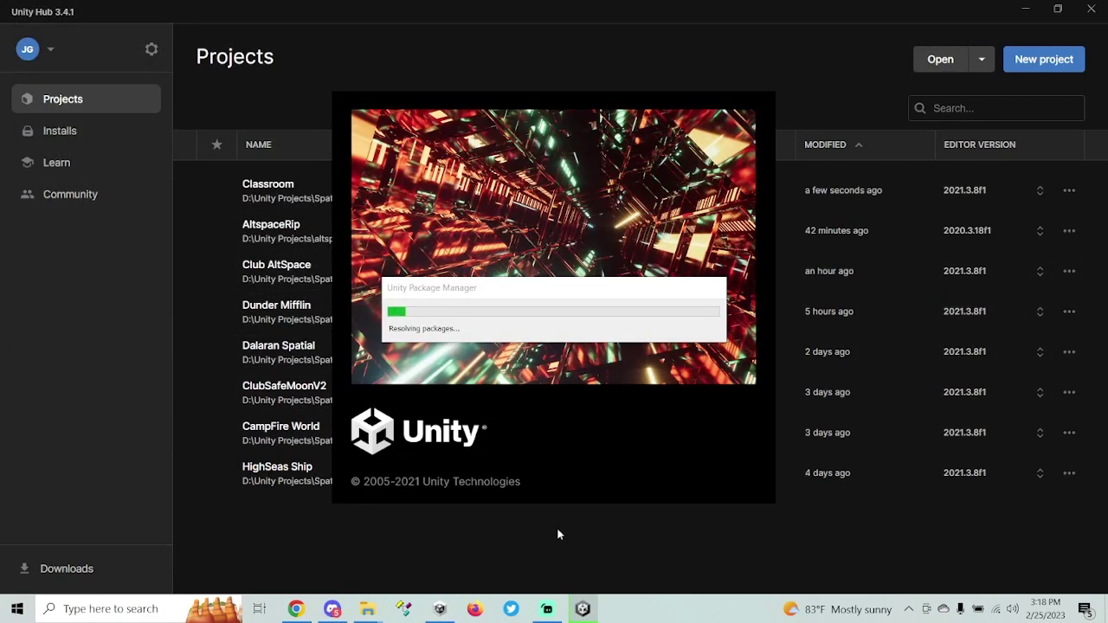
# Switch to Chrome and examine the University Lecture Hall model and its details on the Sketchfab page
pyautogui.click(296, 609)
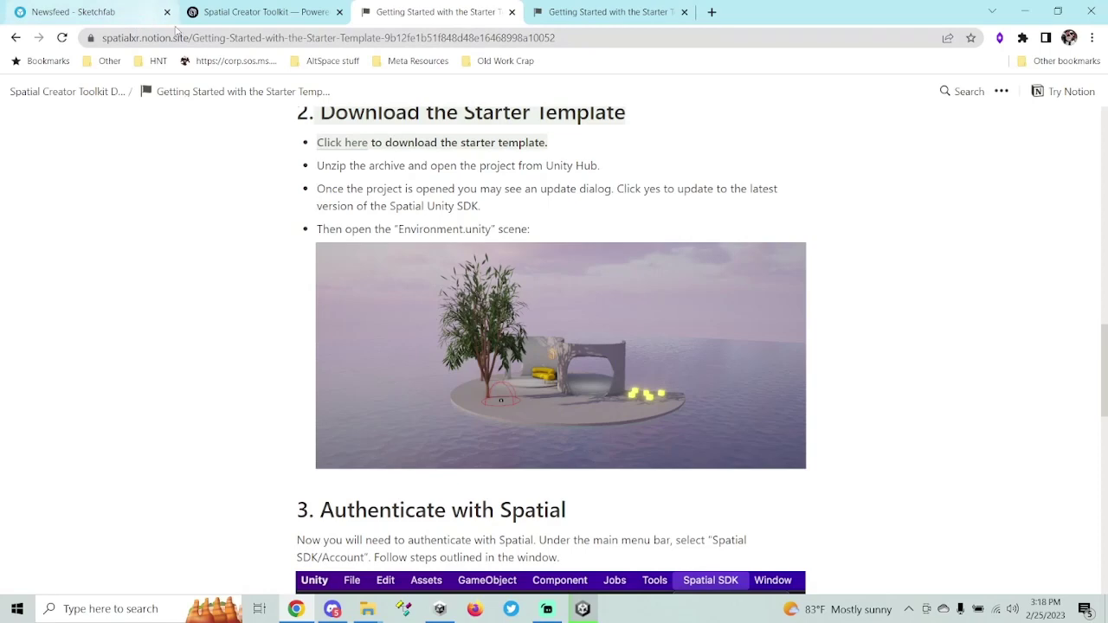
pyautogui.click(57, 16)
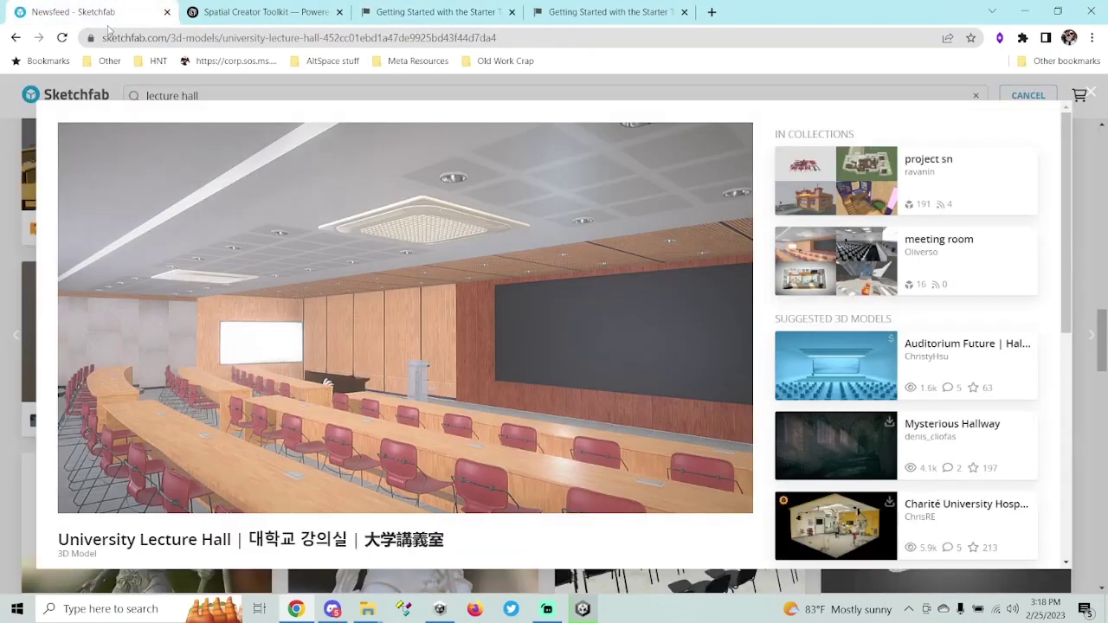
pyautogui.moveTo(594, 348); pyautogui.dragTo(689, 372)
pyautogui.scroll(-1, 779, 403)
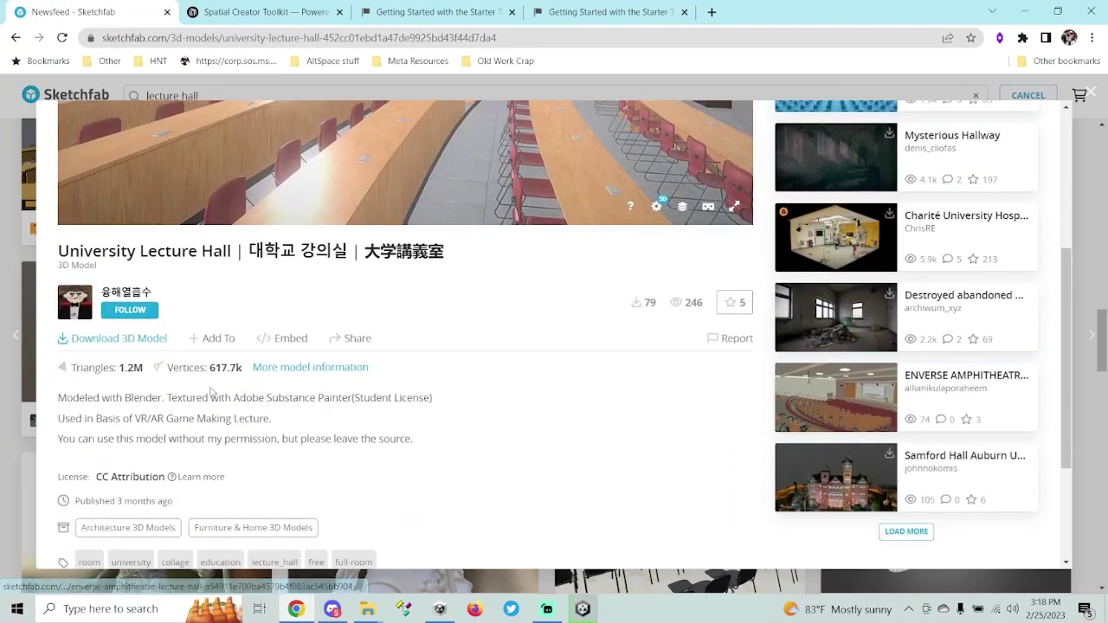
pyautogui.scroll(2, 185, 393)
pyautogui.scroll(2, 500, 488)
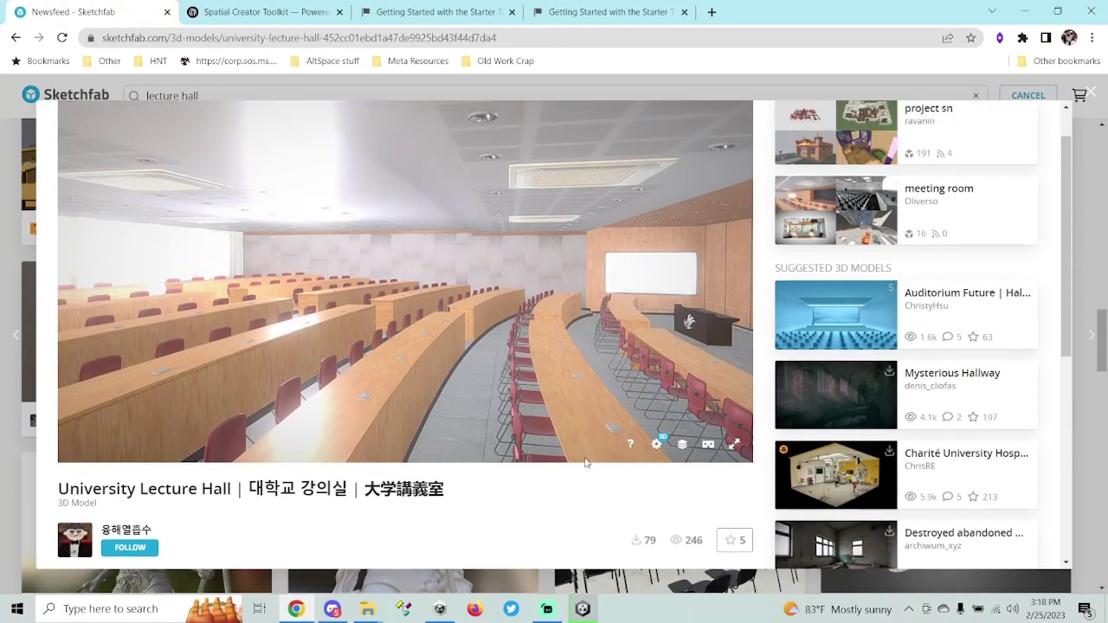
pyautogui.scroll(-3, 506, 554)
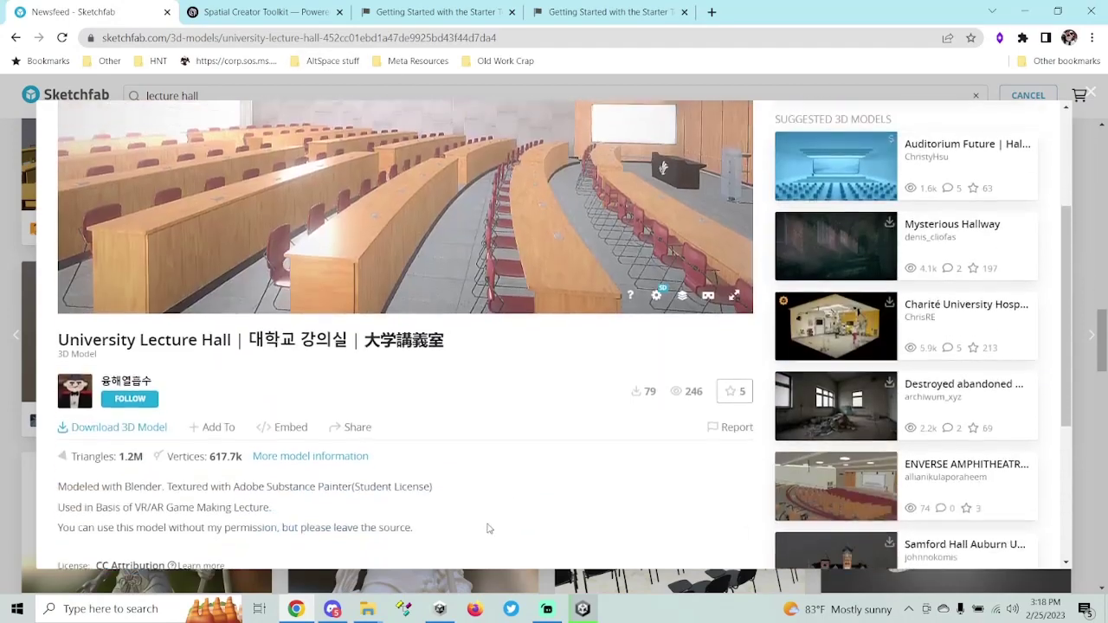
# Review the license and available download formats of the University Lecture Hall model, and close the download options
pyautogui.click(136, 416)
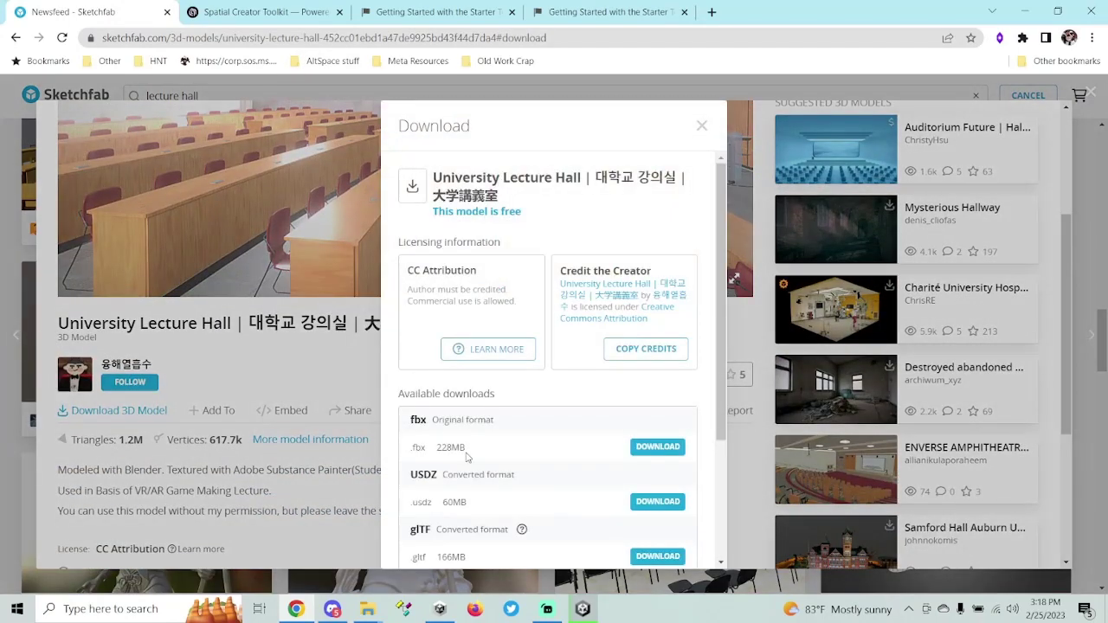
pyautogui.scroll(-1, 465, 457)
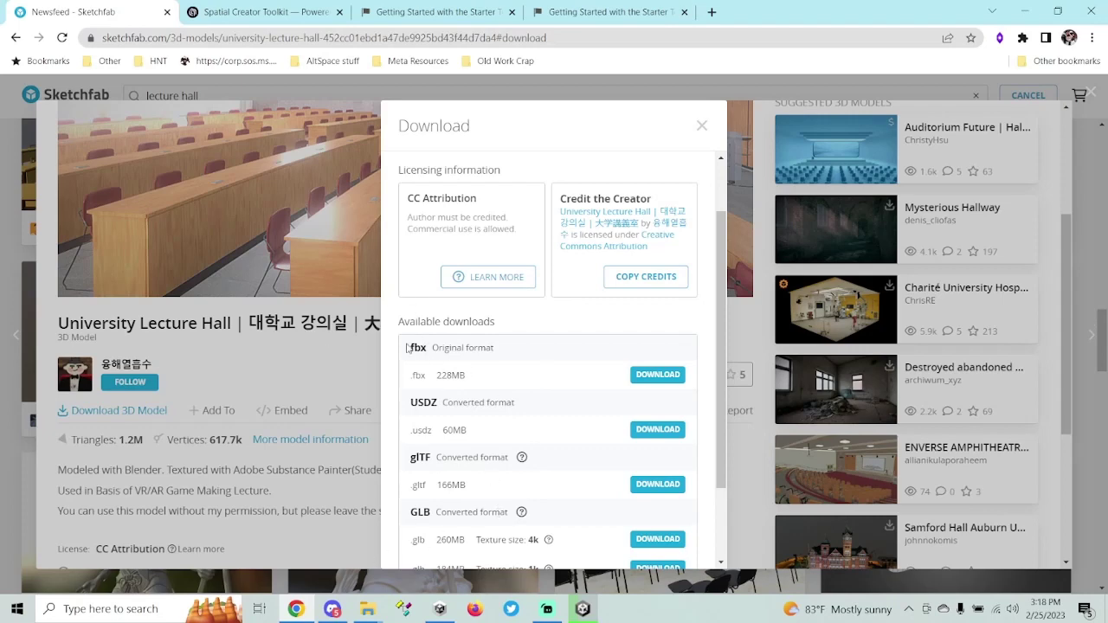
pyautogui.click(345, 370)
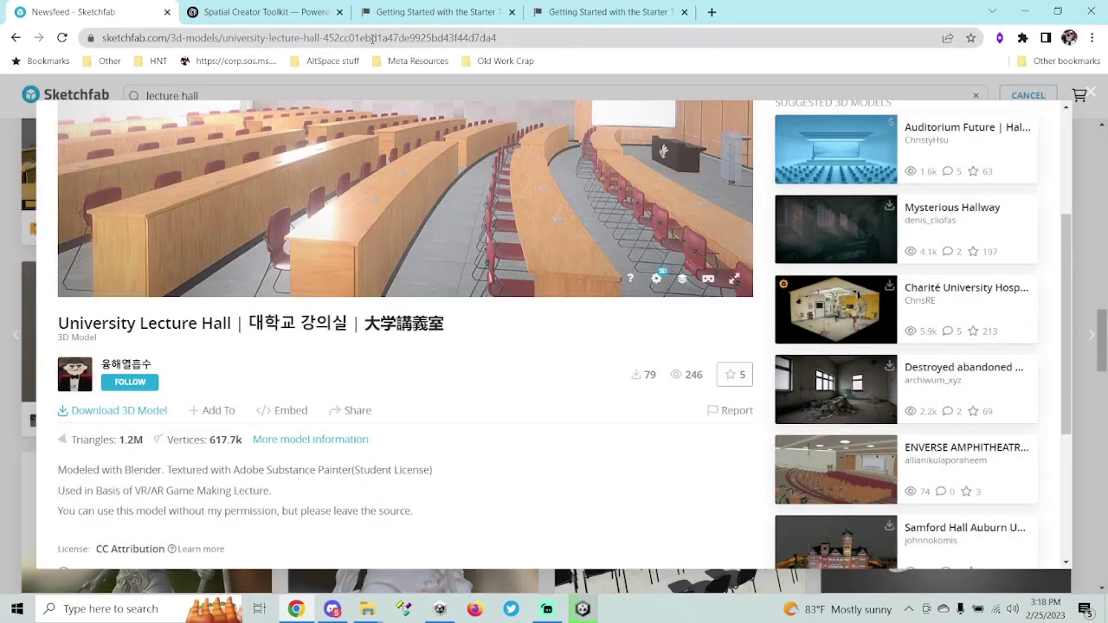
# Bring up the Spatial Creator Toolkit page and check the progress of Unity's project import
pyautogui.click(260, 12)
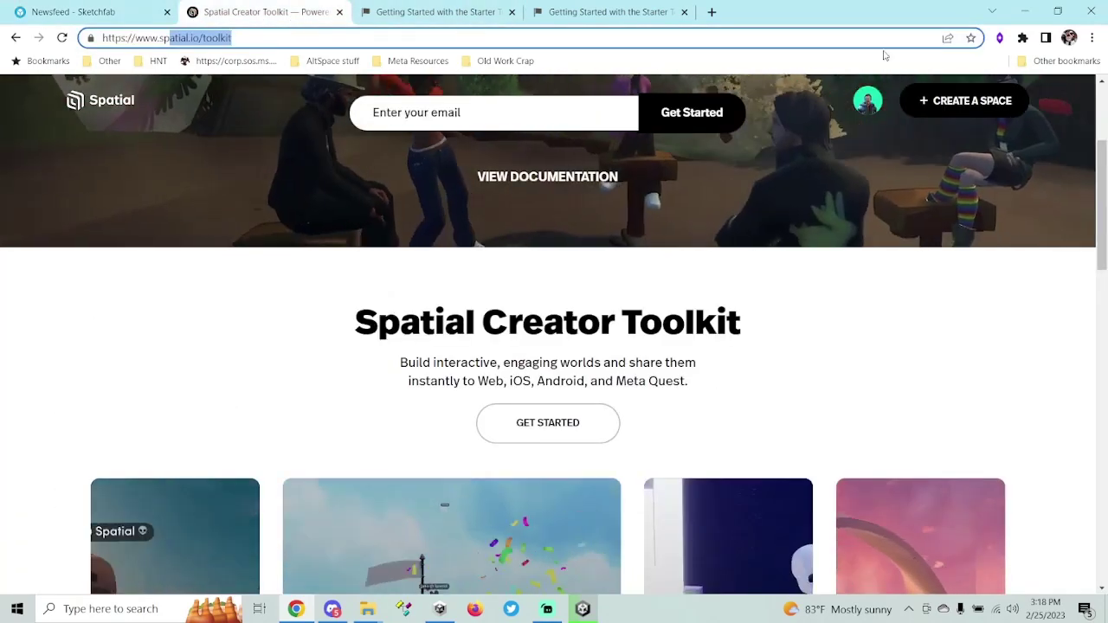
pyautogui.click(583, 610)
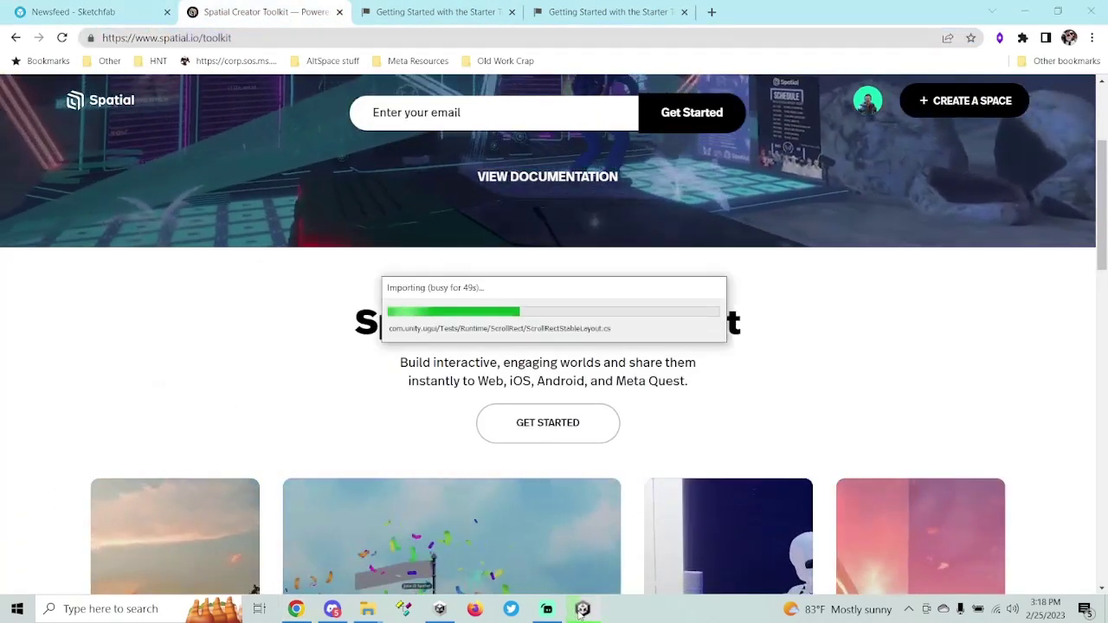
# Bring up the Spatial Projects and Downloads windows in File Explorer and open the extracted university-lecture-hall folder in Downloads
pyautogui.moveTo(367, 610)
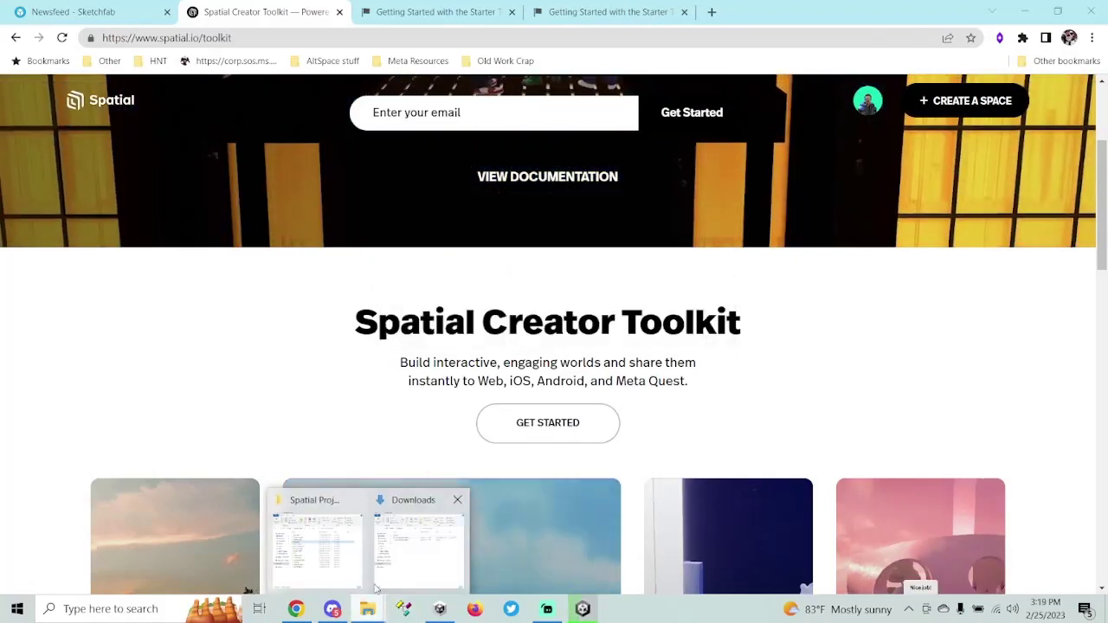
pyautogui.click(329, 544)
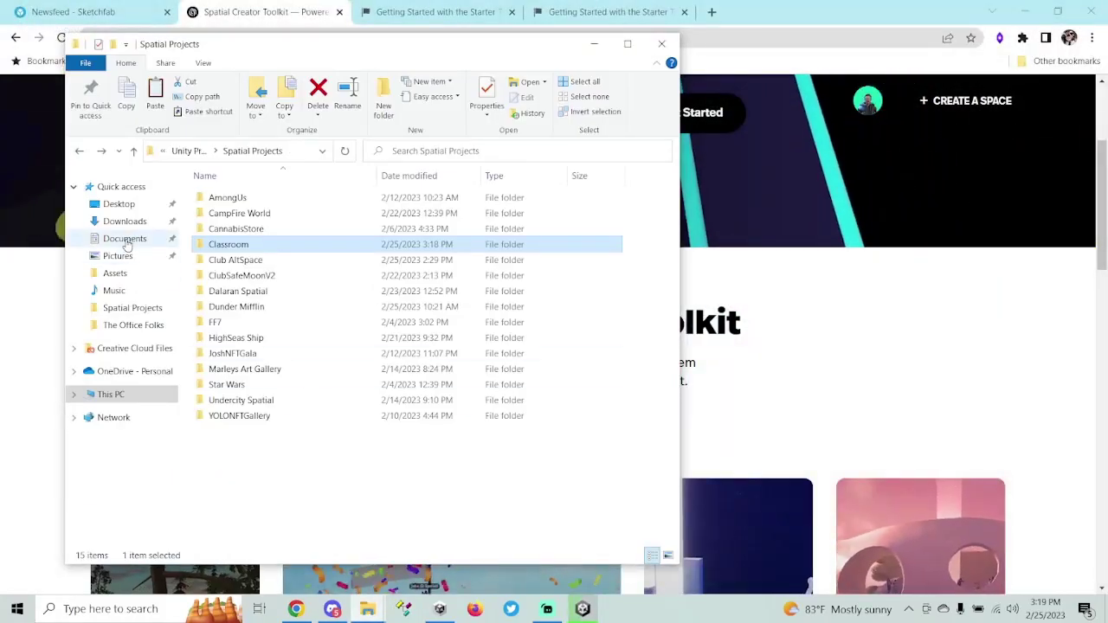
pyautogui.click(367, 609)
pyautogui.click(432, 582)
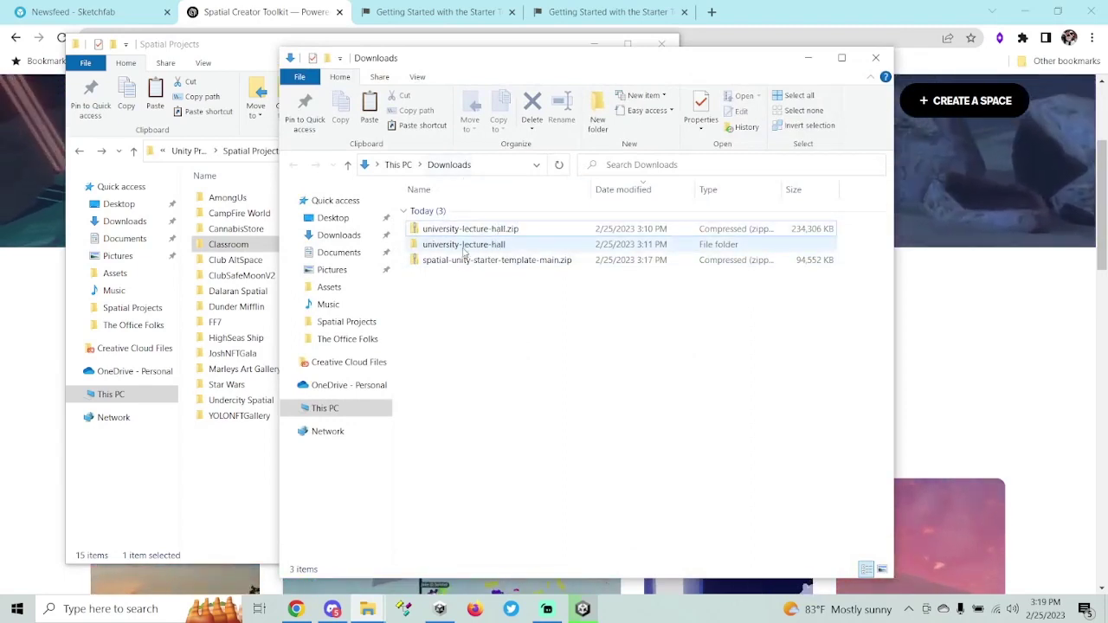
pyautogui.doubleClick(498, 245)
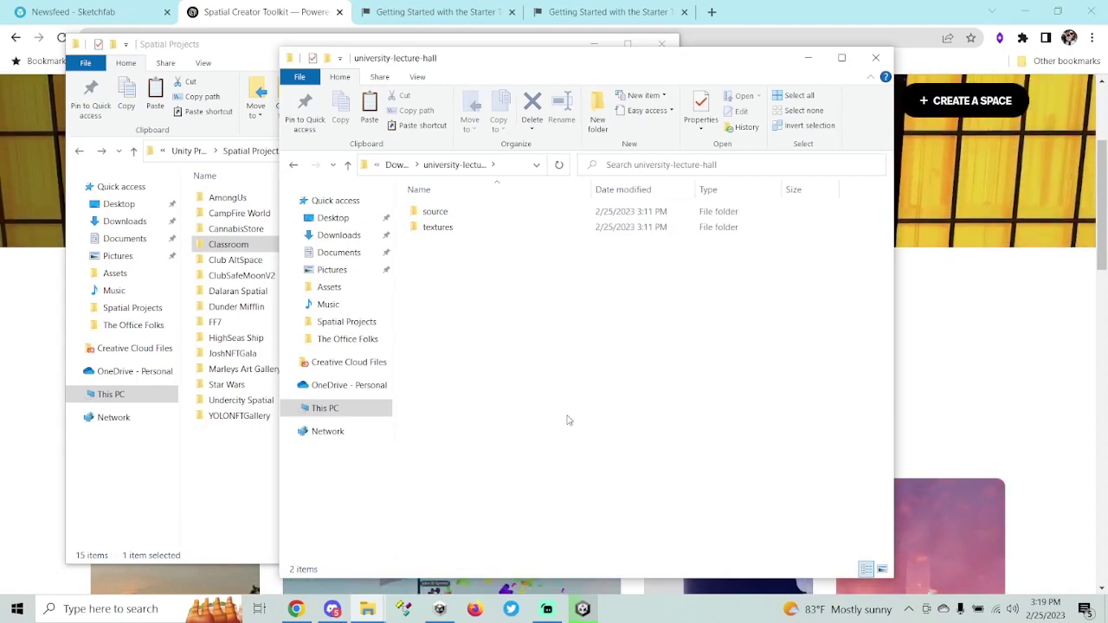
# Switch to the Unity editor, maximize its window and delete the Examples folder from Assets
pyautogui.click(583, 608)
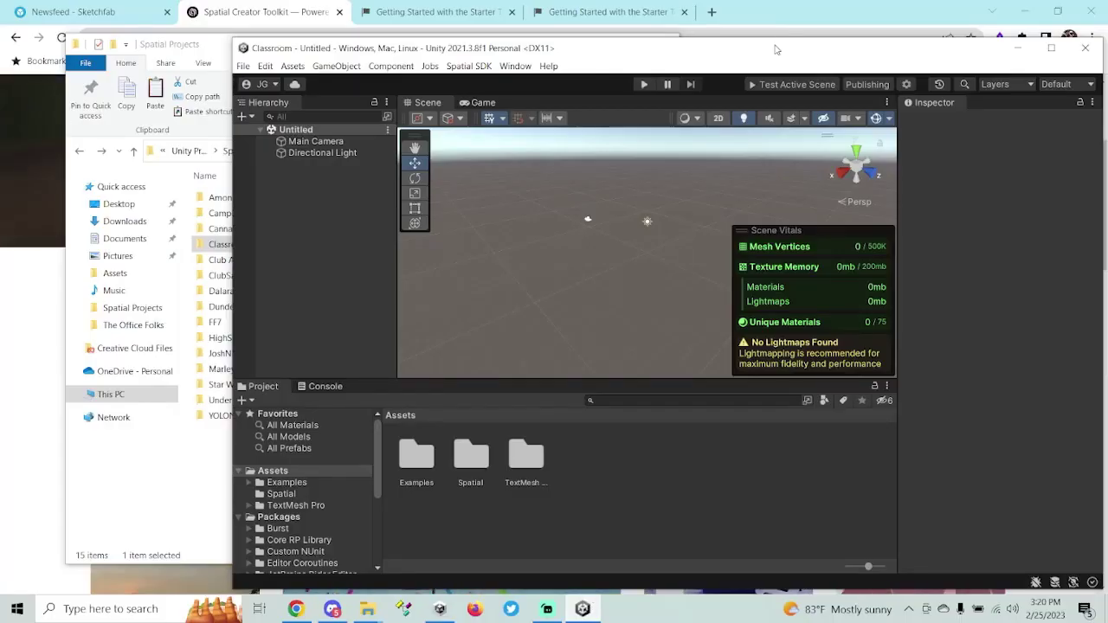
pyautogui.doubleClick(774, 42)
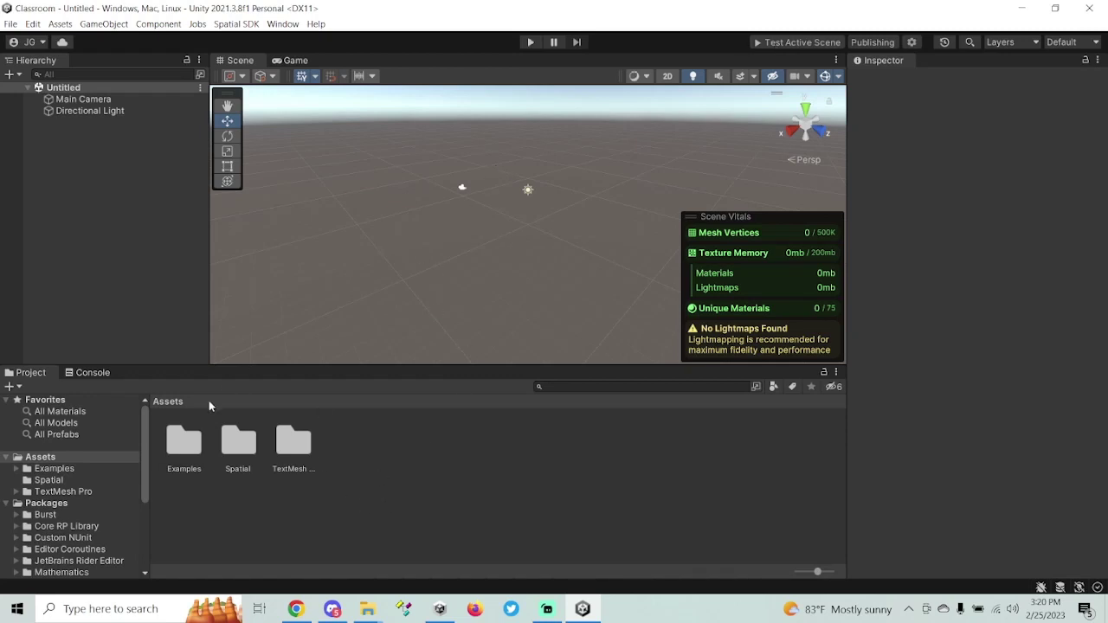
pyautogui.click(173, 447)
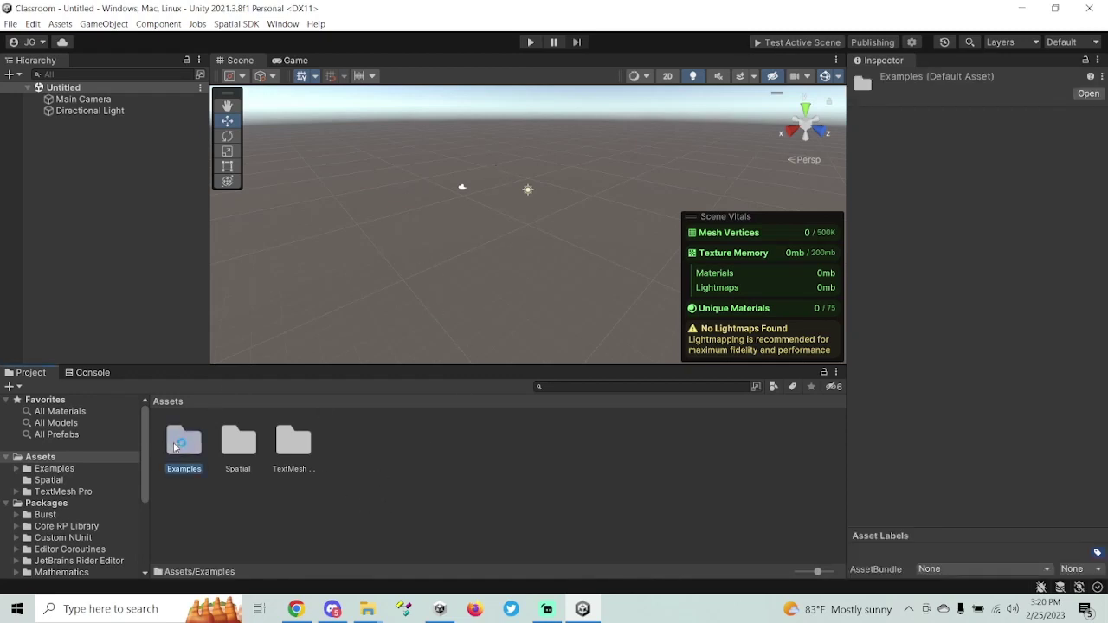
pyautogui.press('Delete')
pyautogui.click(587, 329)
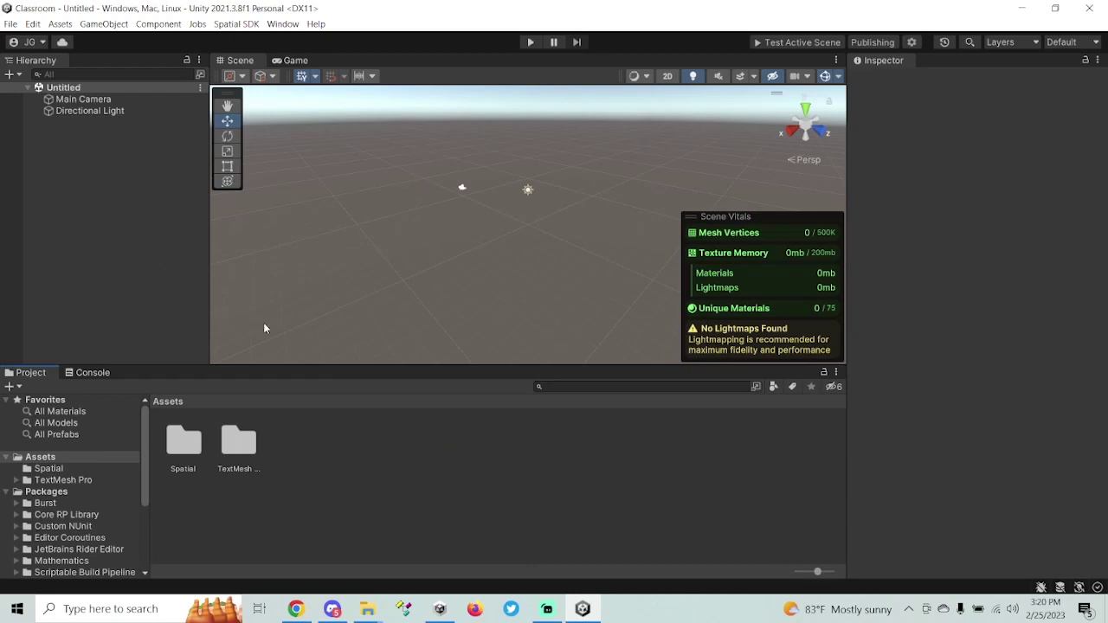
# Switch to the university-lecture-hall folder window and place it clear of the Assets area in Unity
pyautogui.moveTo(369, 603)
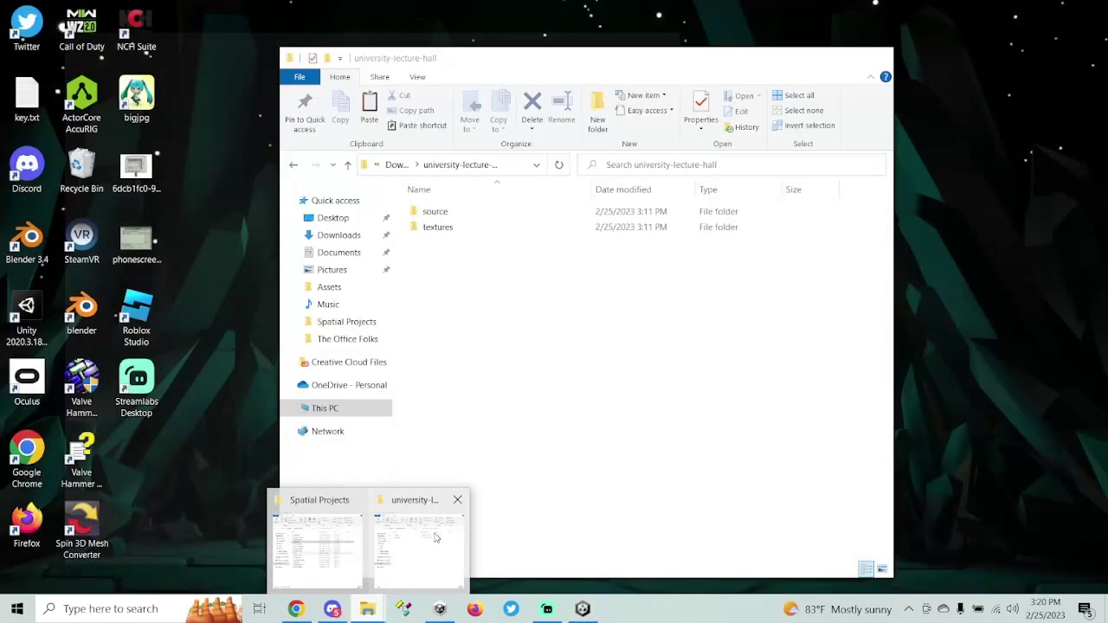
pyautogui.click(416, 539)
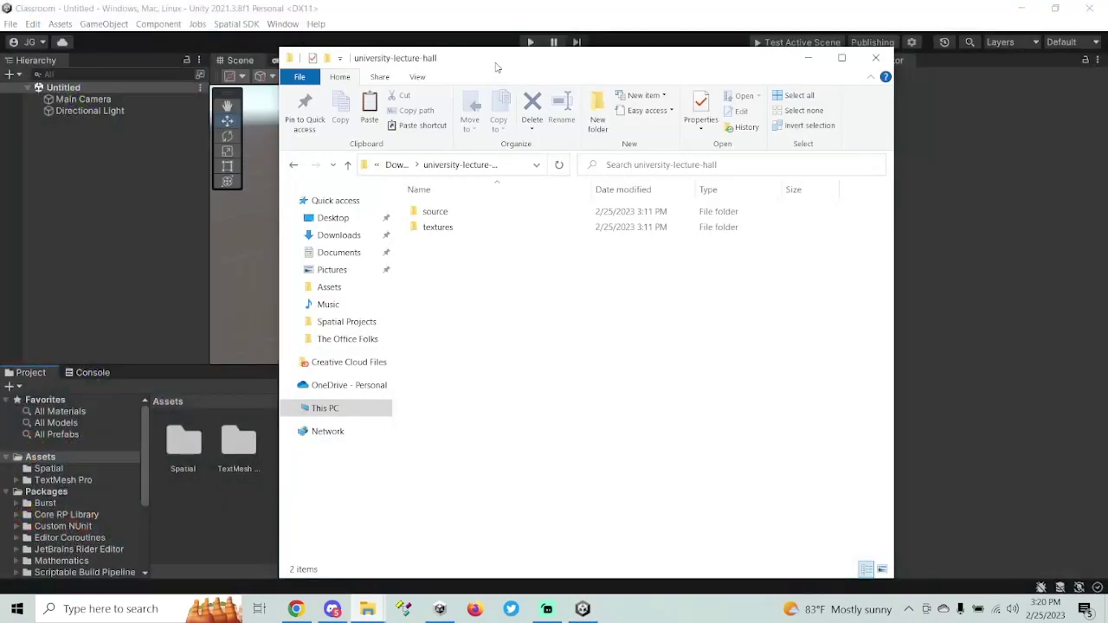
pyautogui.moveTo(496, 68); pyautogui.dragTo(637, 73)
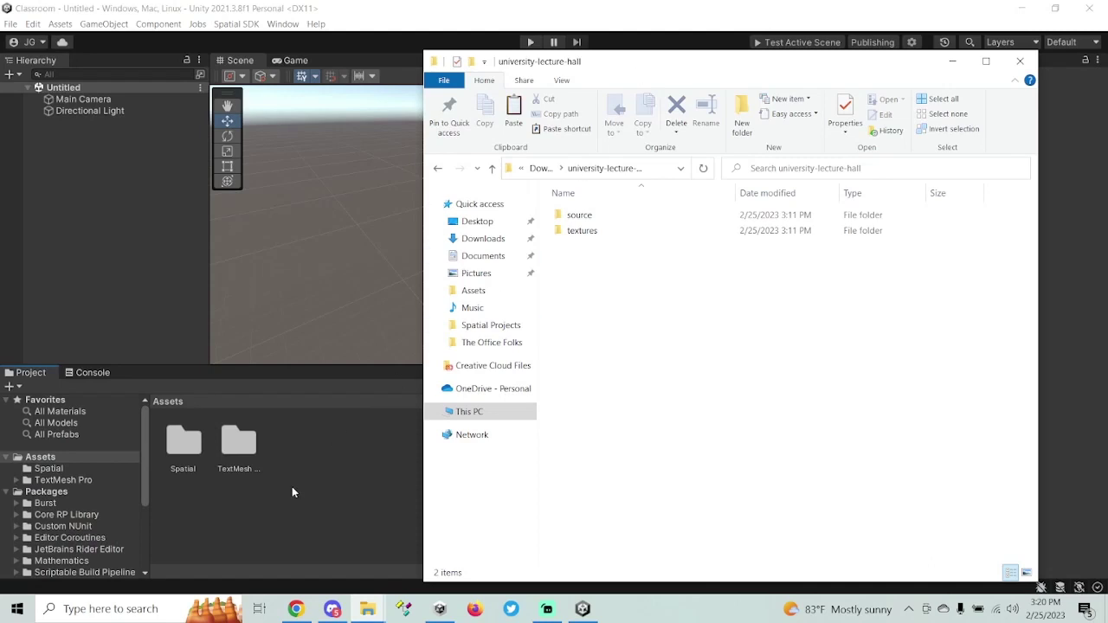
# Create a folder named Lecture Hall Assets inside Assets in Unity and open it
pyautogui.click(345, 468)
pyautogui.rightClick(345, 468)
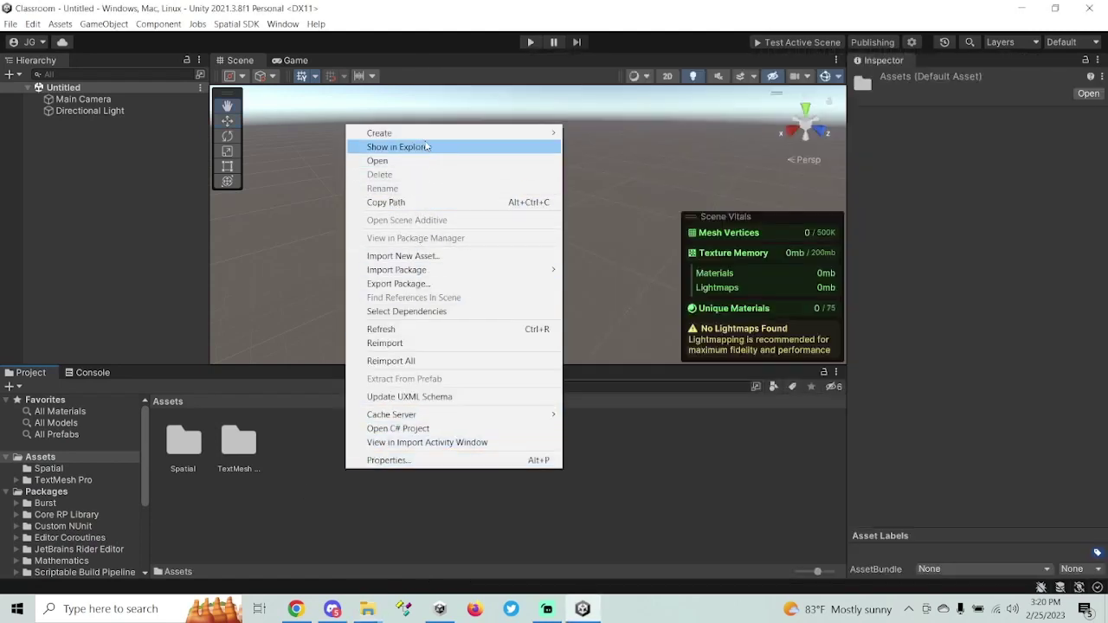
pyautogui.moveTo(433, 134)
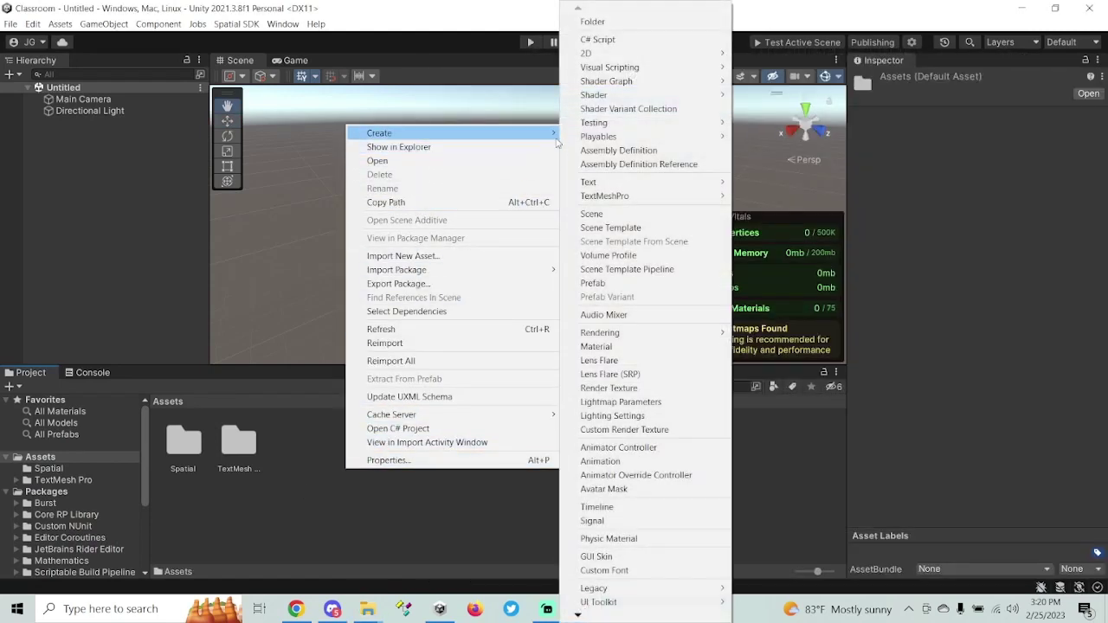
pyautogui.click(599, 22)
pyautogui.write('Le')
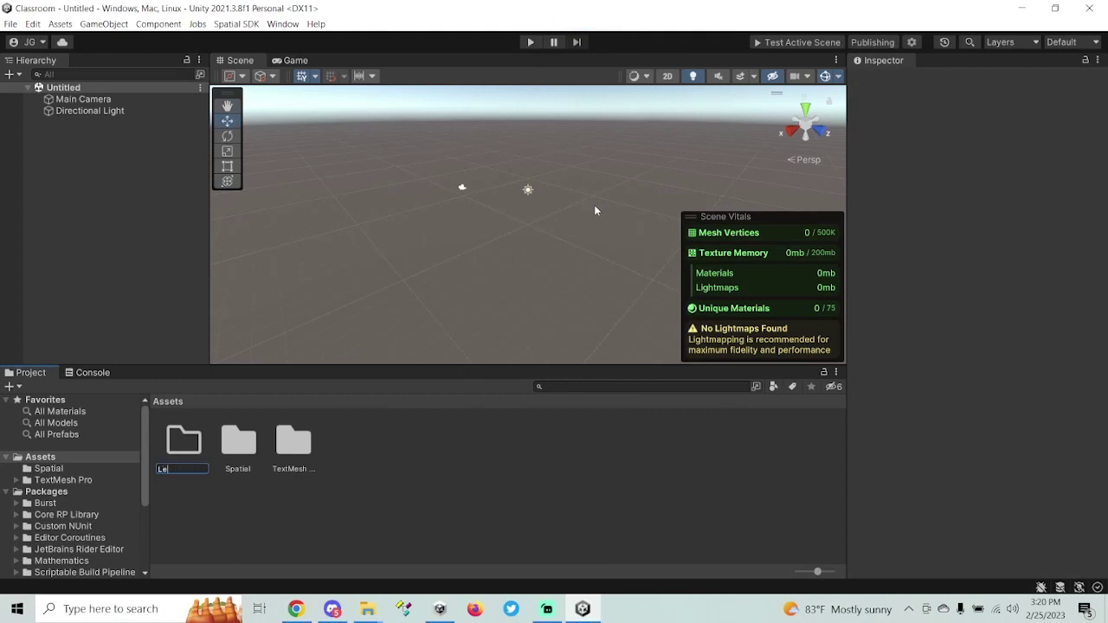
pyautogui.write('cture Hall Assets')
pyautogui.press('Return')
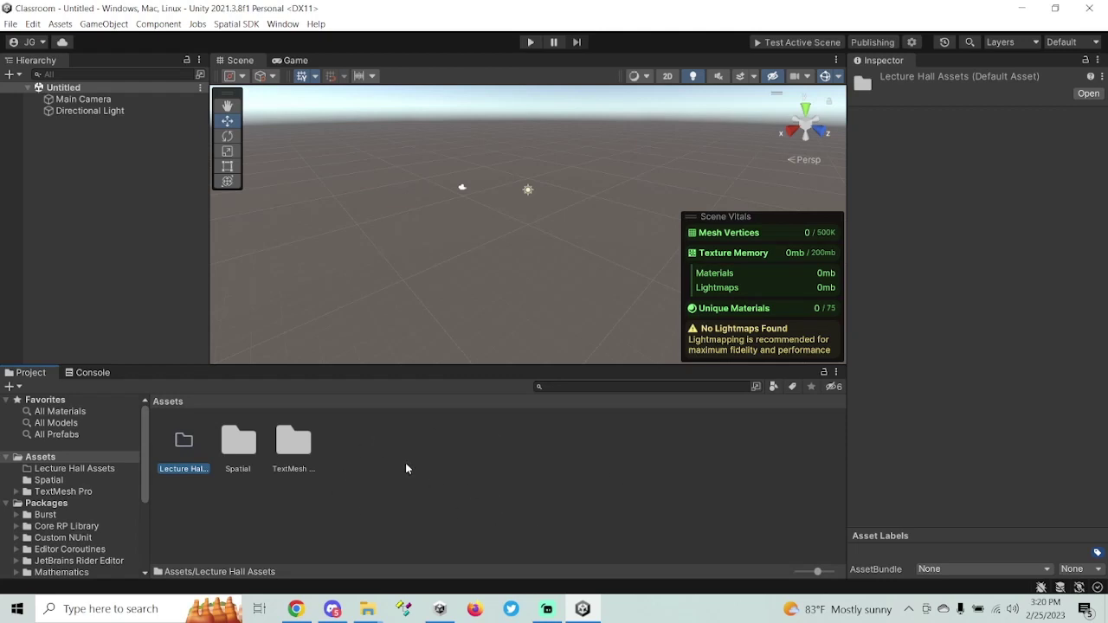
pyautogui.doubleClick(184, 443)
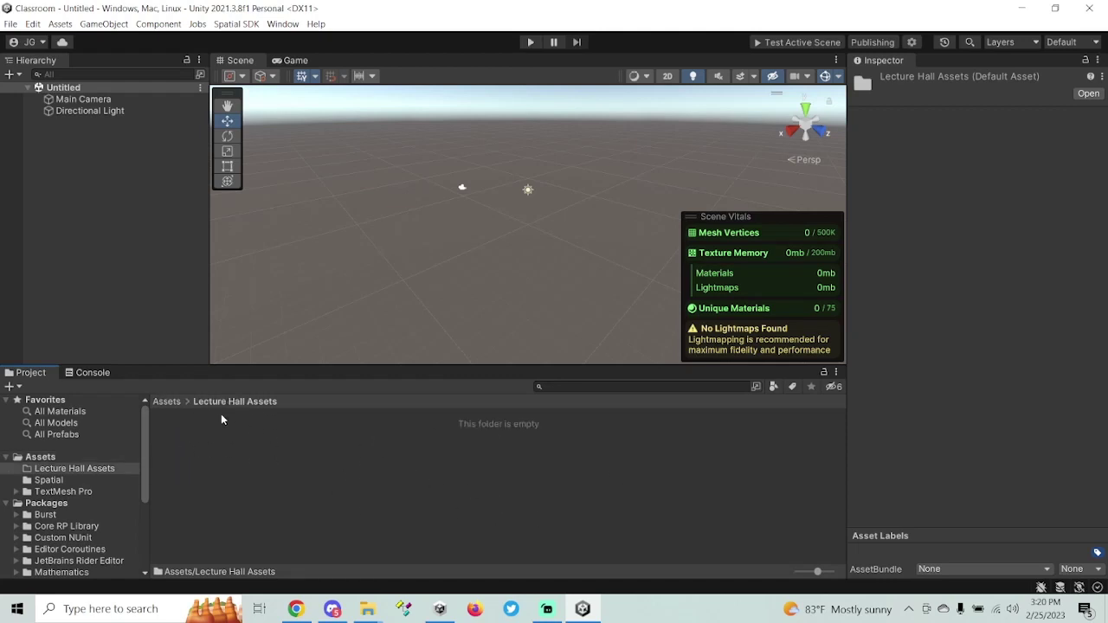
# Import the source and textures folders from university-lecture-hall into Lecture Hall Assets and minimize the File Explorer window
pyautogui.moveTo(367, 606)
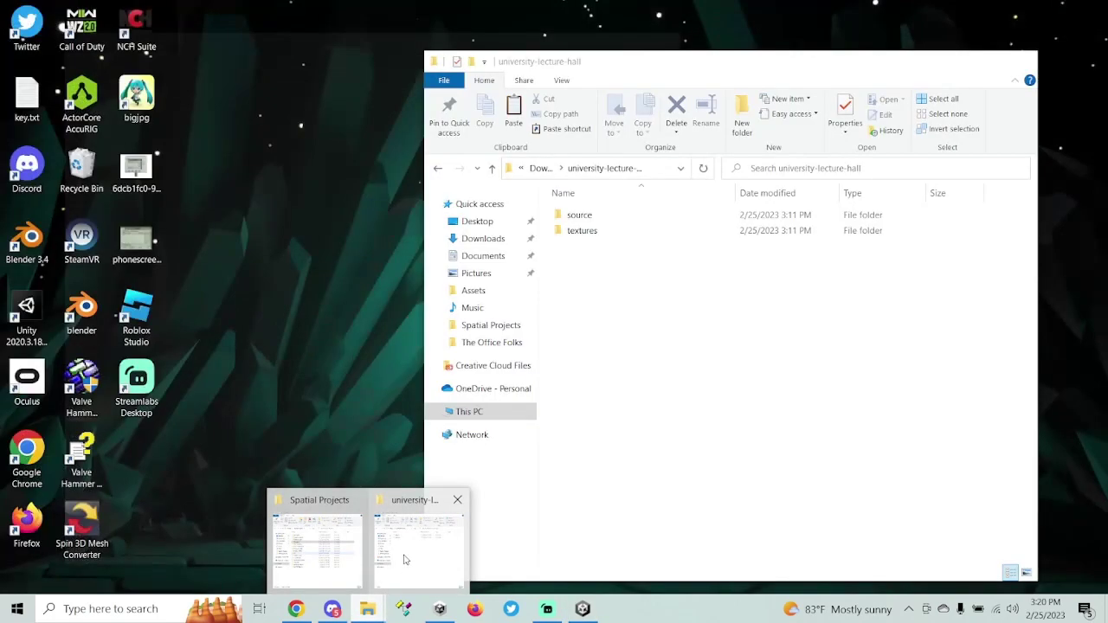
pyautogui.click(403, 558)
pyautogui.moveTo(617, 289); pyautogui.dragTo(312, 463)
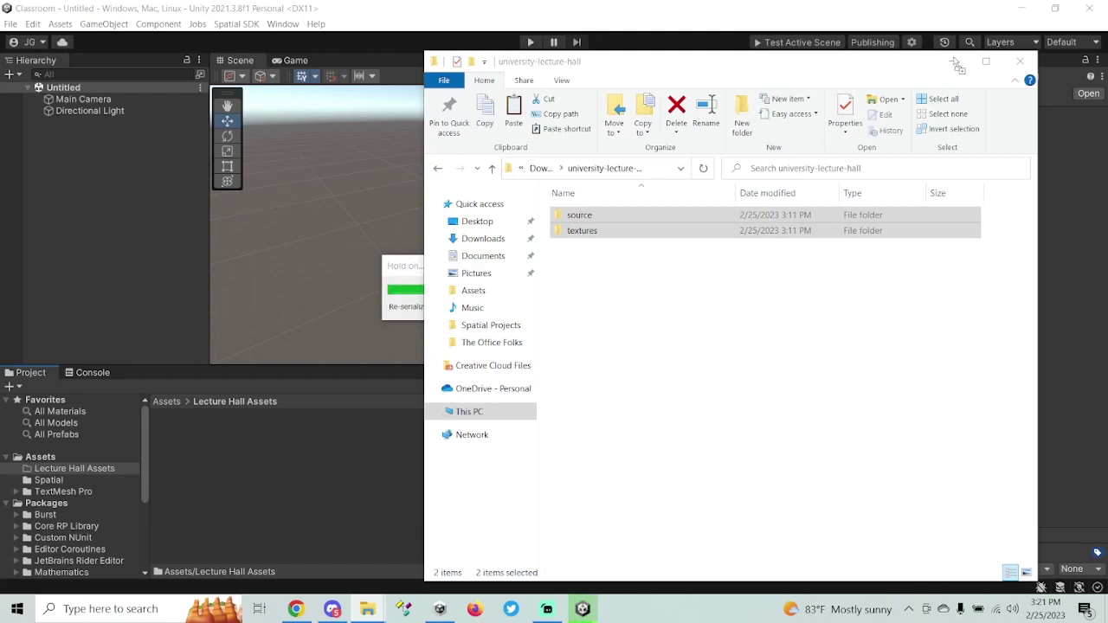
pyautogui.click(954, 62)
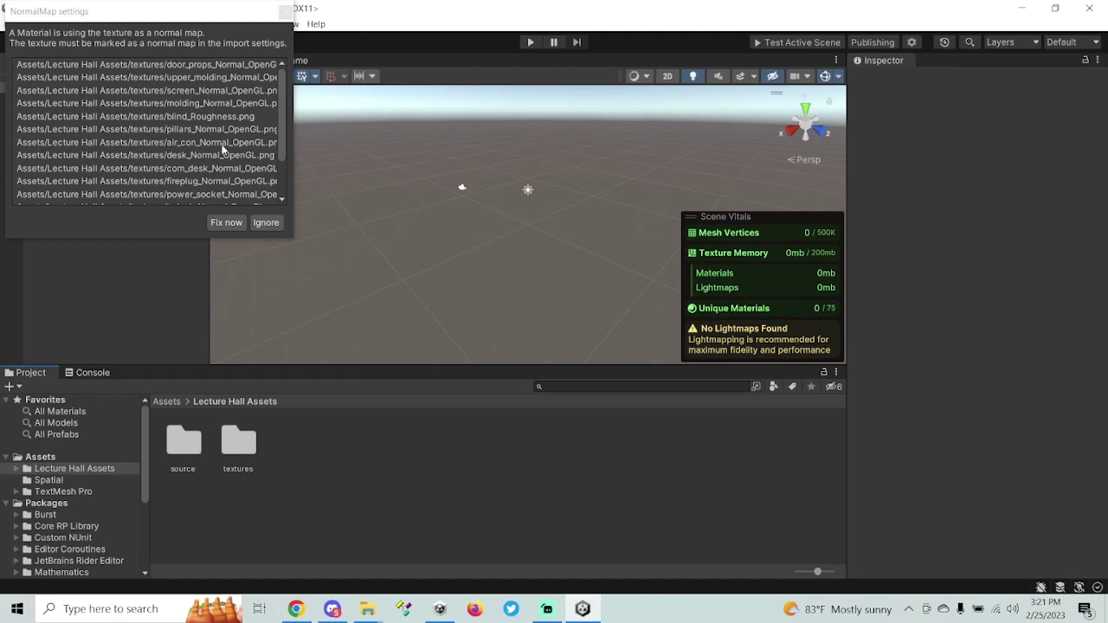
# Enlarge the NormalMap settings dialog and fix the import settings of all listed lecture hall textures so they are marked as normal maps
pyautogui.moveTo(292, 236); pyautogui.dragTo(353, 302)
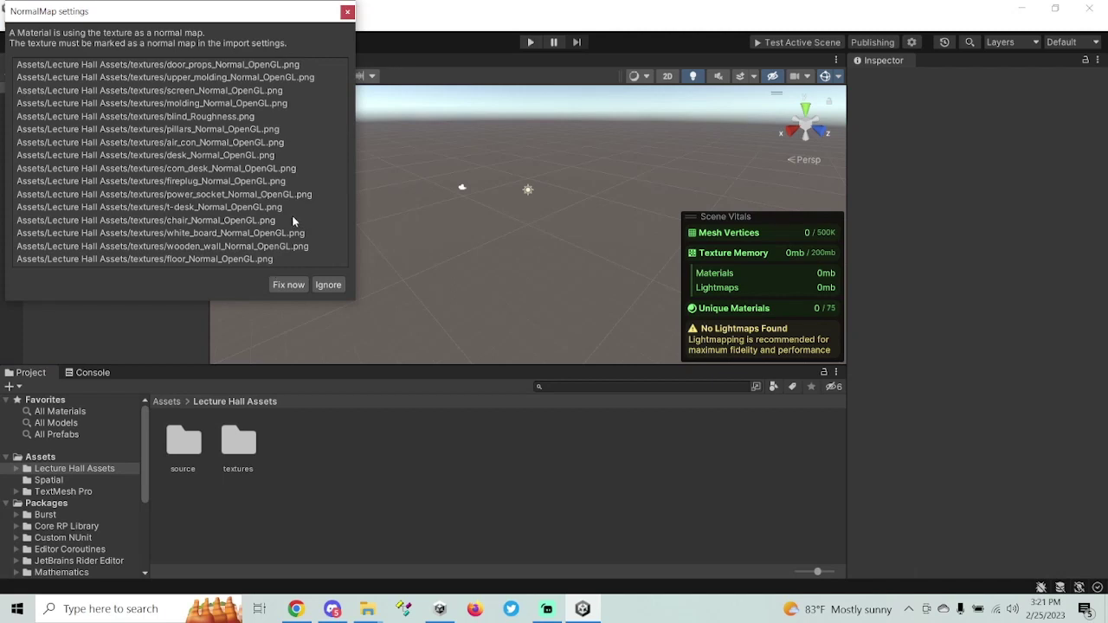
pyautogui.click(288, 284)
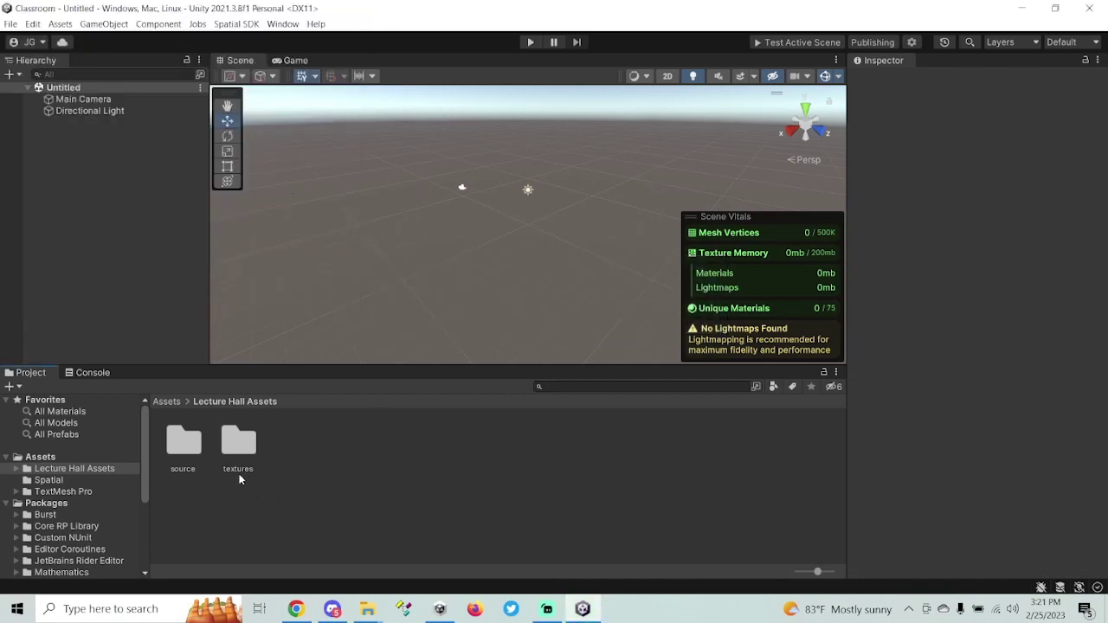
# Add the _1163 model from the source folder to the scene hierarchy and look inside the lecture hall
pyautogui.doubleClick(198, 456)
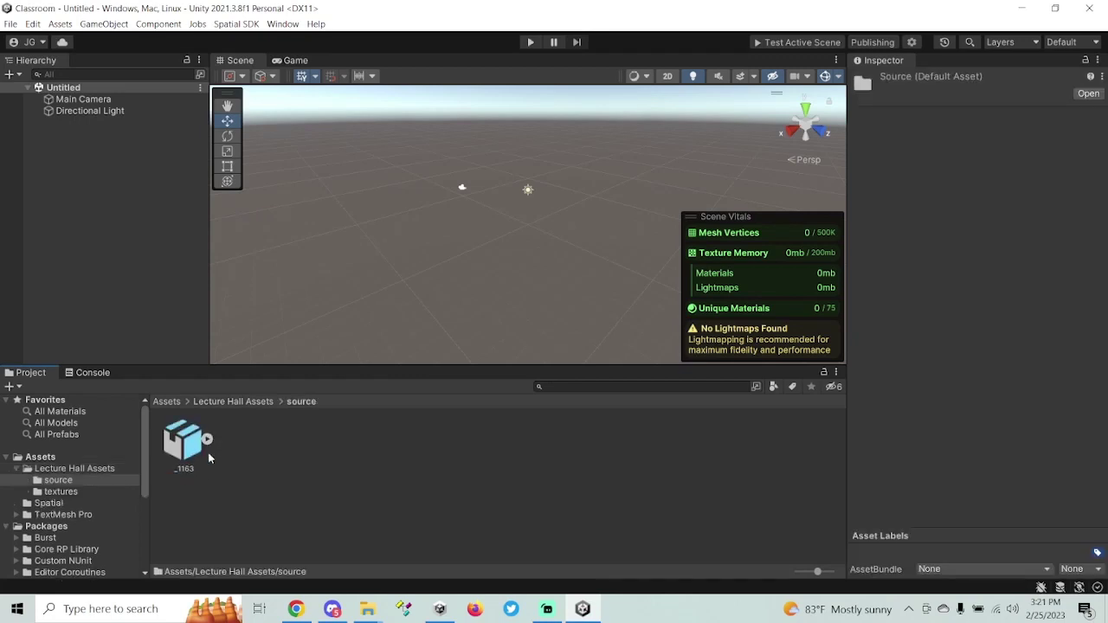
pyautogui.click(187, 458)
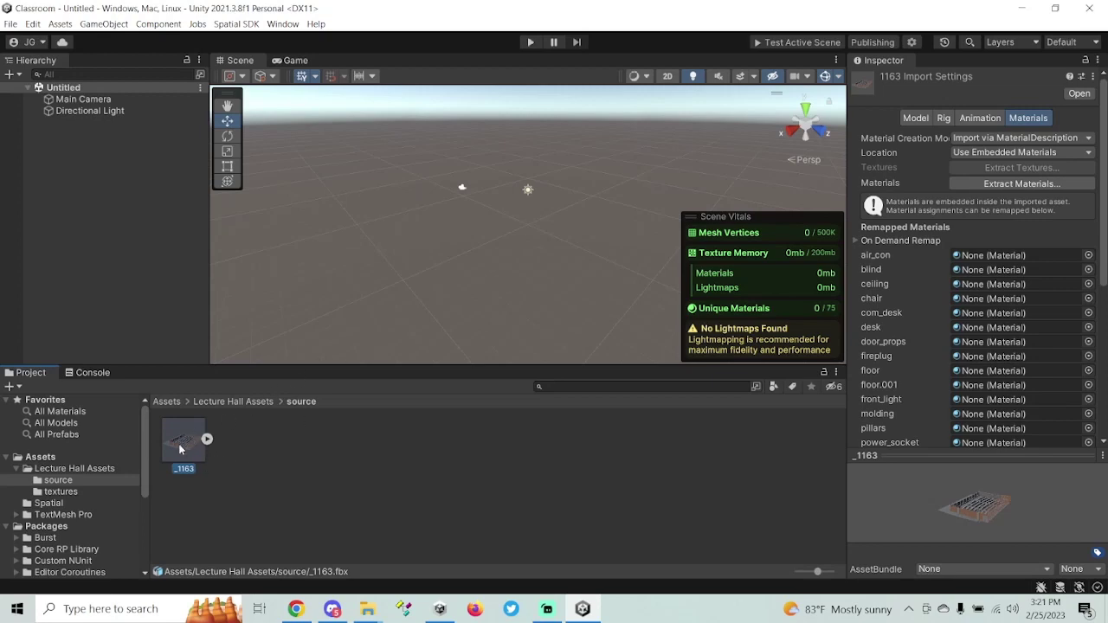
pyautogui.moveTo(180, 449); pyautogui.dragTo(123, 268)
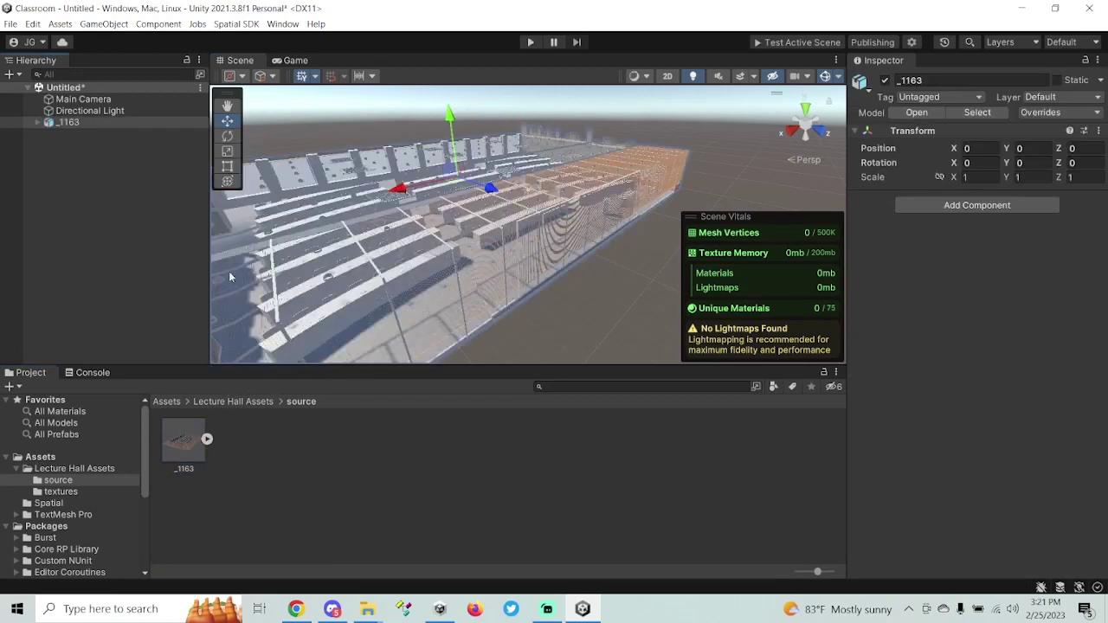
pyautogui.keyDown('alt'); pyautogui.moveTo(229, 277); pyautogui.dragTo(443, 252); pyautogui.keyUp('alt')
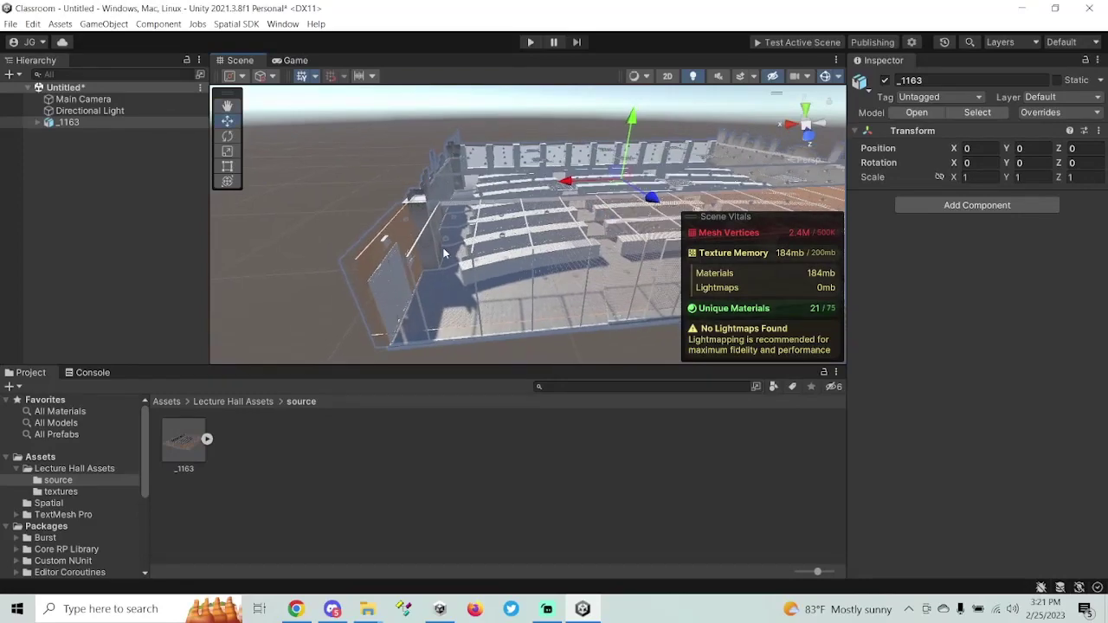
pyautogui.scroll(8, 443, 253)
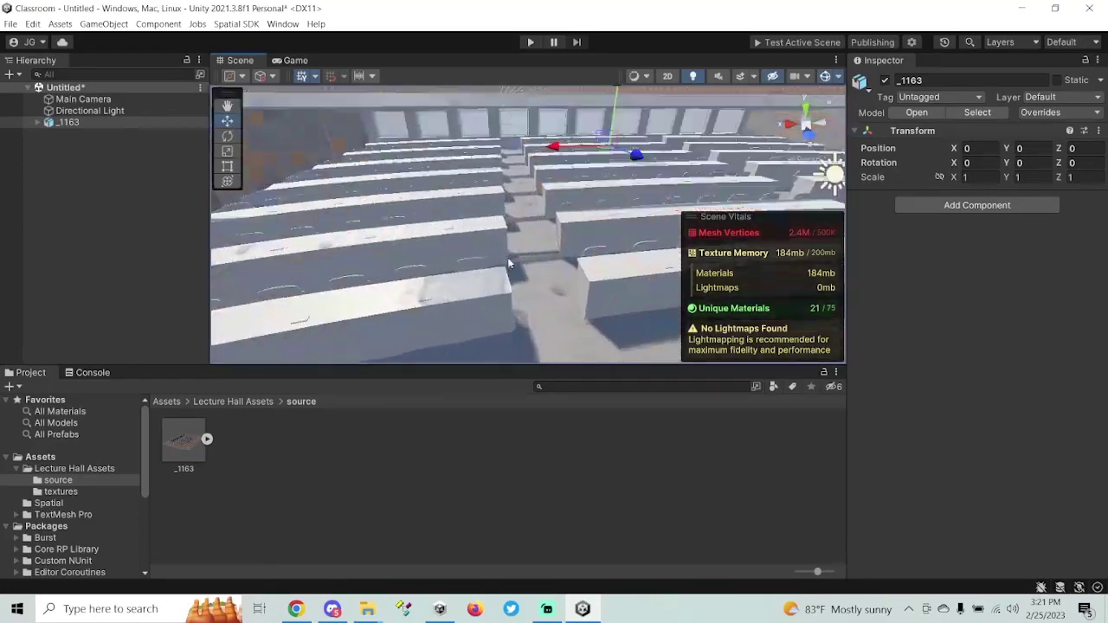
pyautogui.scroll(-3, 509, 263)
# Examine the surface settings of the Floor and Floor.001 materials on the model's floor object
pyautogui.click(509, 269)
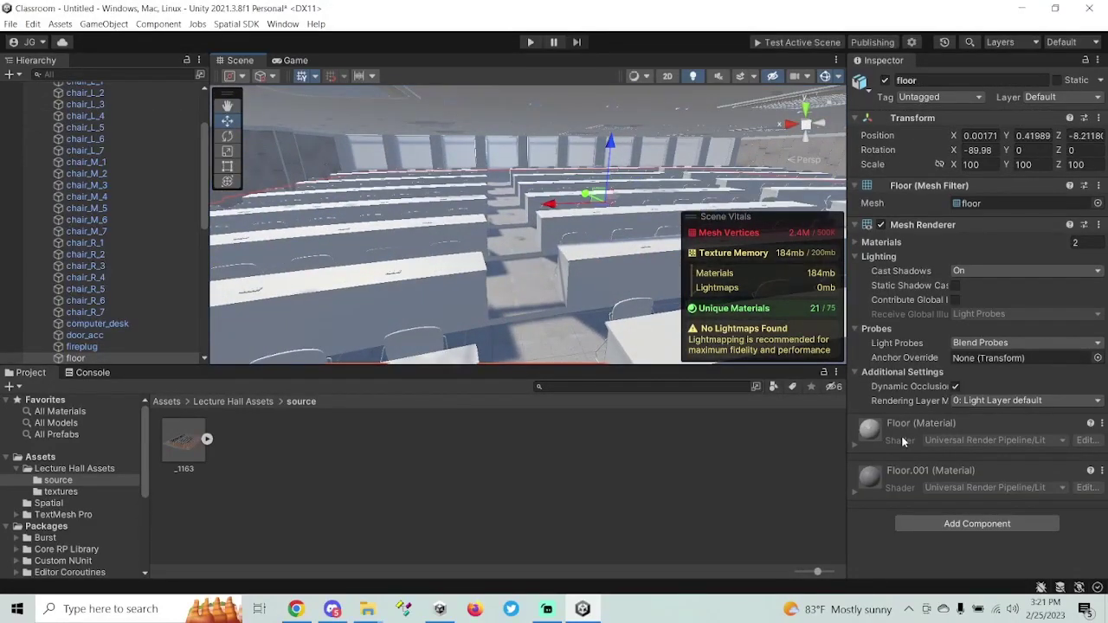
pyautogui.click(868, 432)
pyautogui.scroll(-5, 878, 434)
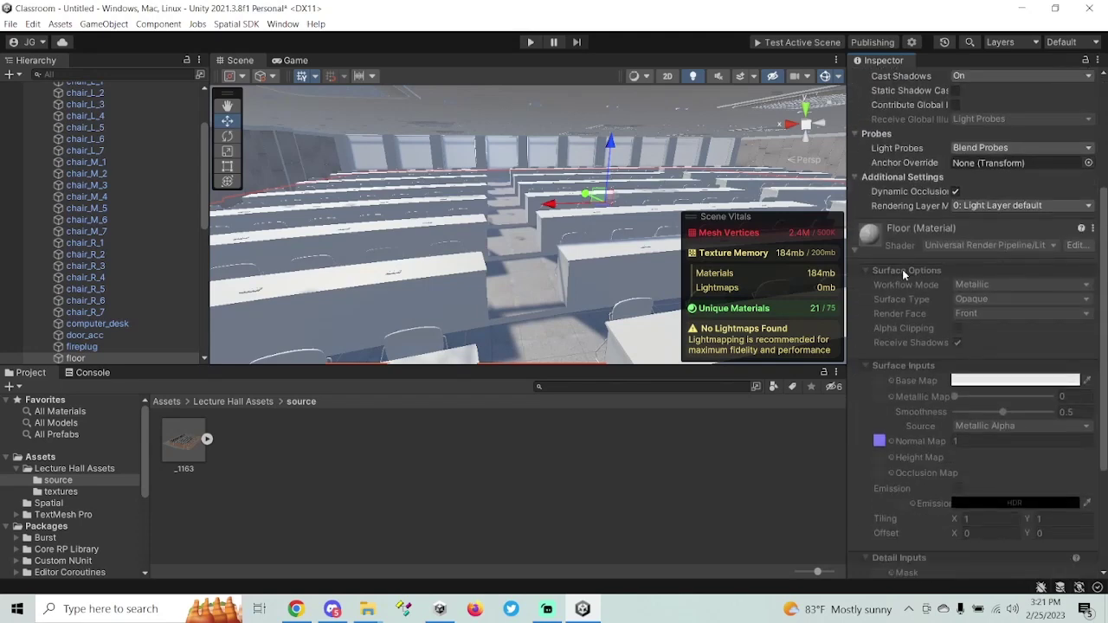
pyautogui.click(873, 240)
pyautogui.click(900, 466)
pyautogui.scroll(-5, 990, 387)
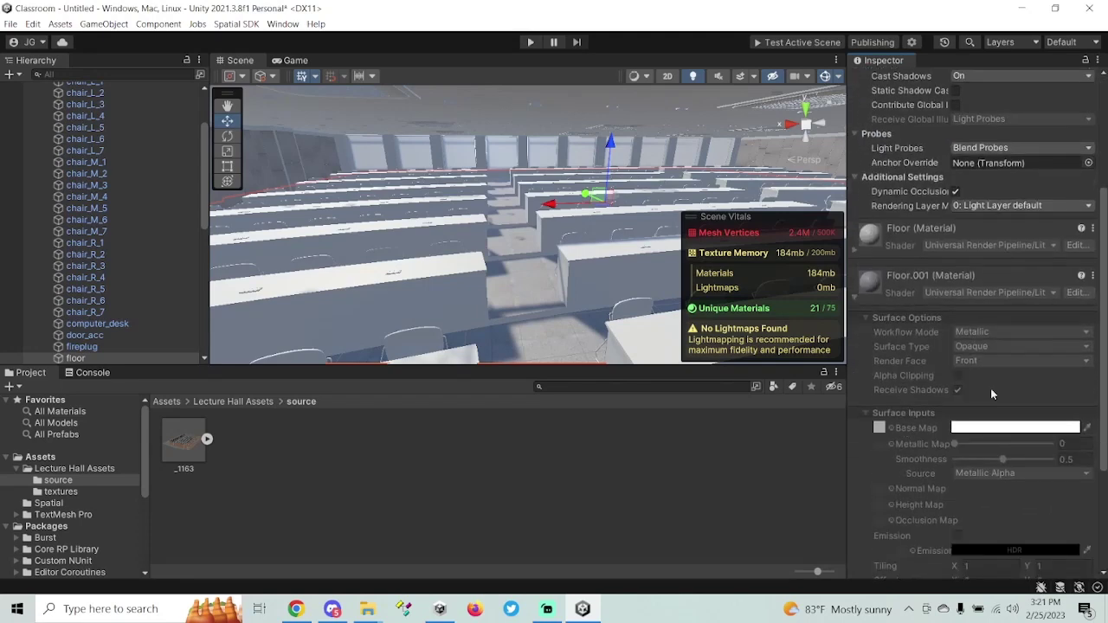
pyautogui.click(854, 288)
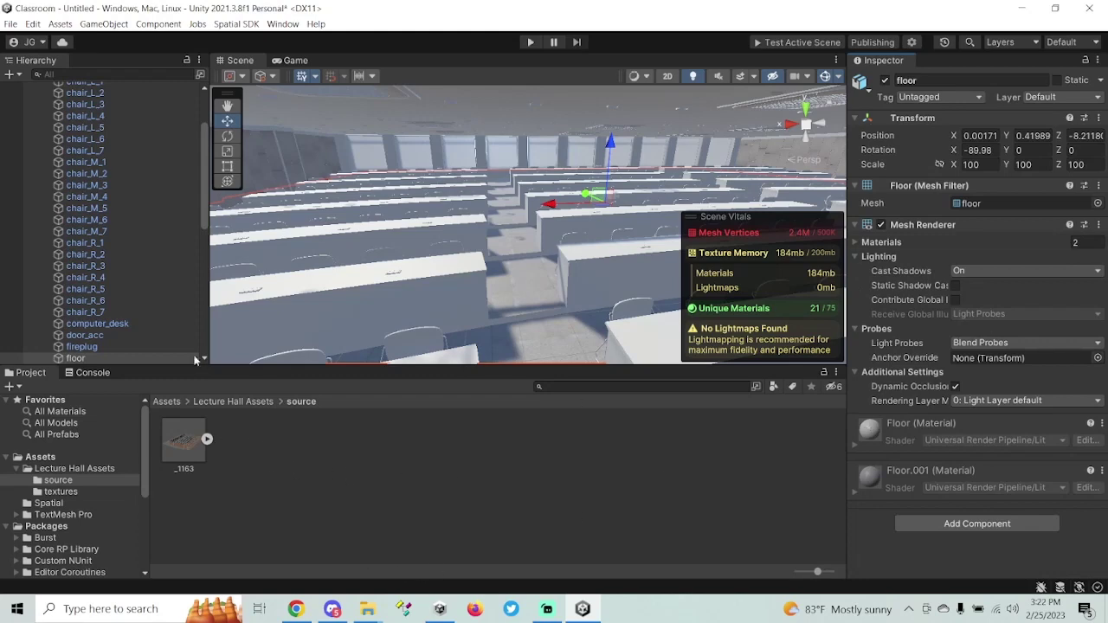
# Delete the _1163 model from the scene hierarchy
pyautogui.scroll(10, 121, 244)
pyautogui.click(74, 119)
pyautogui.press('Delete')
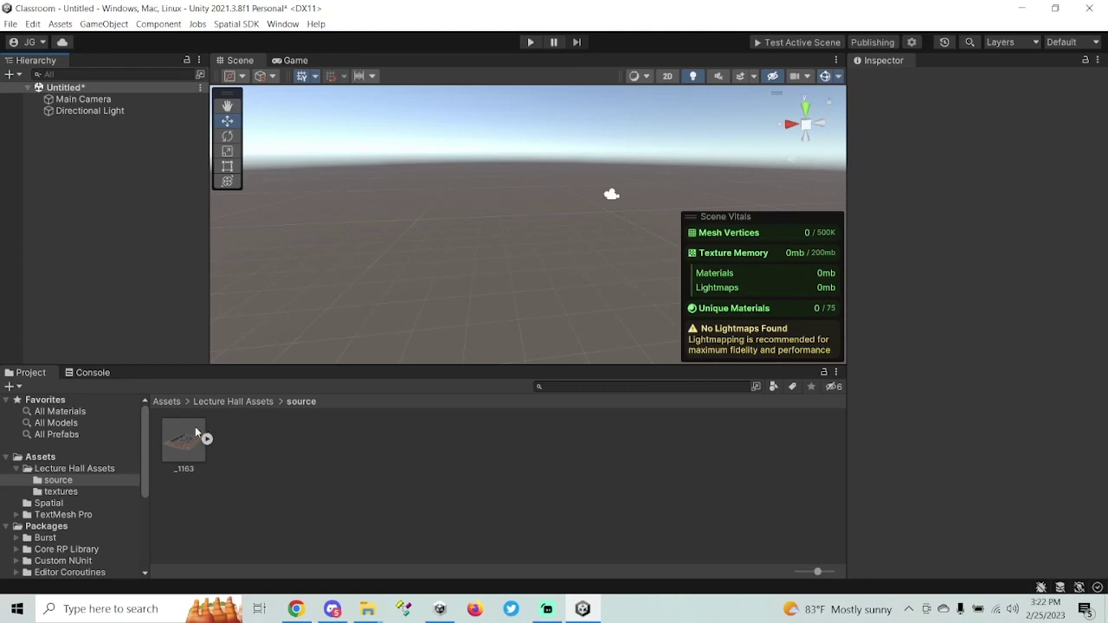
# Extract the _1163 model's embedded materials into a new folder named Materials inside Lecture Hall Assets
pyautogui.click(178, 445)
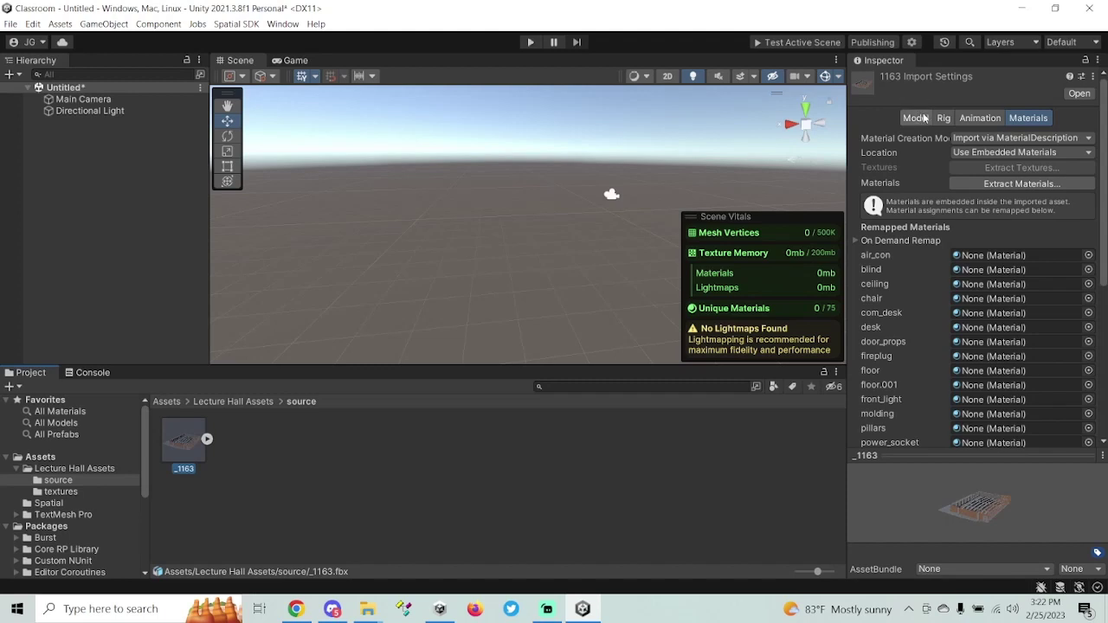
pyautogui.click(1037, 185)
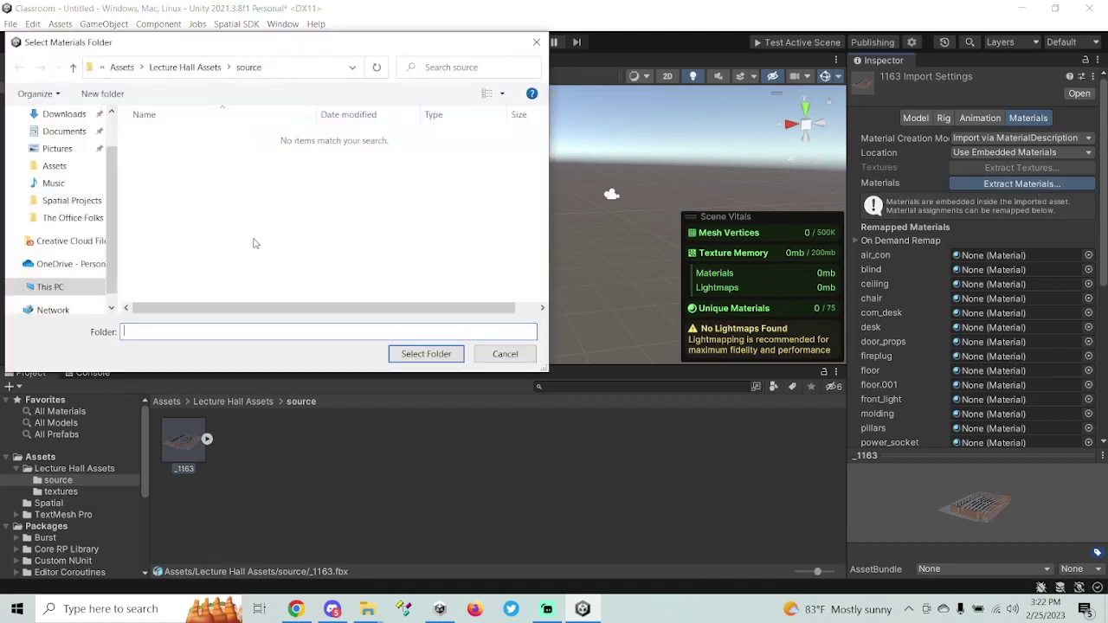
pyautogui.click(206, 70)
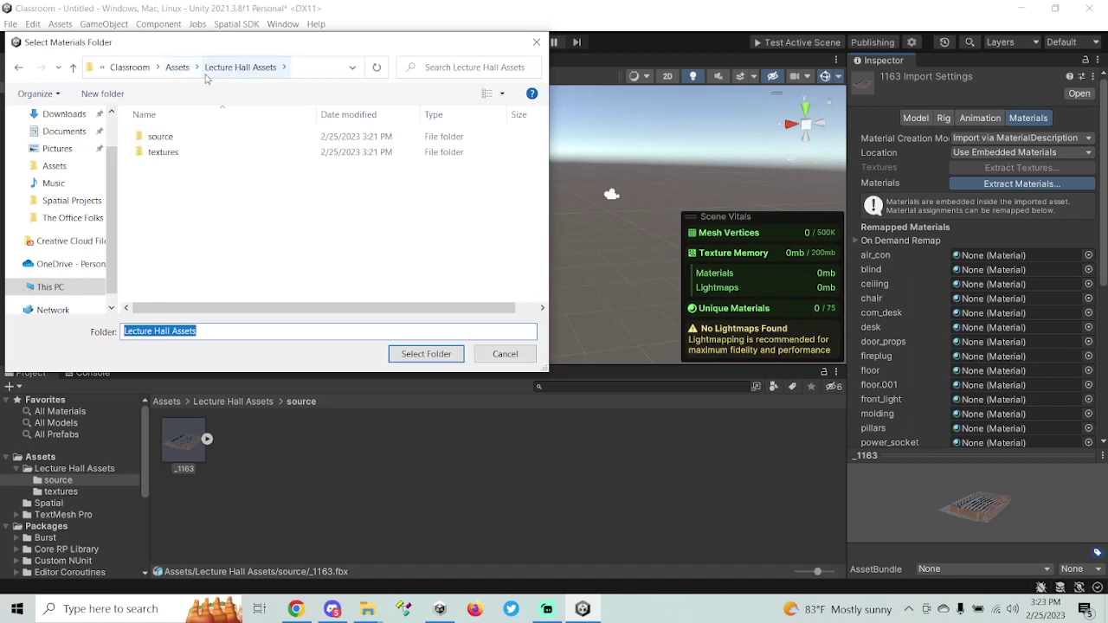
pyautogui.rightClick(245, 215)
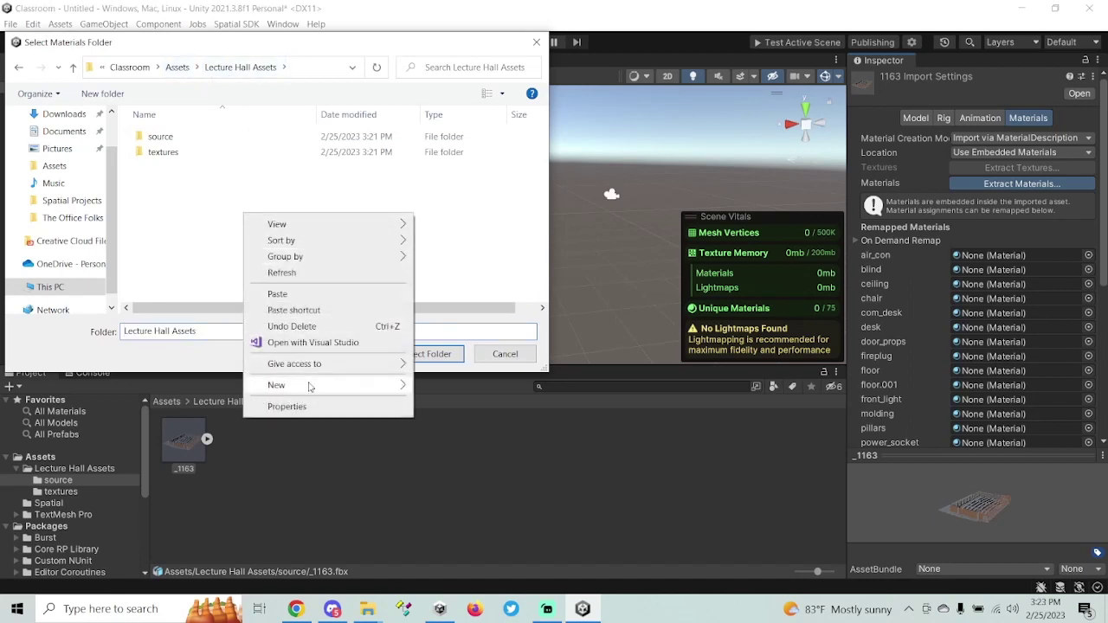
pyautogui.moveTo(339, 389)
pyautogui.click(445, 387)
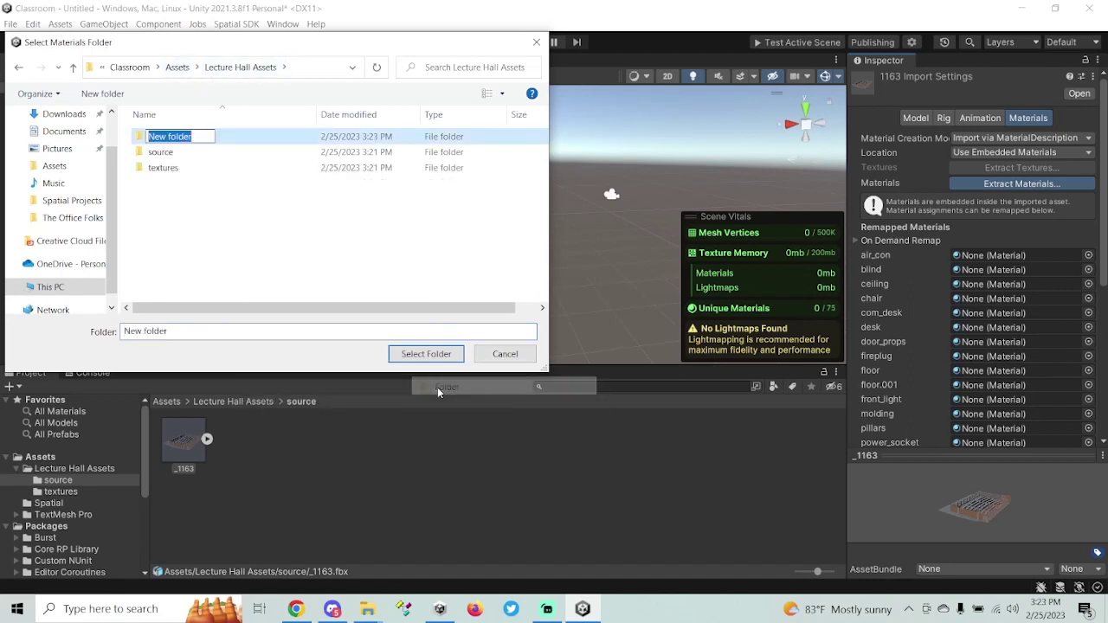
pyautogui.write('Materials')
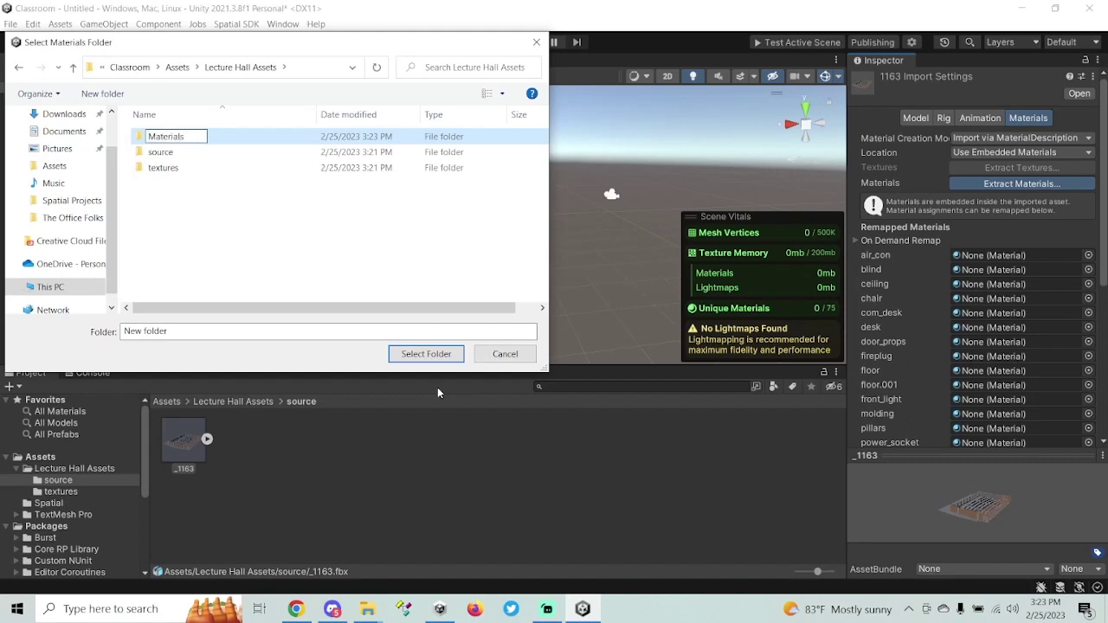
pyautogui.press('Return')
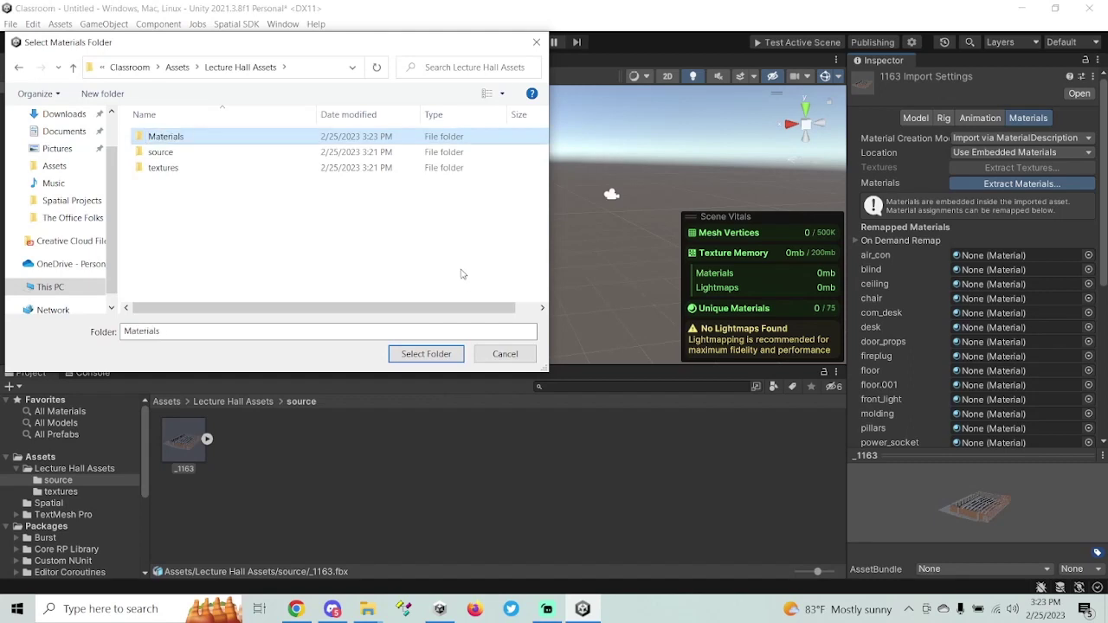
pyautogui.click(424, 351)
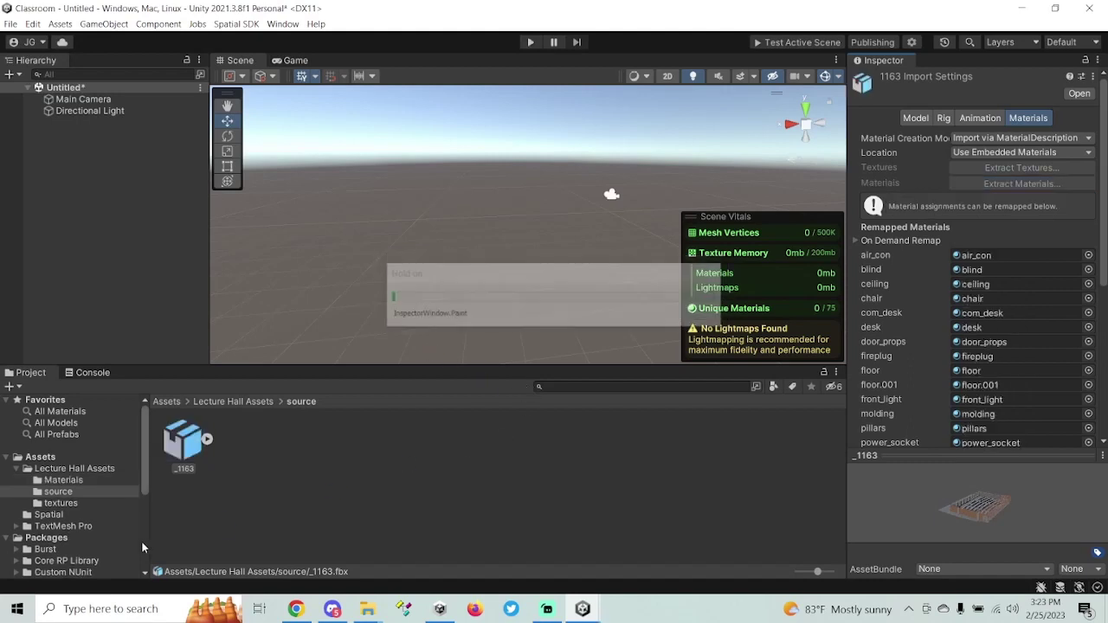
# Check the extracted materials in the Materials folder of Lecture Hall Assets
pyautogui.click(83, 481)
pyautogui.click(74, 468)
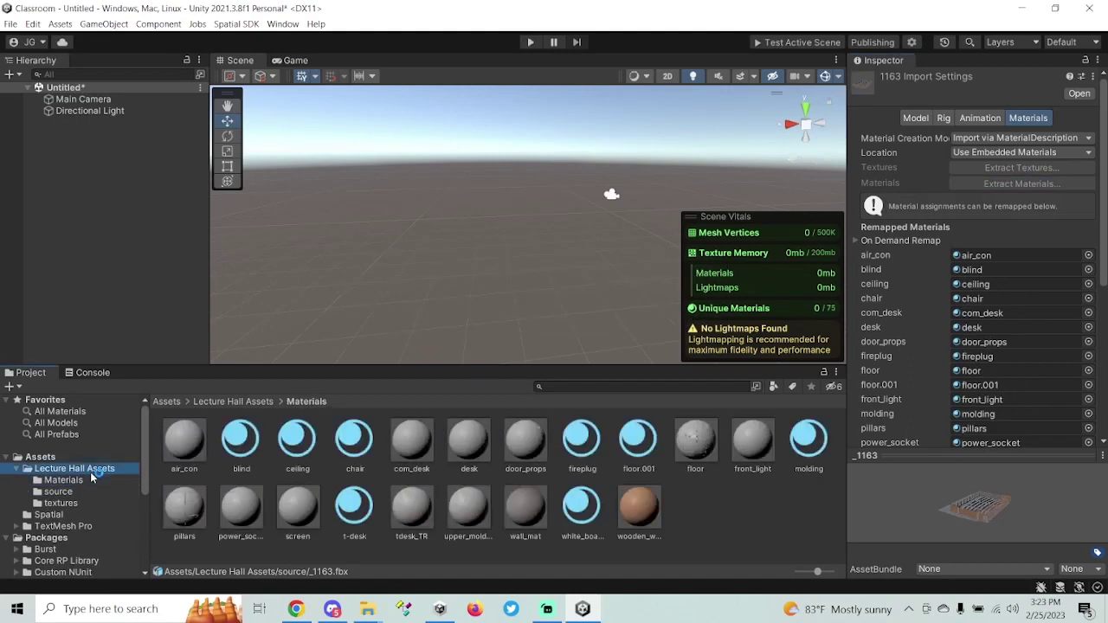
pyautogui.doubleClick(199, 448)
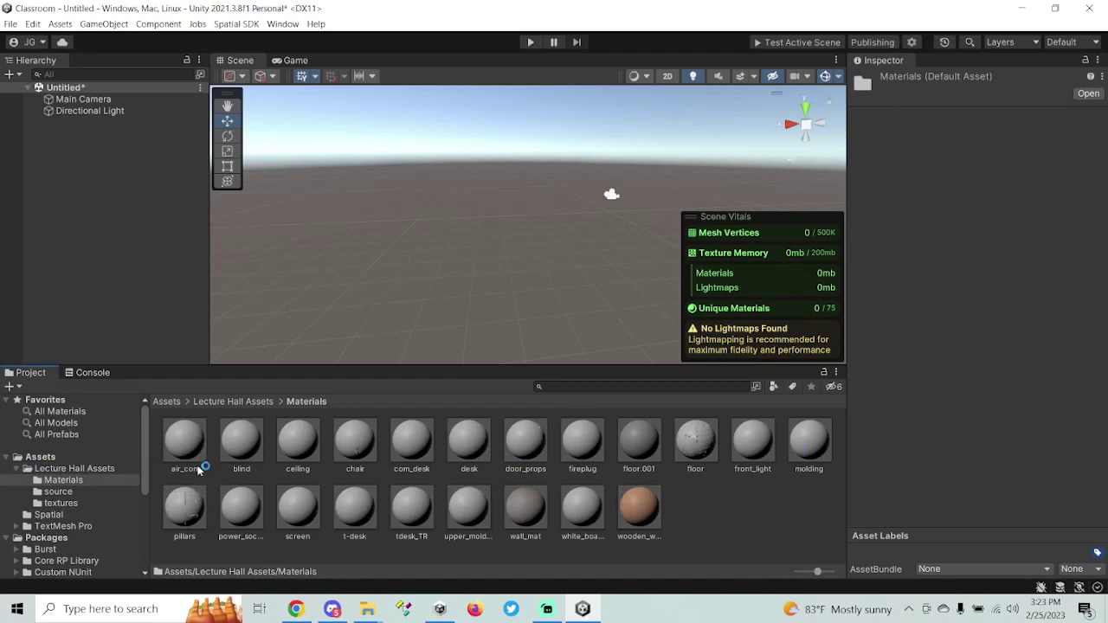
# Place the _1163 model from the source folder in the scene hierarchy
pyautogui.click(71, 459)
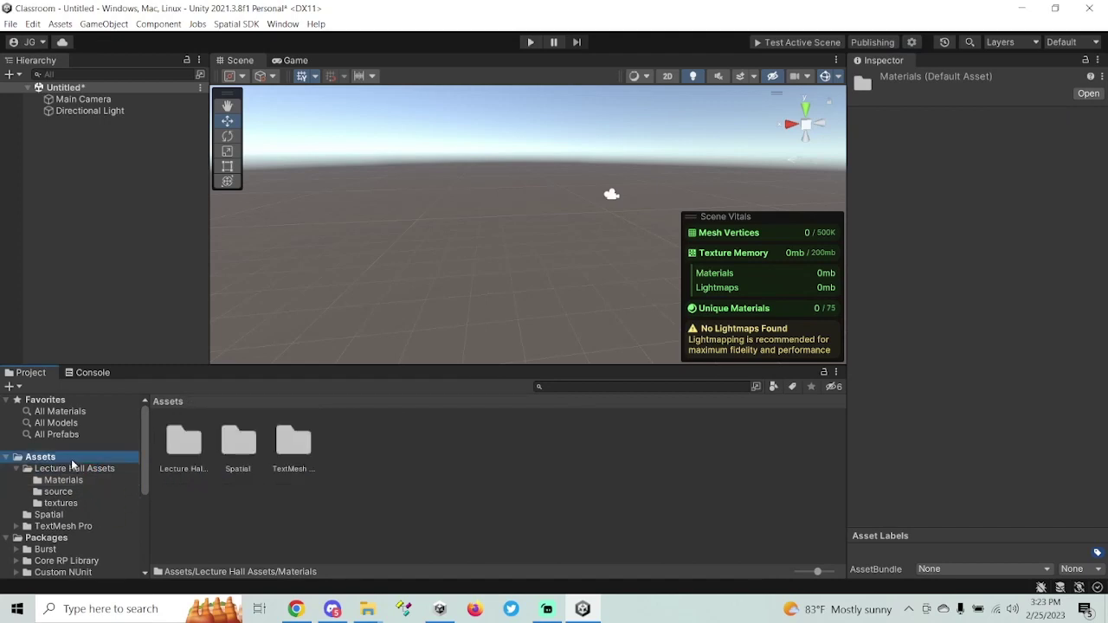
pyautogui.click(58, 491)
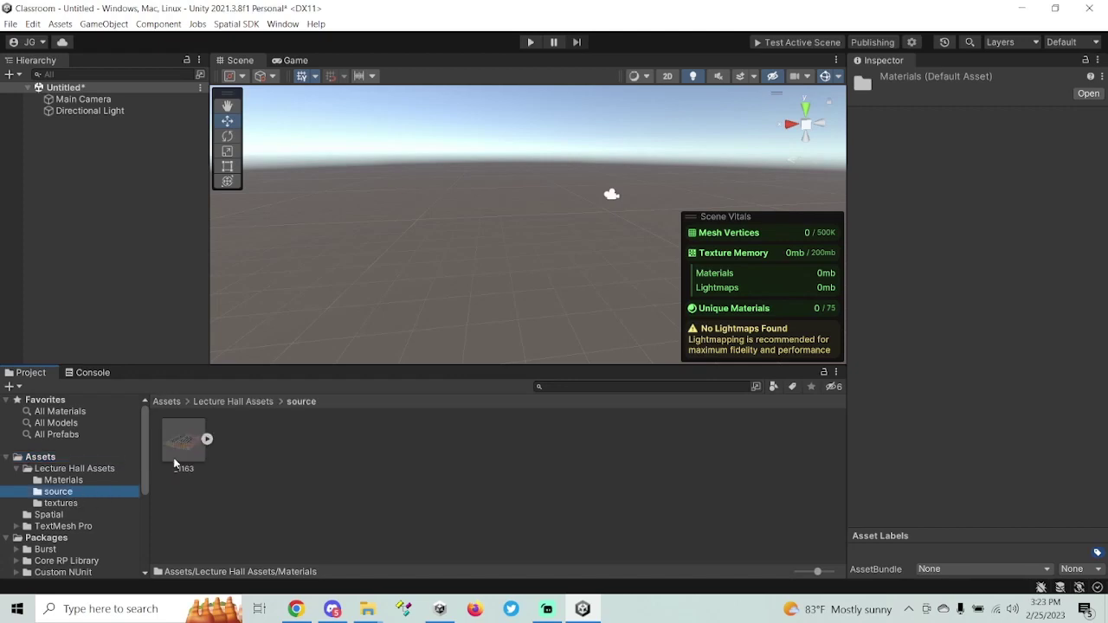
pyautogui.moveTo(182, 445); pyautogui.dragTo(142, 325)
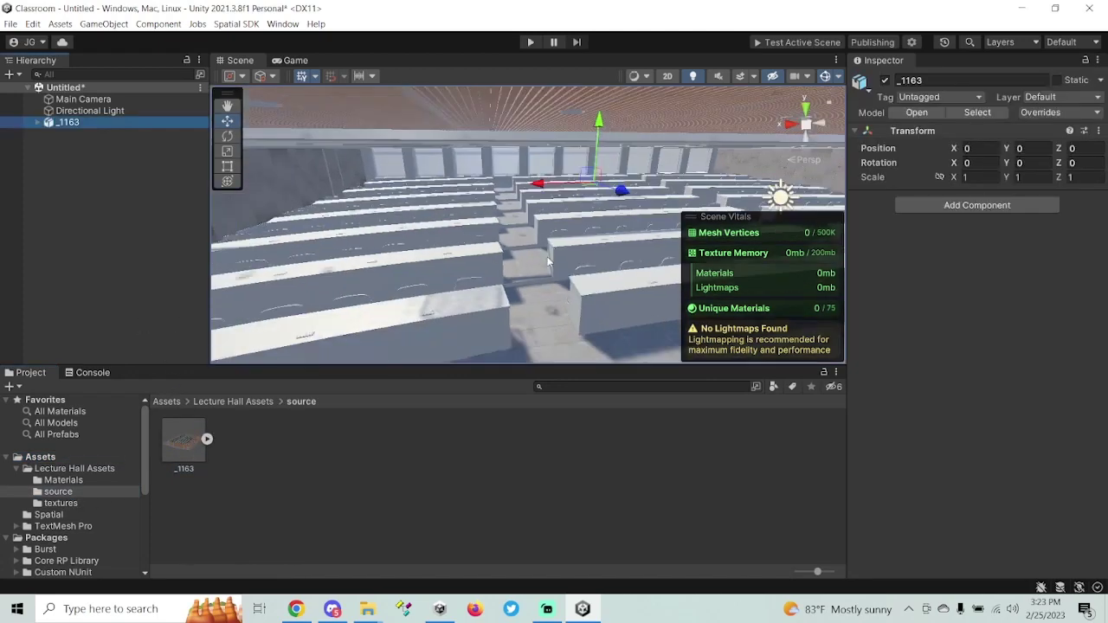
# Examine the floor object's Floor.001 material and locate its base map texture in the project
pyautogui.click(538, 309)
pyautogui.click(874, 446)
pyautogui.scroll(-4, 930, 508)
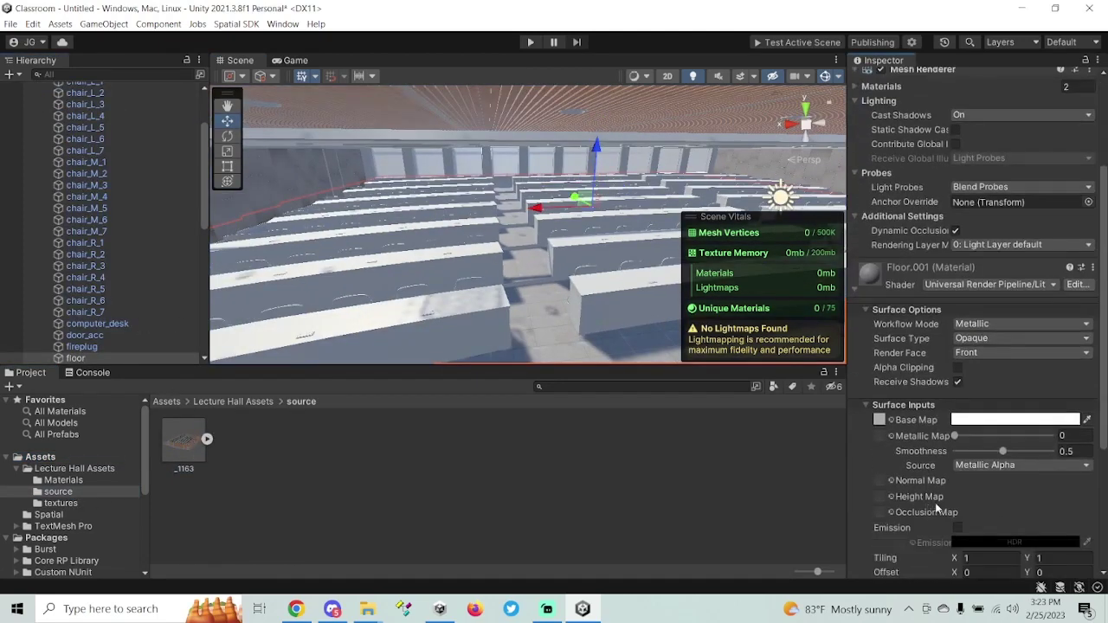
pyautogui.click(879, 420)
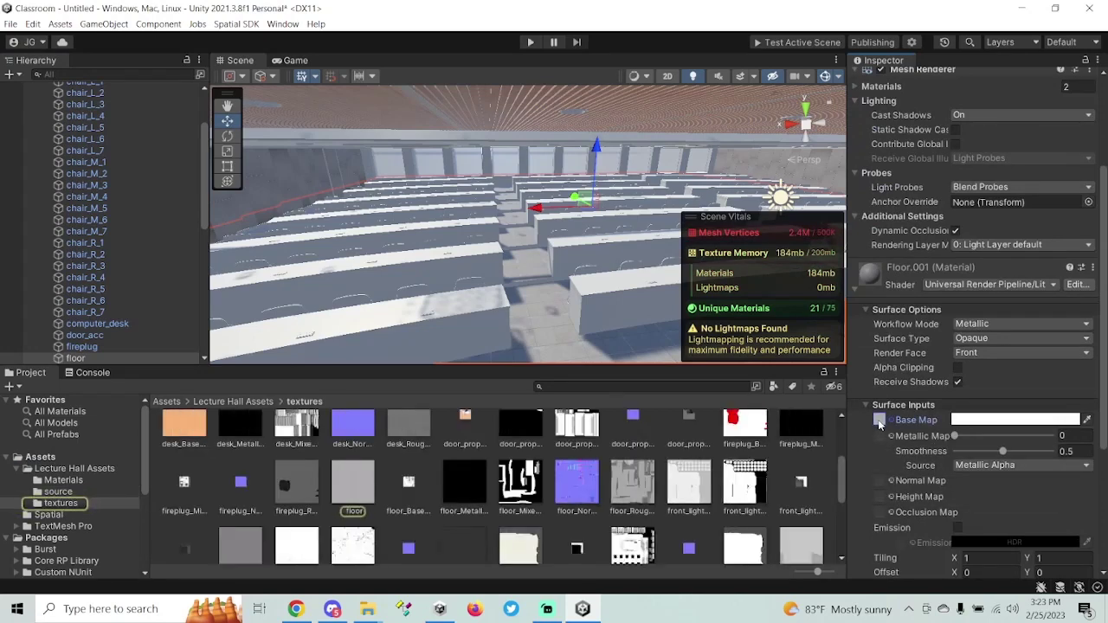
# Tour the lecture hall interior to examine its walls, floor, desks and chairs, and show the Materials folder alongside
pyautogui.moveTo(564, 294); pyautogui.dragTo(589, 340, button='right')
pyautogui.click(548, 299)
pyautogui.moveTo(548, 299); pyautogui.dragTo(800, 266, button='right')
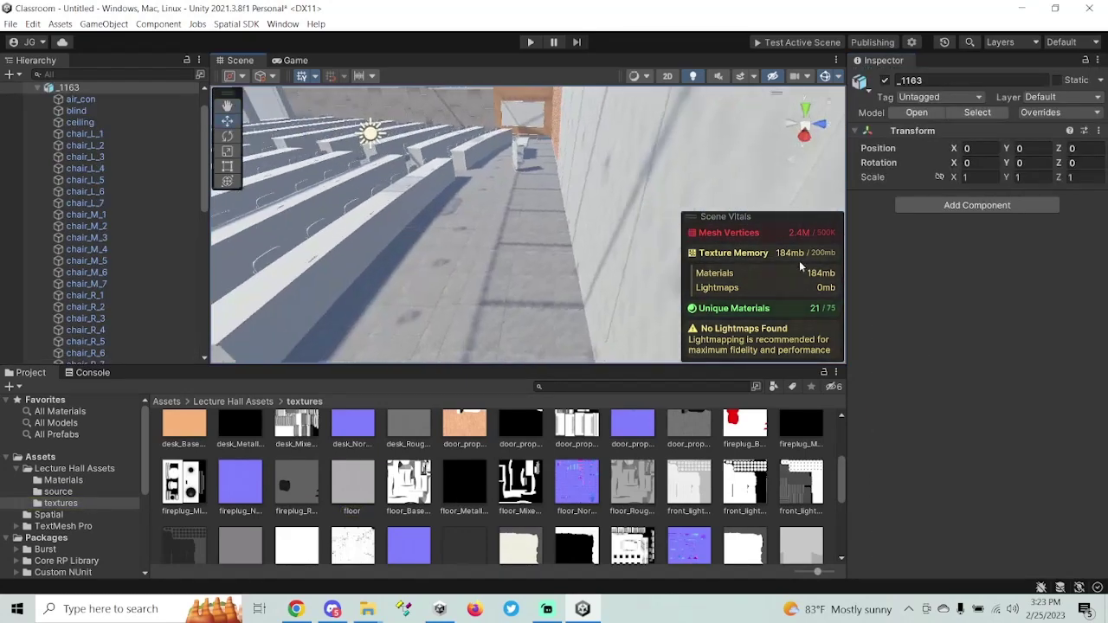
pyautogui.moveTo(460, 253); pyautogui.dragTo(556, 177, button='right')
pyautogui.press('a')
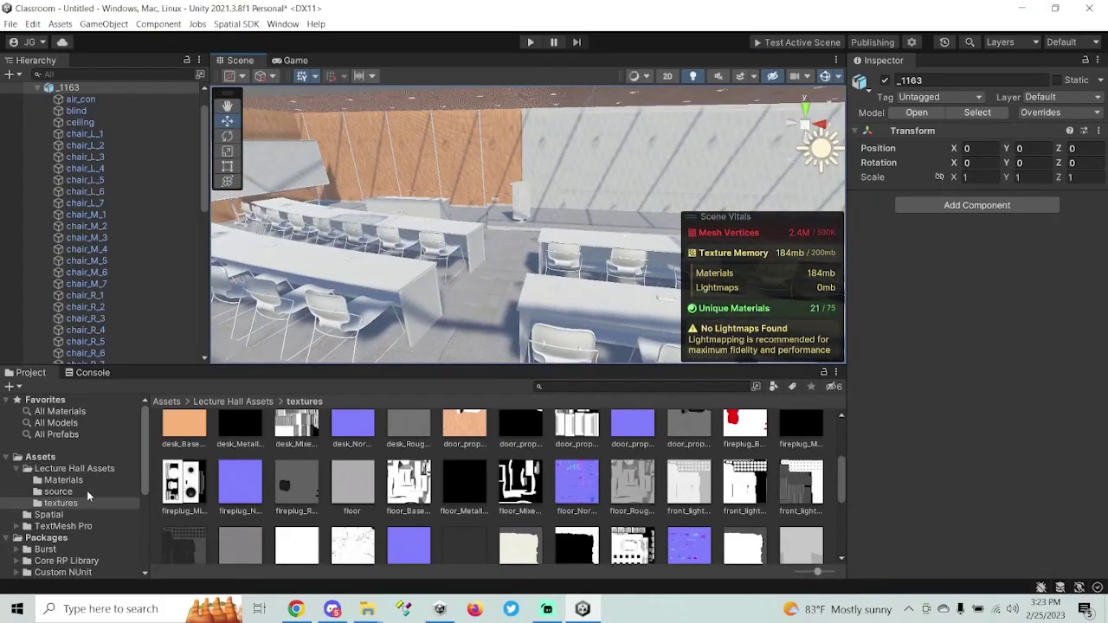
pyautogui.click(64, 480)
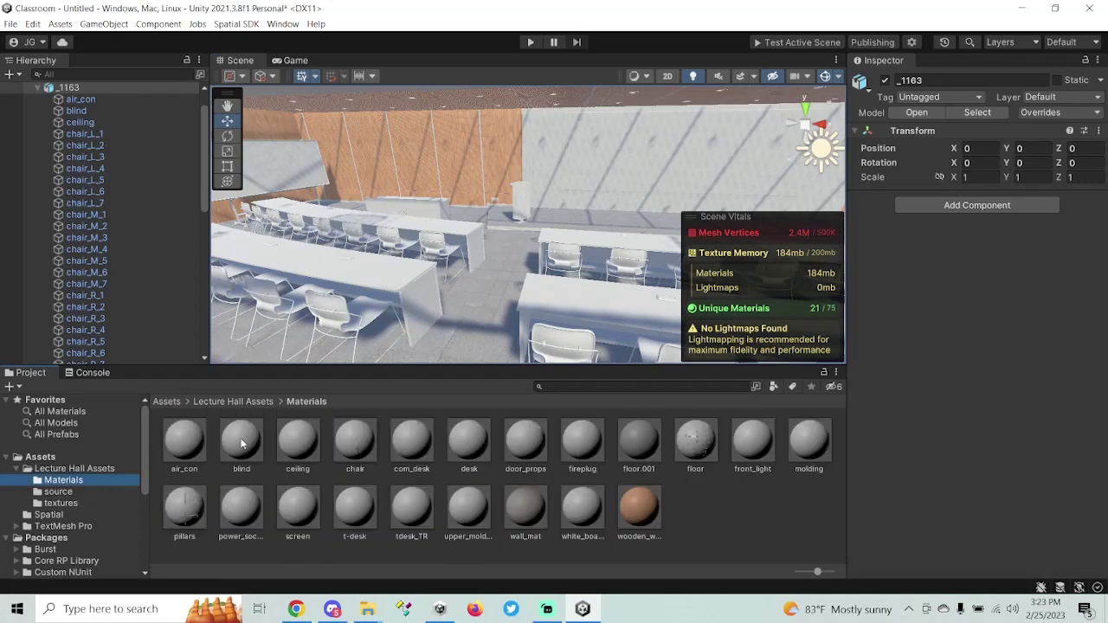
pyautogui.moveTo(387, 296); pyautogui.dragTo(636, 279, button='right')
pyautogui.moveTo(397, 273); pyautogui.dragTo(589, 282, button='right')
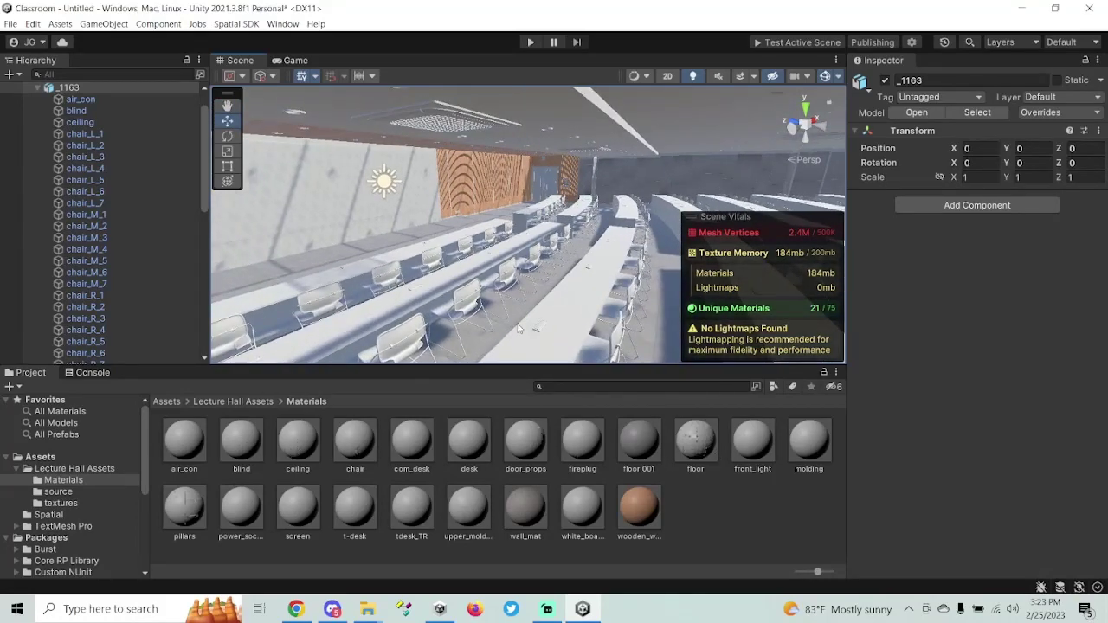
pyautogui.moveTo(518, 328); pyautogui.dragTo(517, 295, button='right')
# Browse the textures folder, inspect the upper_molding_Base_color texture and return to the Materials folder
pyautogui.click(60, 503)
pyautogui.scroll(-5, 403, 467)
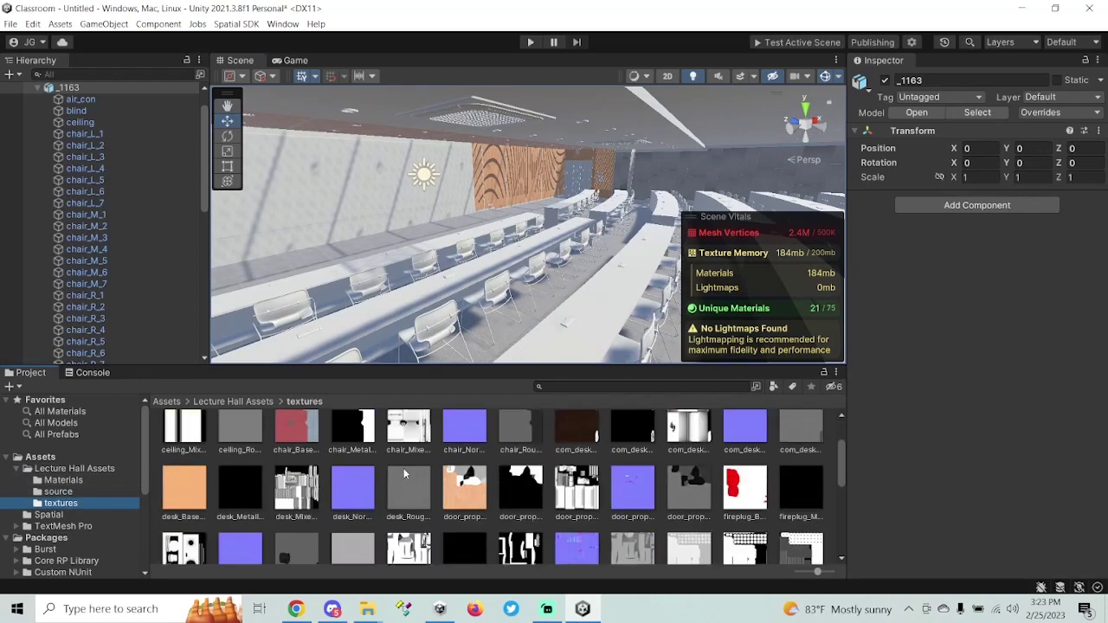
pyautogui.scroll(-2, 503, 520)
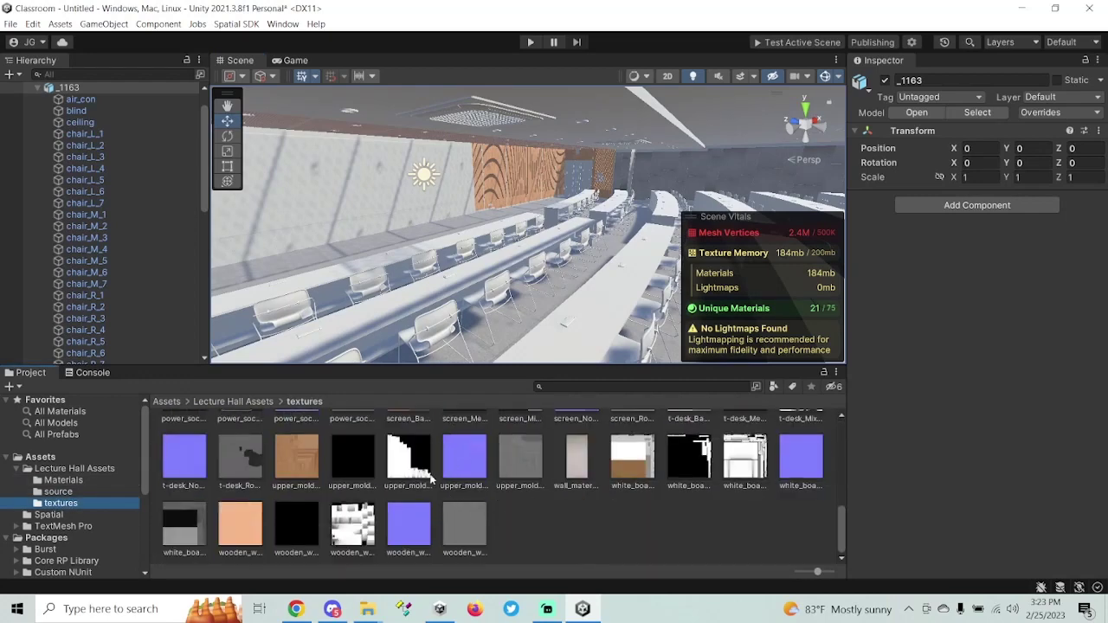
pyautogui.click(295, 463)
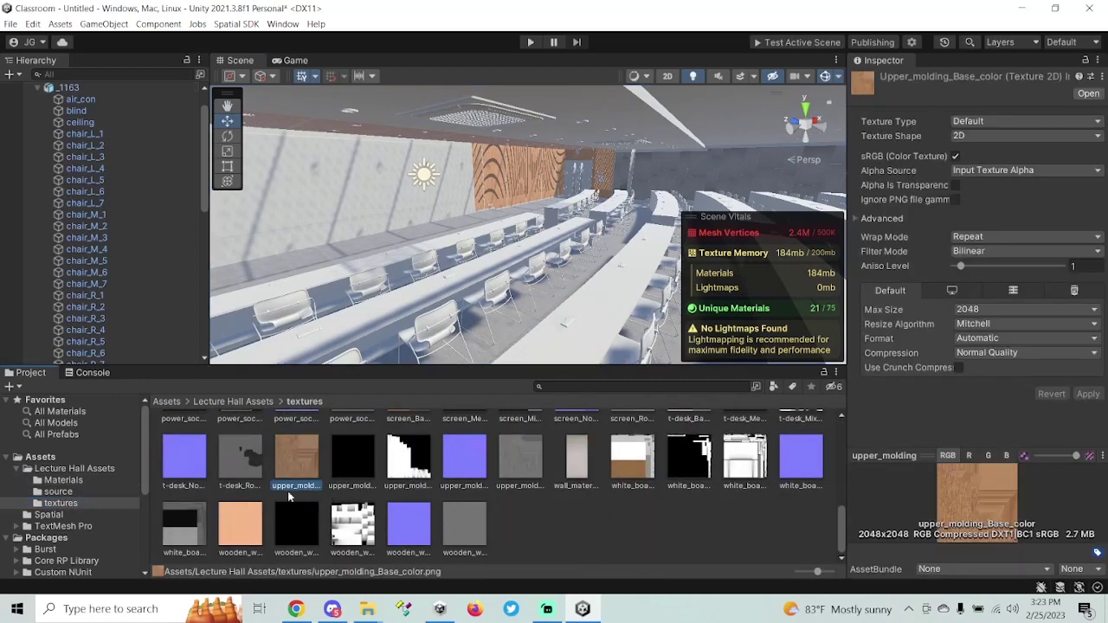
pyautogui.click(78, 482)
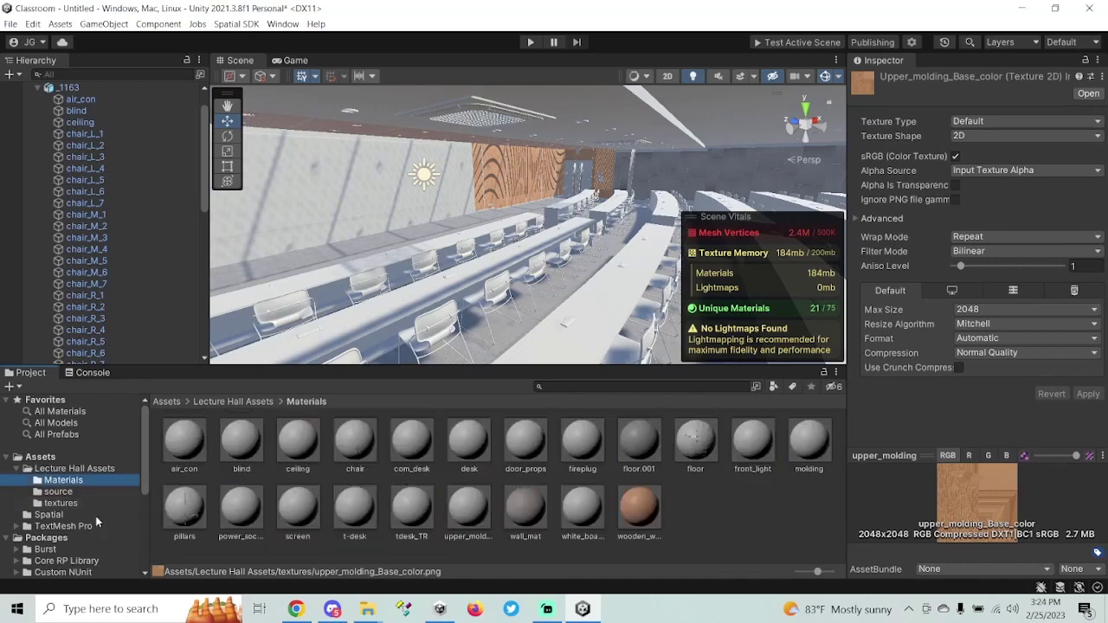
# Open the upper_molding material and assign upper_molding_Base_color as its base map
pyautogui.click(91, 503)
pyautogui.click(87, 481)
pyautogui.click(469, 511)
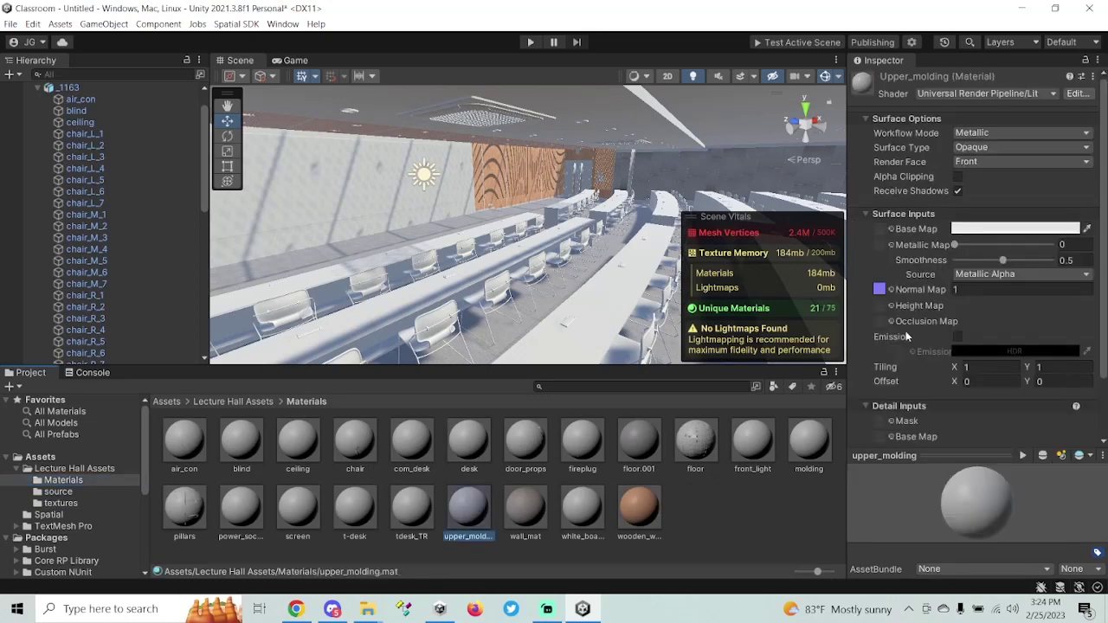
pyautogui.click(891, 229)
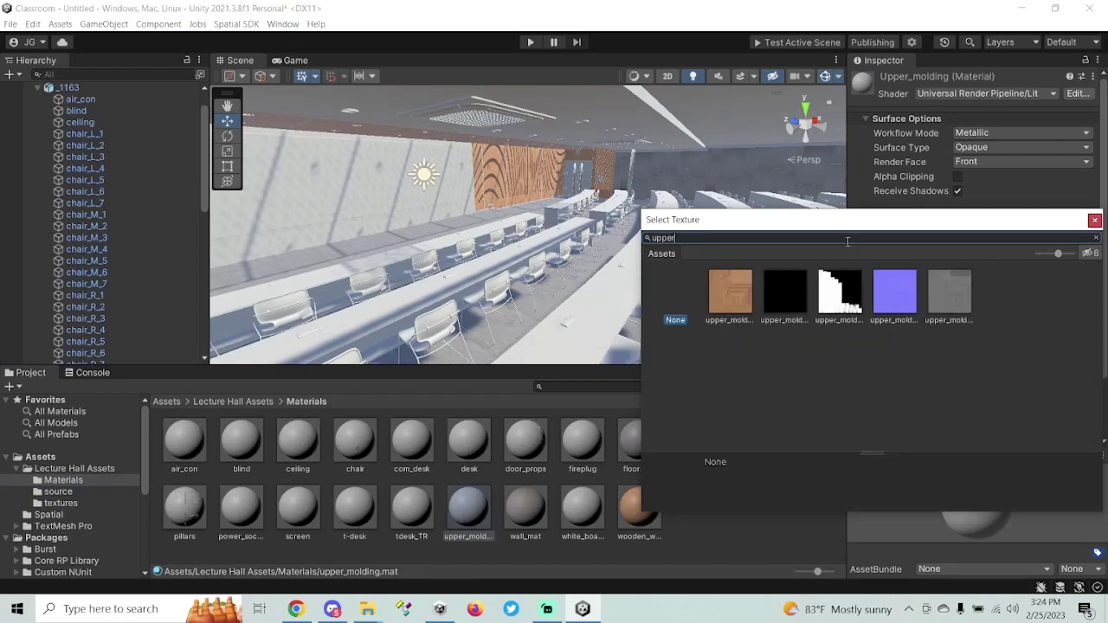
pyautogui.click(731, 305)
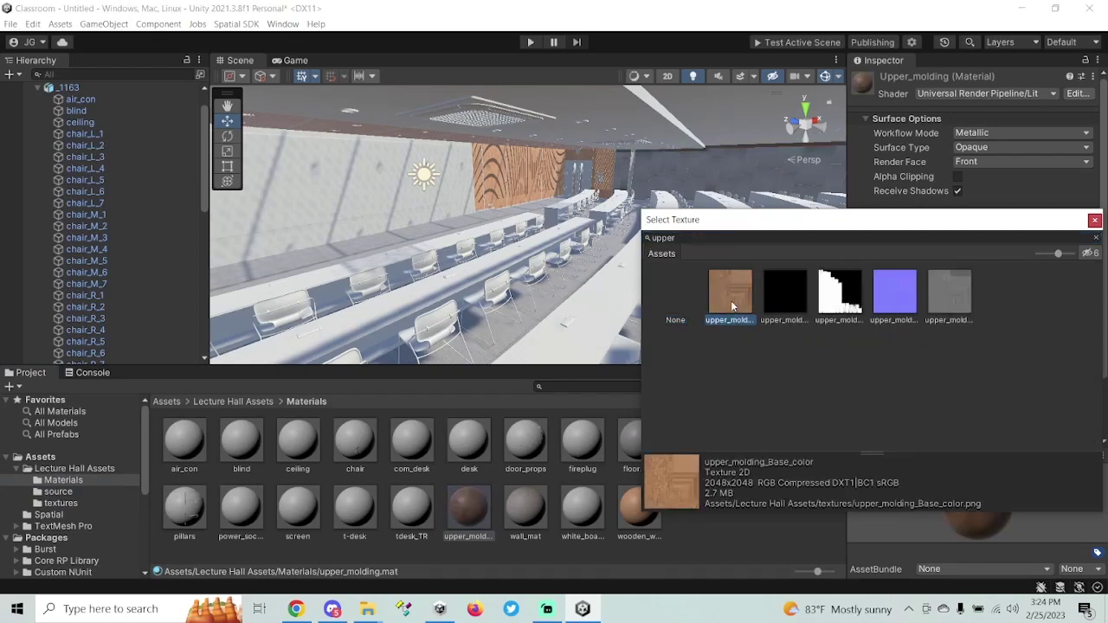
pyautogui.moveTo(860, 226); pyautogui.dragTo(485, 212)
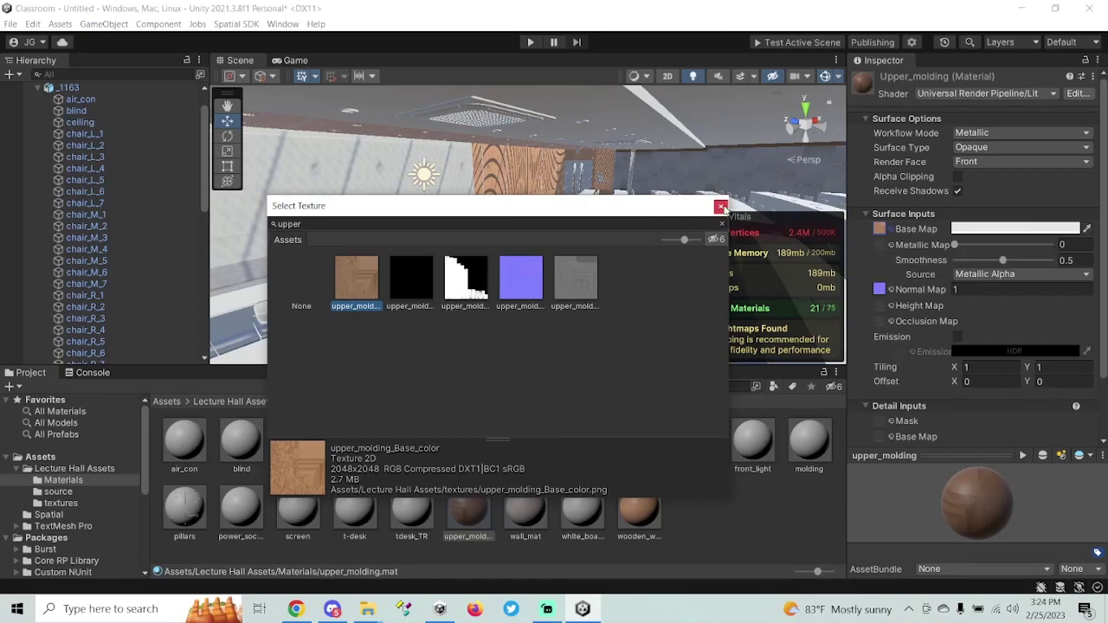
# Try the roughness, Mixed_AO and other upper_molding textures as the base map and settle on upper_molding_Metallic
pyautogui.click(575, 279)
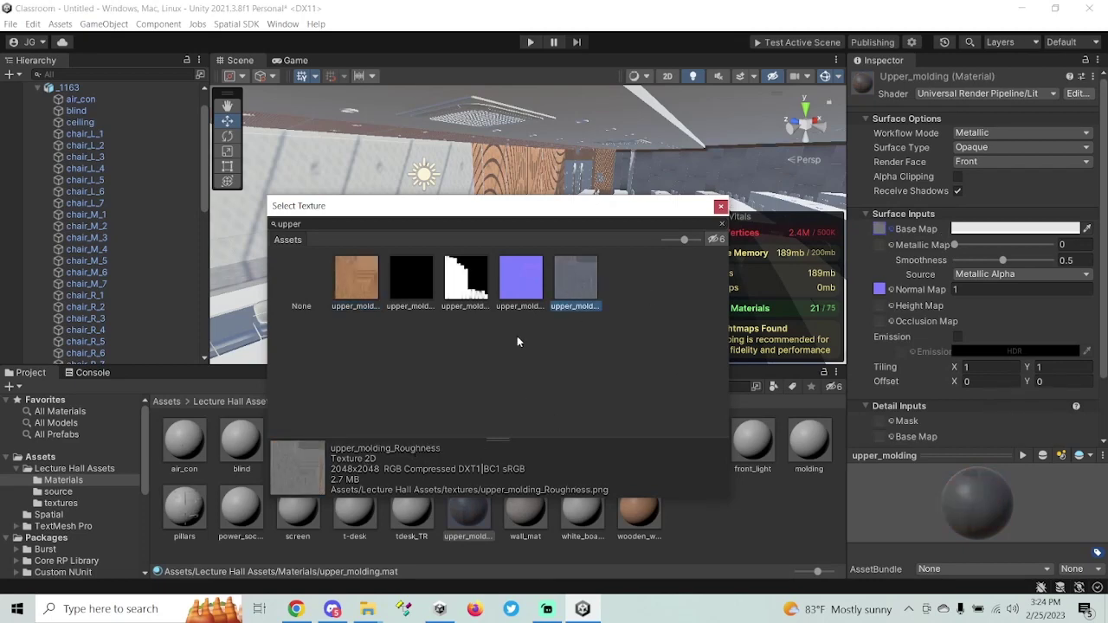
pyautogui.click(517, 295)
pyautogui.click(468, 307)
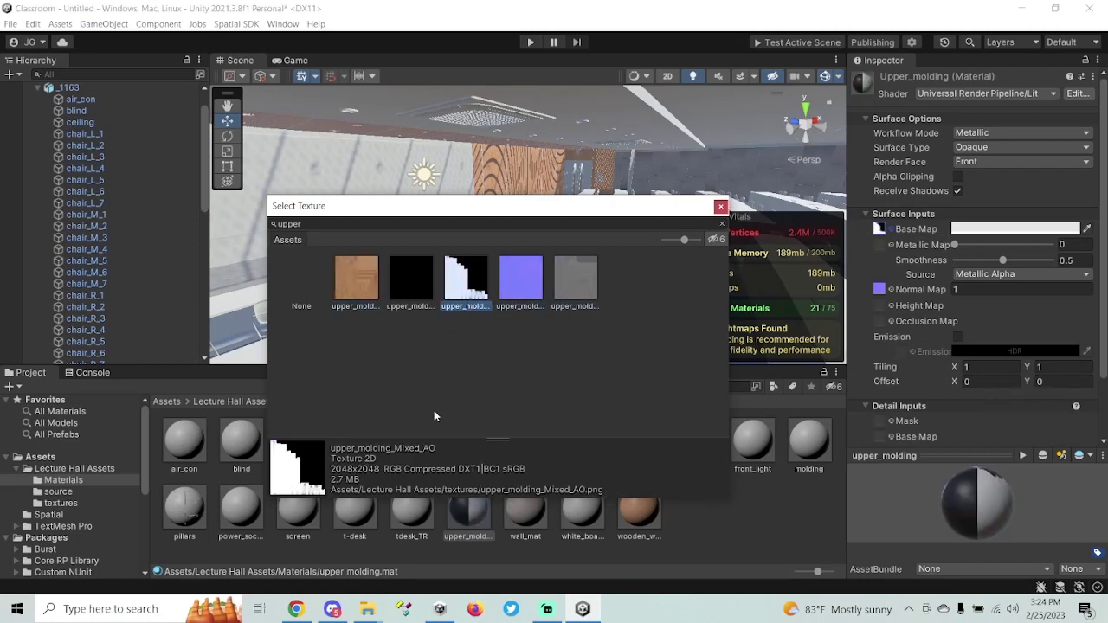
pyautogui.click(423, 301)
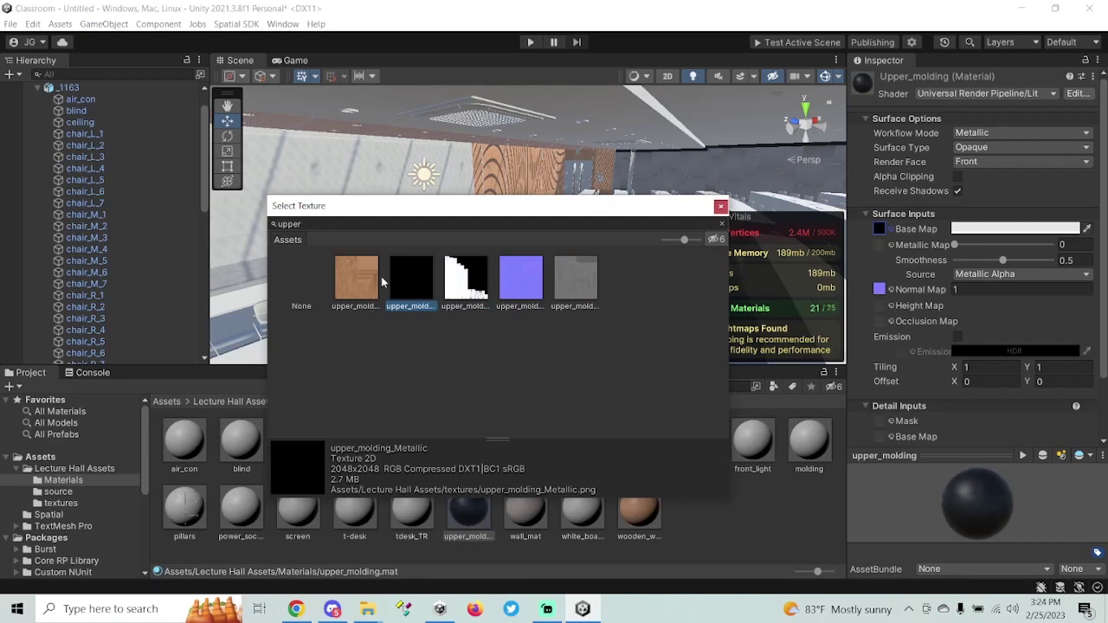
pyautogui.click(371, 284)
pyautogui.click(400, 281)
pyautogui.click(720, 206)
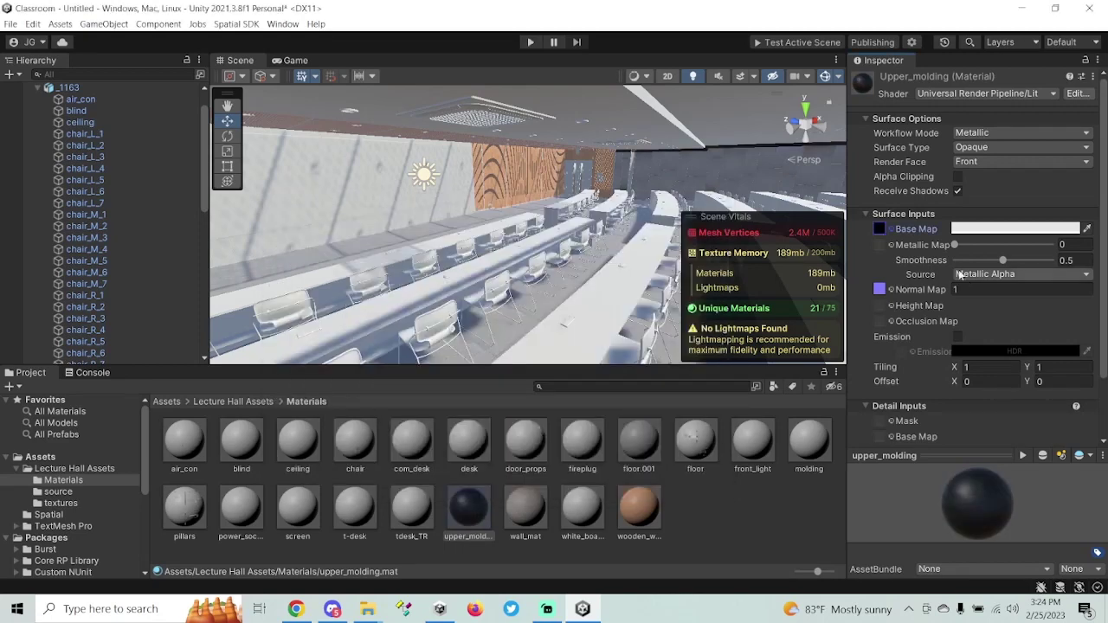
# Assign upper_molding_Metallic as the upper_molding material's metallic map and set its smoothness to 0
pyautogui.click(891, 245)
pyautogui.moveTo(899, 241); pyautogui.dragTo(570, 225)
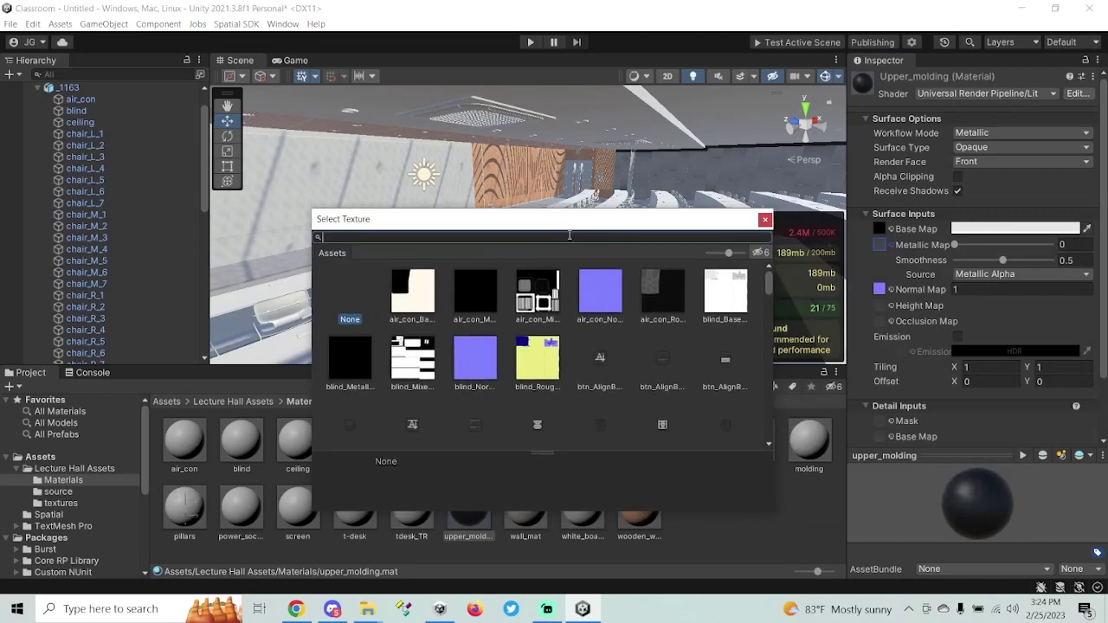
pyautogui.write('upper')
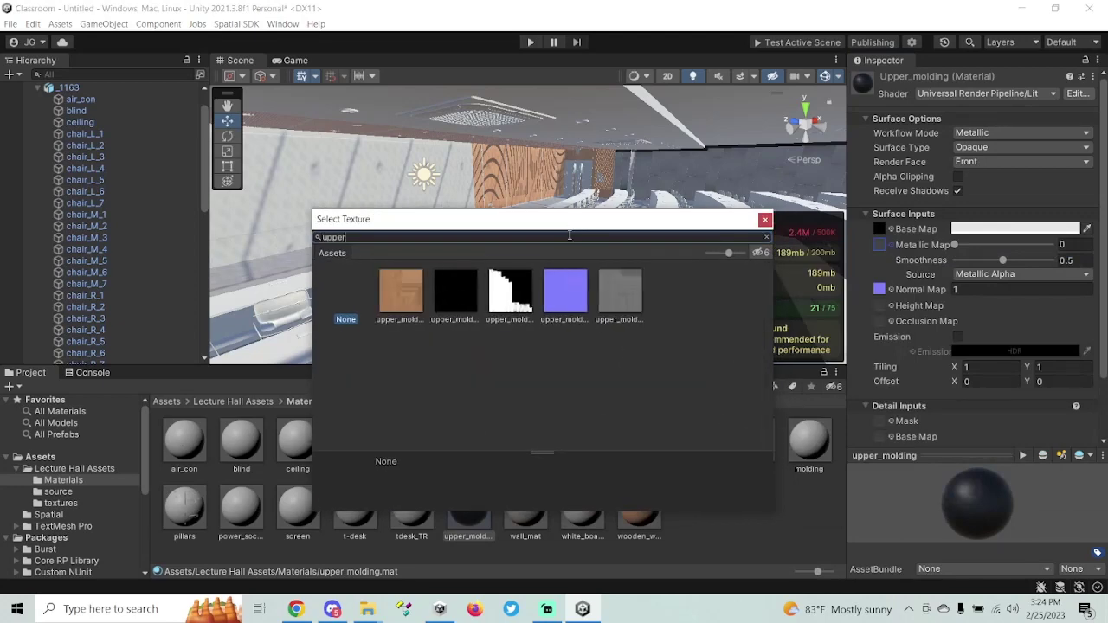
pyautogui.click(475, 273)
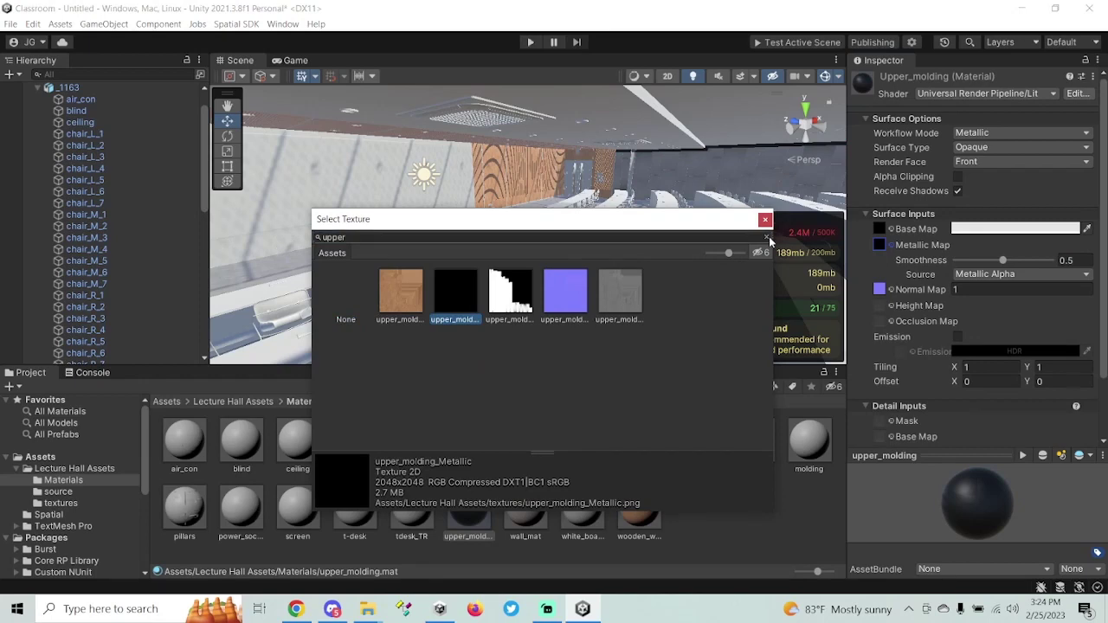
pyautogui.click(765, 220)
pyautogui.moveTo(1004, 261); pyautogui.dragTo(941, 261)
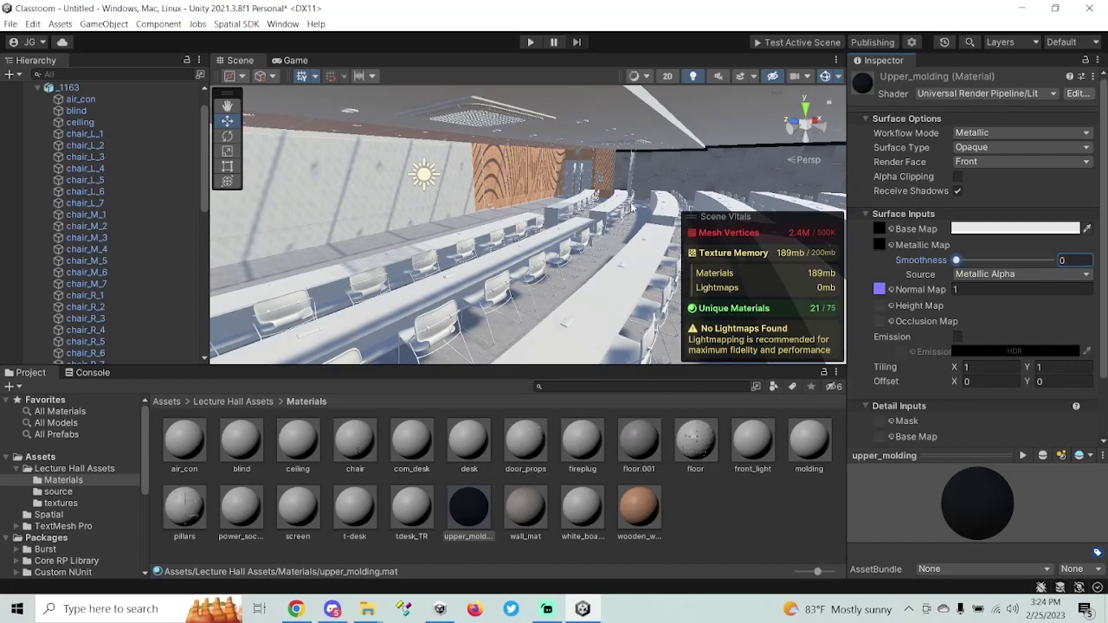
# Examine the lecture hall's wood-panelled side wall, upper molding and double doors from inside the room
pyautogui.moveTo(632, 205); pyautogui.dragTo(572, 241, button='right')
pyautogui.press('w')
pyautogui.press('w')
pyautogui.keyDown('alt'); pyautogui.moveTo(591, 300); pyautogui.dragTo(646, 238); pyautogui.keyUp('alt')
pyautogui.scroll(5, 559, 264)
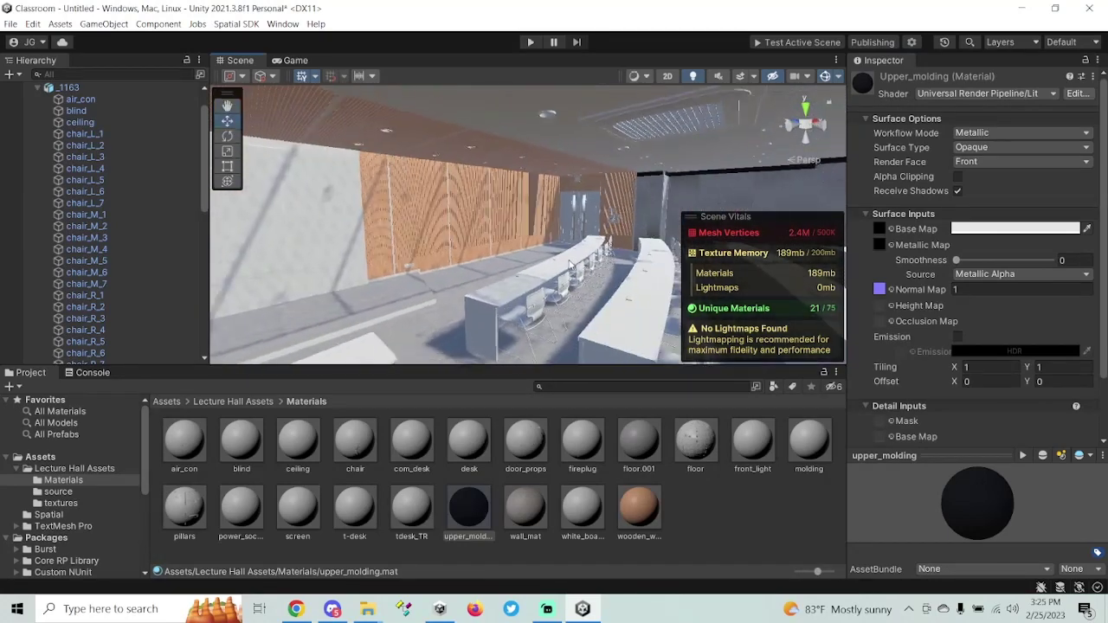
pyautogui.keyDown('alt'); pyautogui.moveTo(536, 266); pyautogui.dragTo(593, 268); pyautogui.keyUp('alt')
pyautogui.scroll(2, 594, 268)
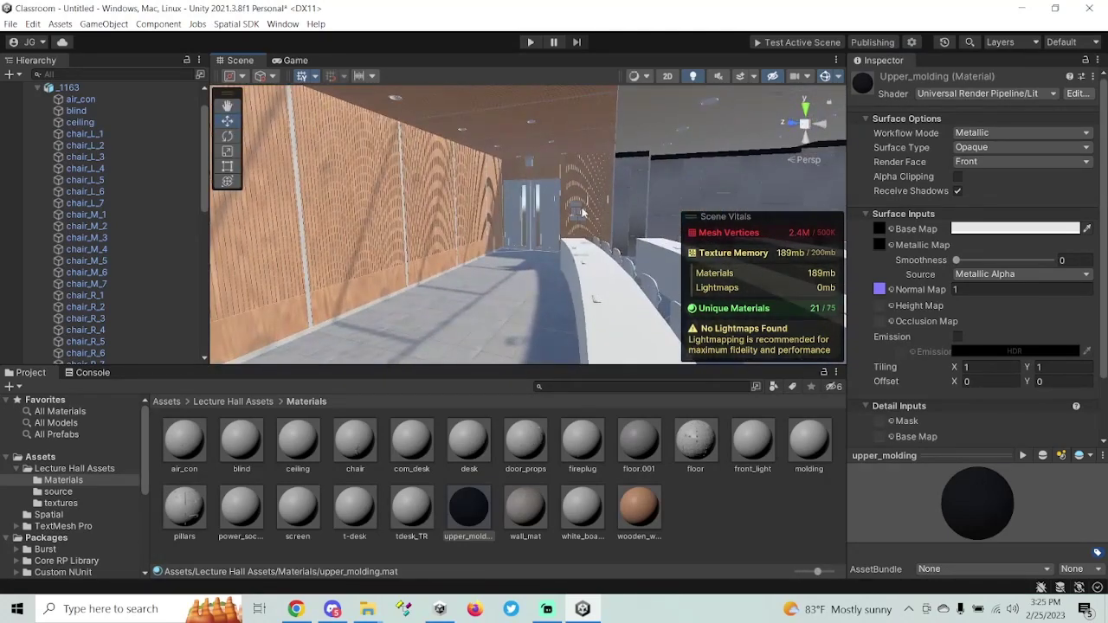
pyautogui.keyDown('alt'); pyautogui.moveTo(521, 254); pyautogui.dragTo(481, 223); pyautogui.keyUp('alt')
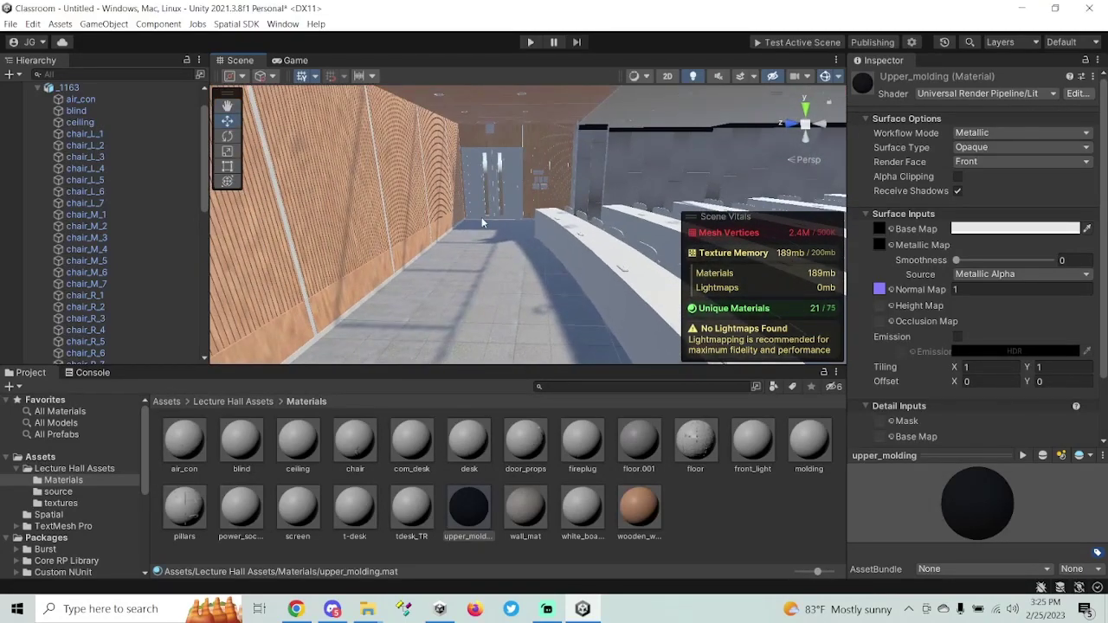
pyautogui.scroll(4, 481, 217)
pyautogui.moveTo(482, 218)
pyautogui.mouseDown(button='right')
pyautogui.moveTo(495, 234)
pyautogui.moveTo(481, 236)
pyautogui.mouseUp(button='right')
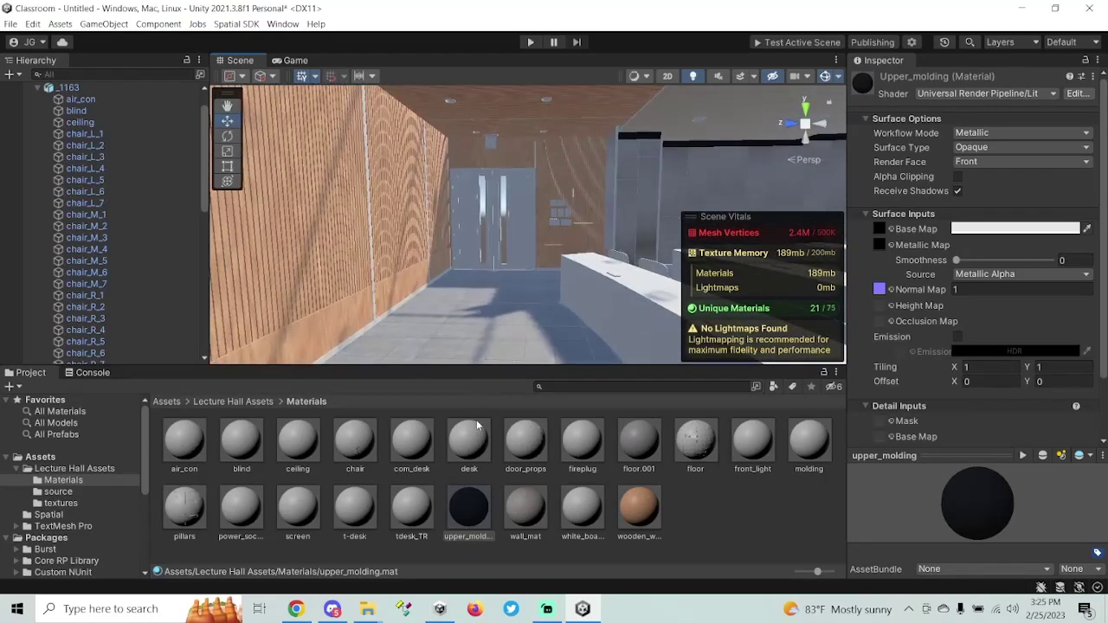
pyautogui.moveTo(487, 346); pyautogui.dragTo(622, 374, button='right')
pyautogui.keyDown('alt'); pyautogui.moveTo(557, 268); pyautogui.dragTo(286, 381); pyautogui.keyUp('alt')
# Locate door_props_Base_color in the textures folder and assign it as the base map of the door_props material
pyautogui.click(130, 502)
pyautogui.scroll(-2, 539, 479)
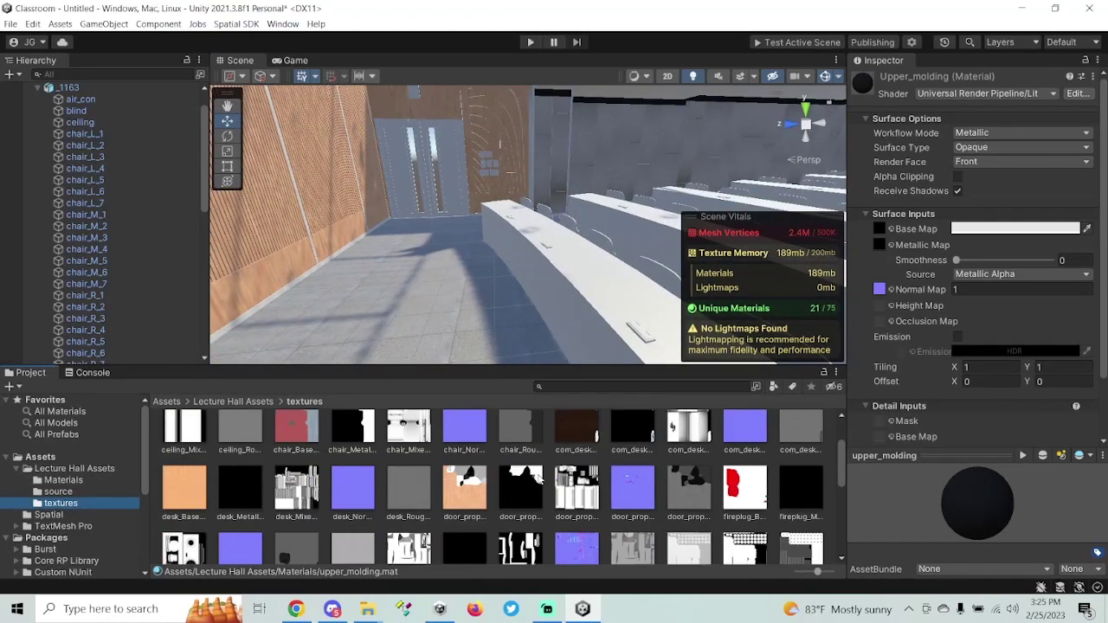
pyautogui.click(459, 496)
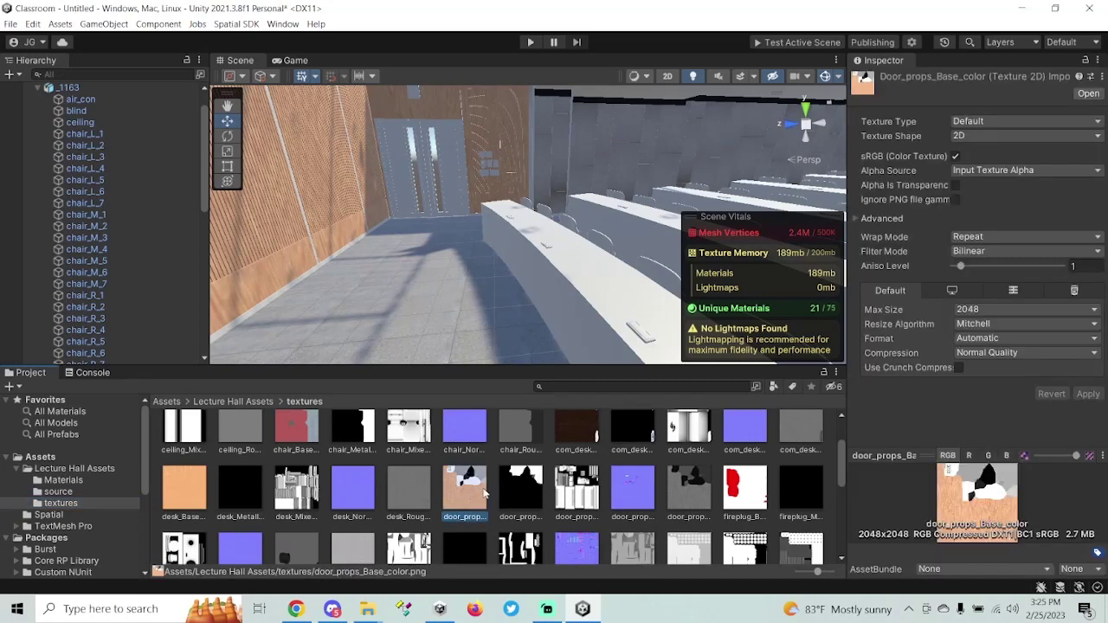
pyautogui.click(80, 481)
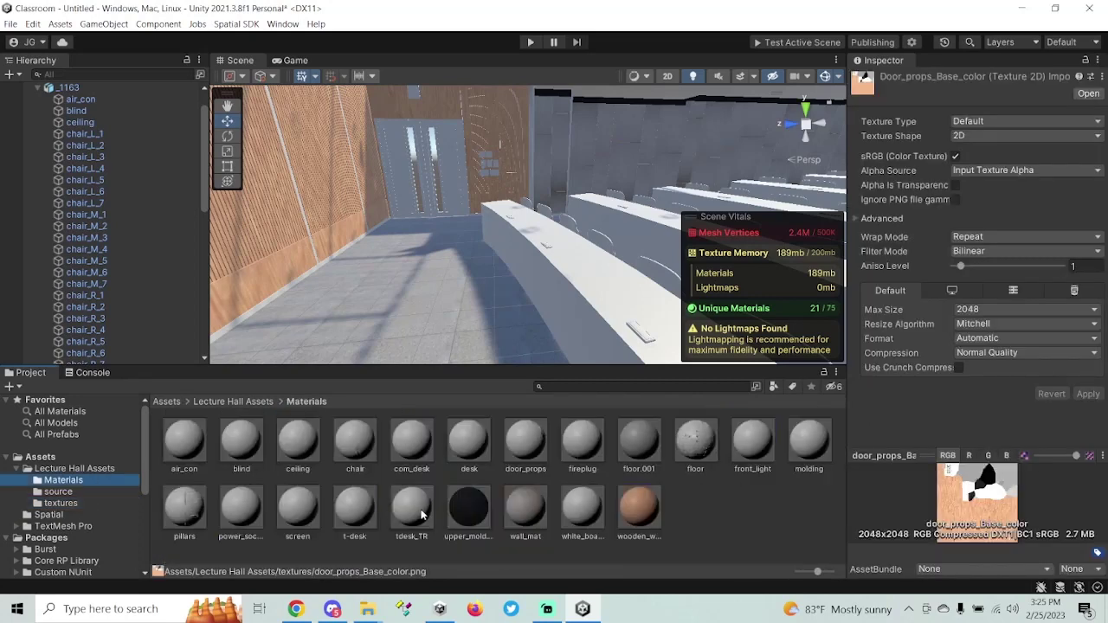
pyautogui.click(525, 443)
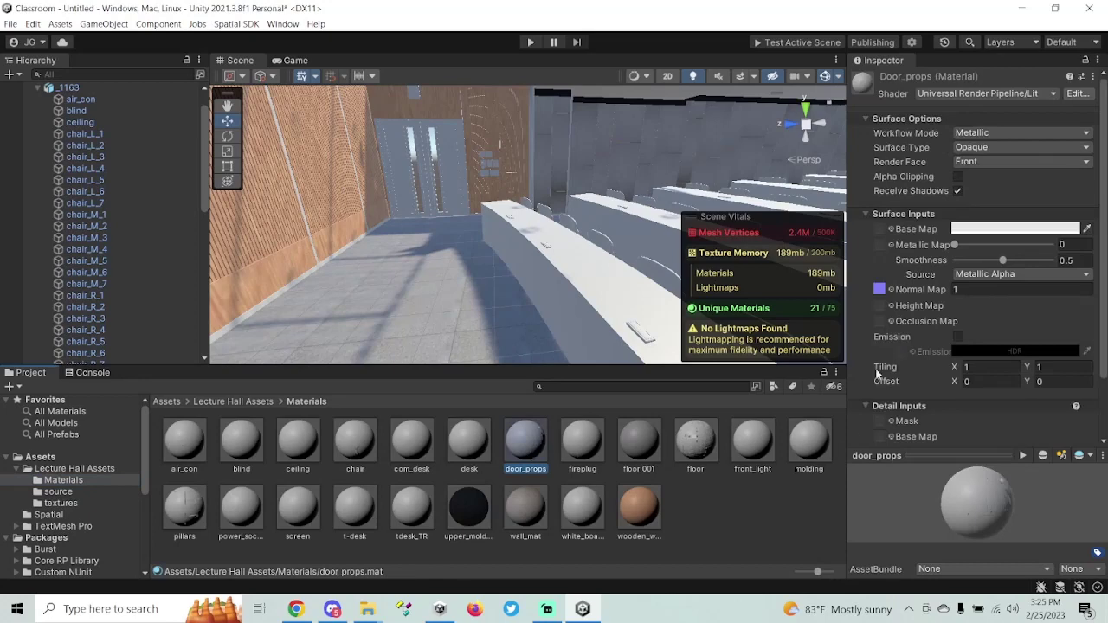
pyautogui.click(891, 229)
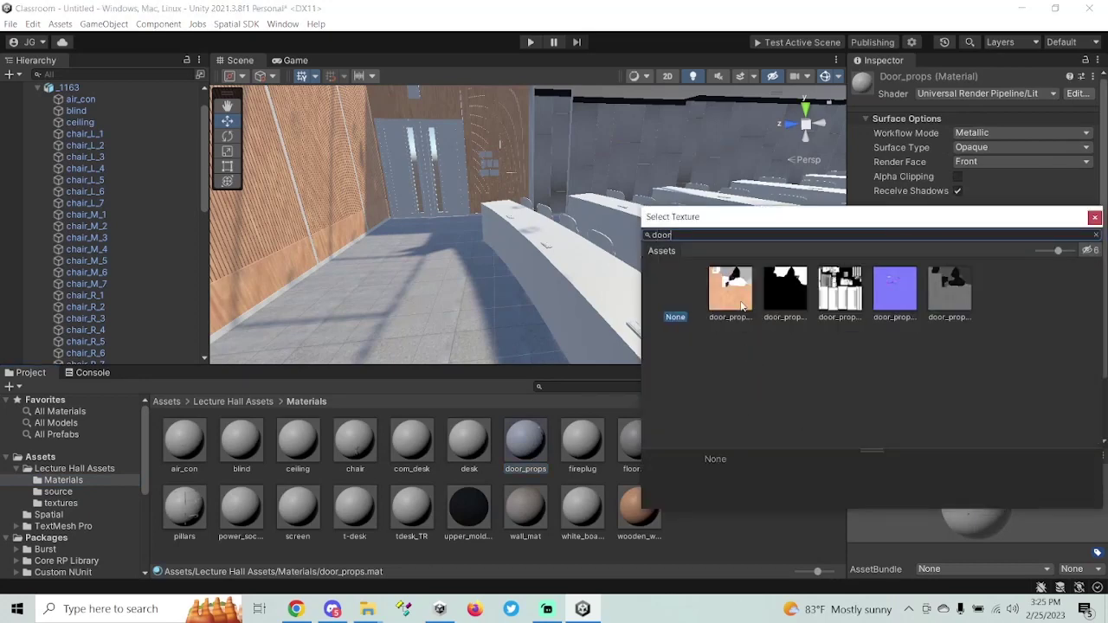
pyautogui.click(741, 303)
pyautogui.click(1094, 217)
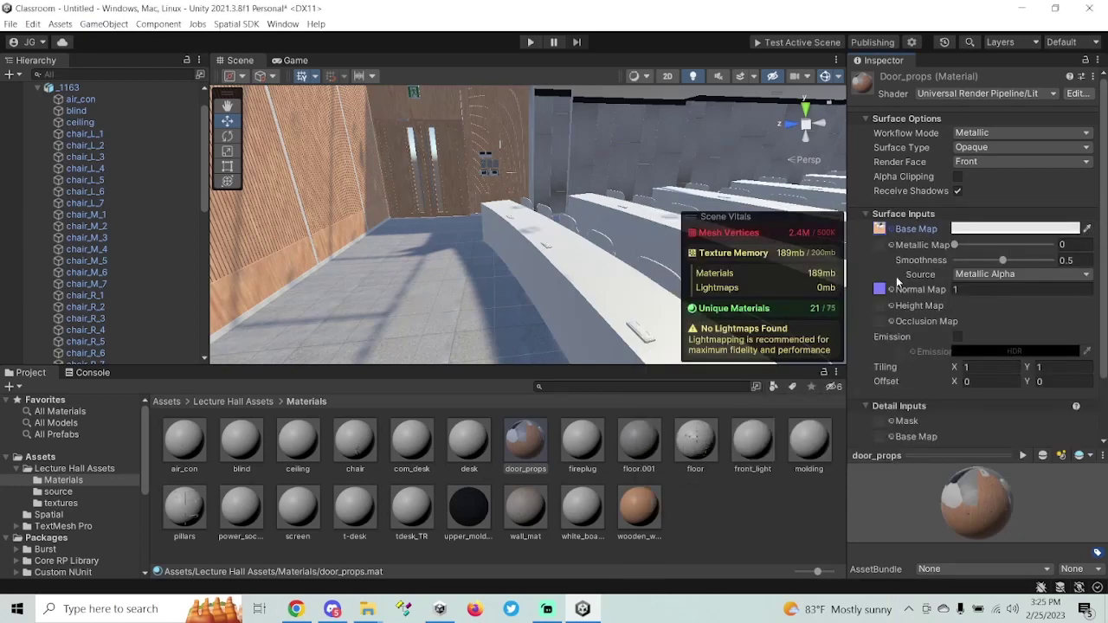
# Assign door_props_Metallic as the metallic map of the door_props material
pyautogui.click(892, 246)
pyautogui.write('door')
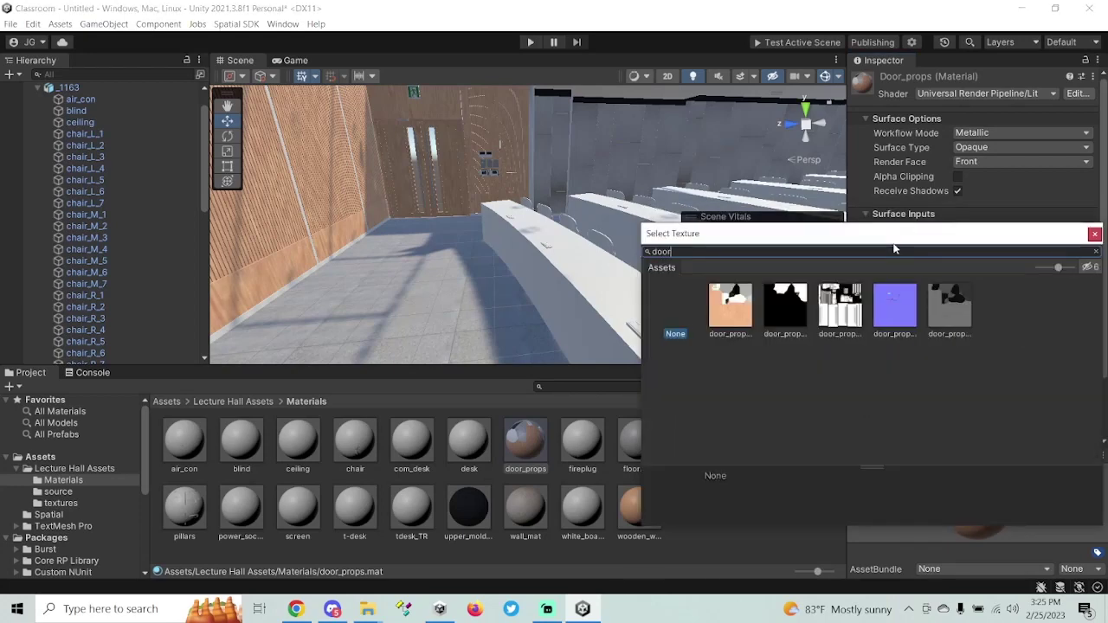
pyautogui.click(780, 312)
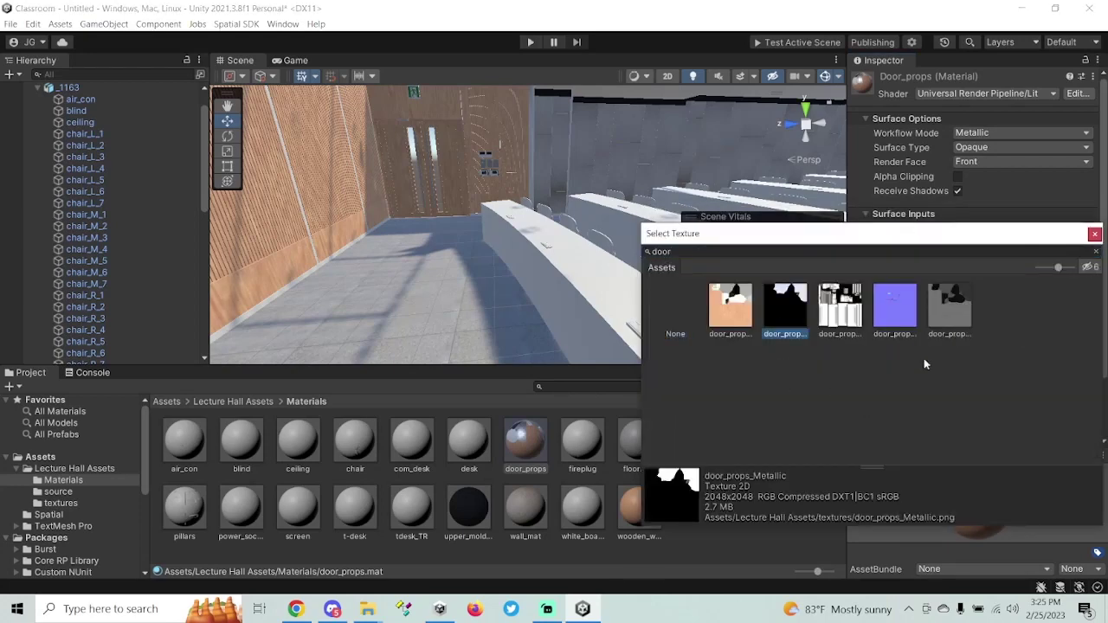
pyautogui.click(1094, 235)
# Try a smoothness of 0.812 on the door_props material while viewing the doors up close, and reduce it to a duller finish
pyautogui.moveTo(1001, 262)
pyautogui.mouseDown()
pyautogui.moveTo(952, 261)
pyautogui.moveTo(996, 261)
pyautogui.moveTo(979, 262)
pyautogui.mouseUp()
pyautogui.moveTo(596, 192); pyautogui.dragTo(603, 375, button='right')
pyautogui.press('w')
pyautogui.press('w')
pyautogui.press('s')
pyautogui.moveTo(968, 263); pyautogui.dragTo(1031, 264)
pyautogui.moveTo(572, 169); pyautogui.dragTo(568, 206, button='right')
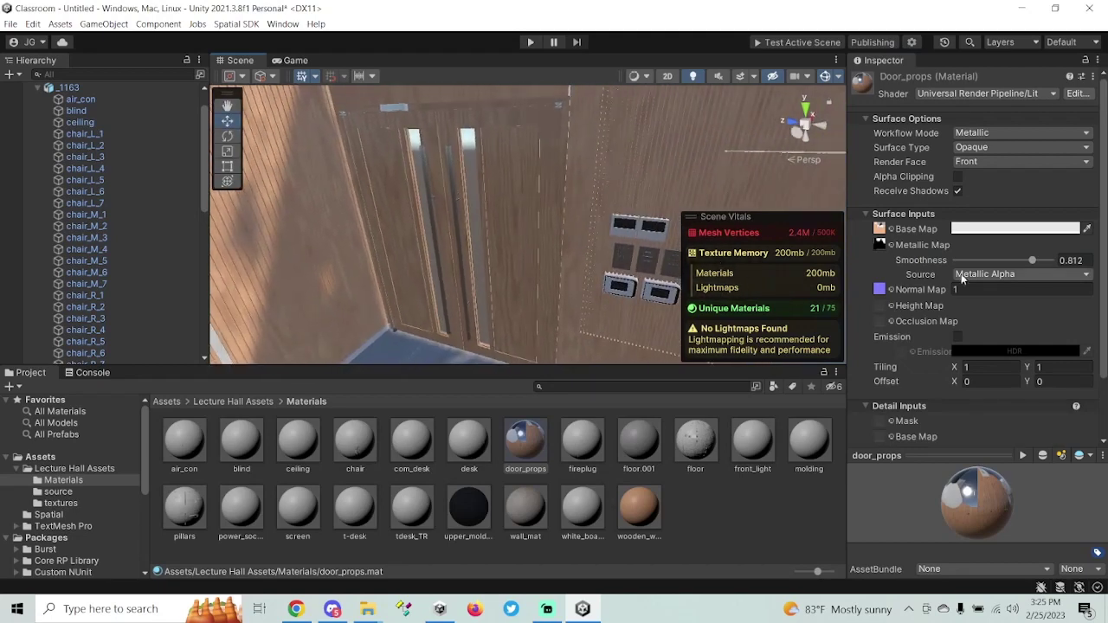
pyautogui.moveTo(1026, 262); pyautogui.dragTo(991, 260)
# Open the desk material and assign the desk's base color texture as its base map
pyautogui.click(476, 448)
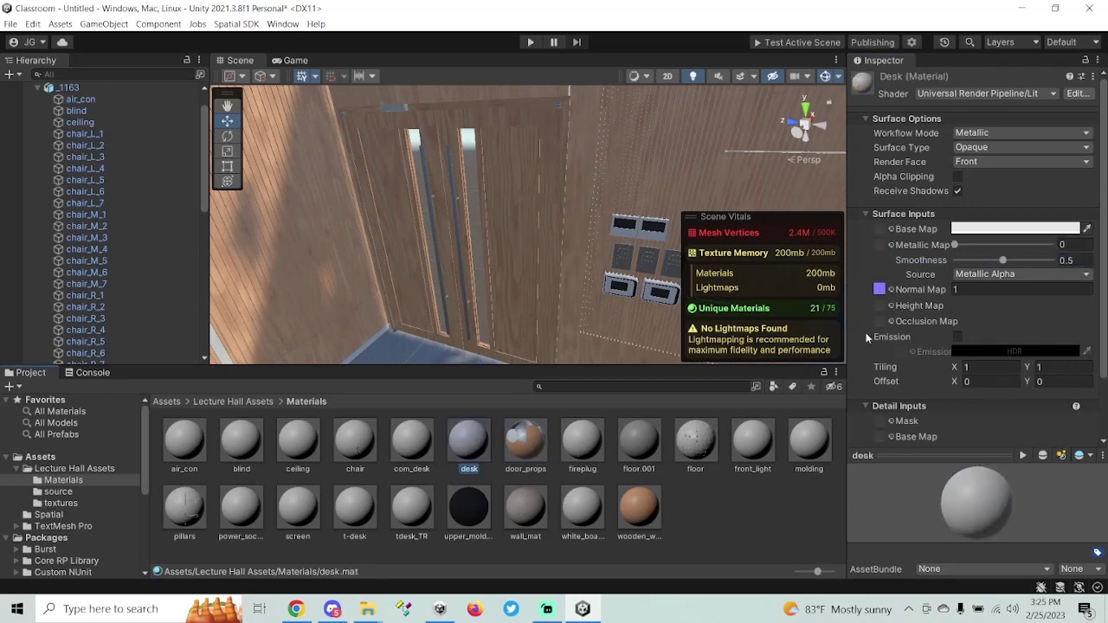
pyautogui.click(889, 229)
pyautogui.write('desk')
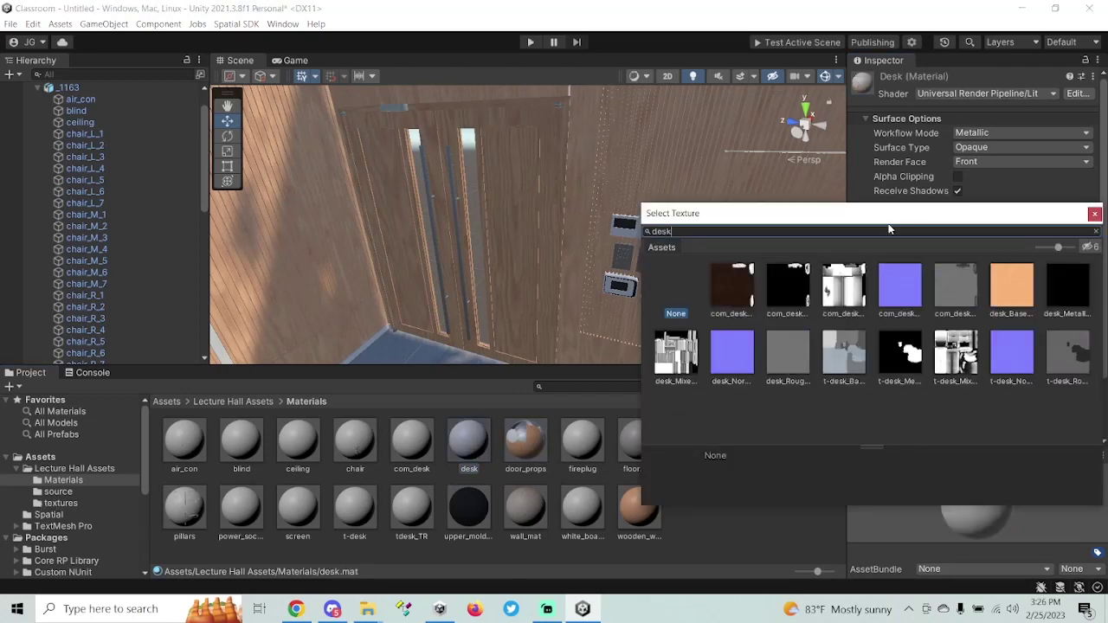
pyautogui.click(1022, 294)
pyautogui.click(1095, 213)
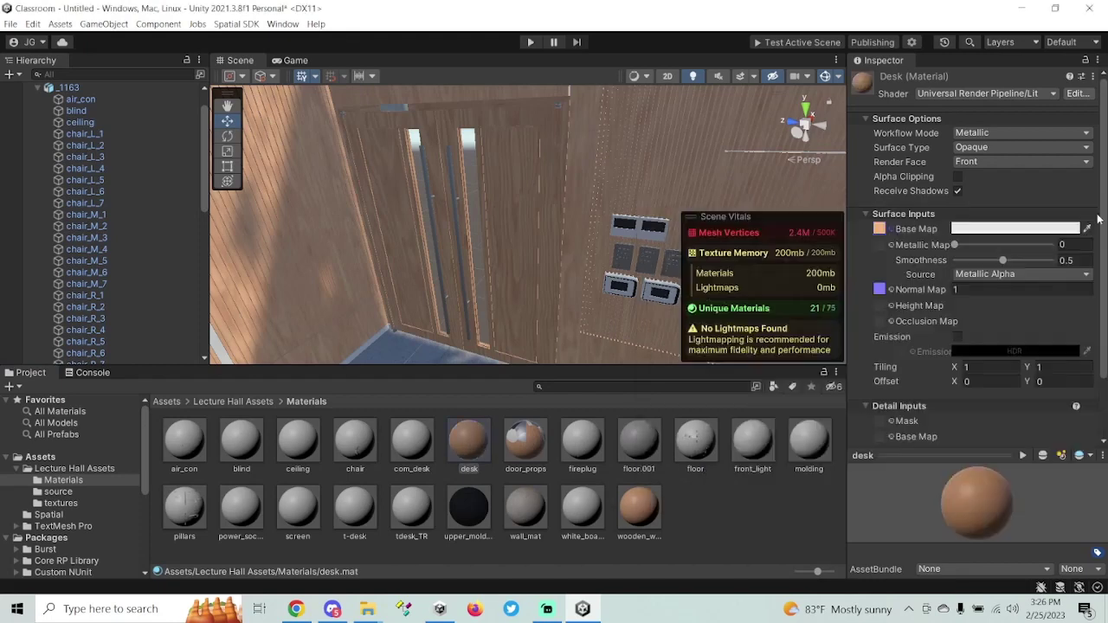
# Assign desk_Metallic as the desk material's metallic map and set its smoothness to 0.102
pyautogui.click(892, 246)
pyautogui.write('dd')
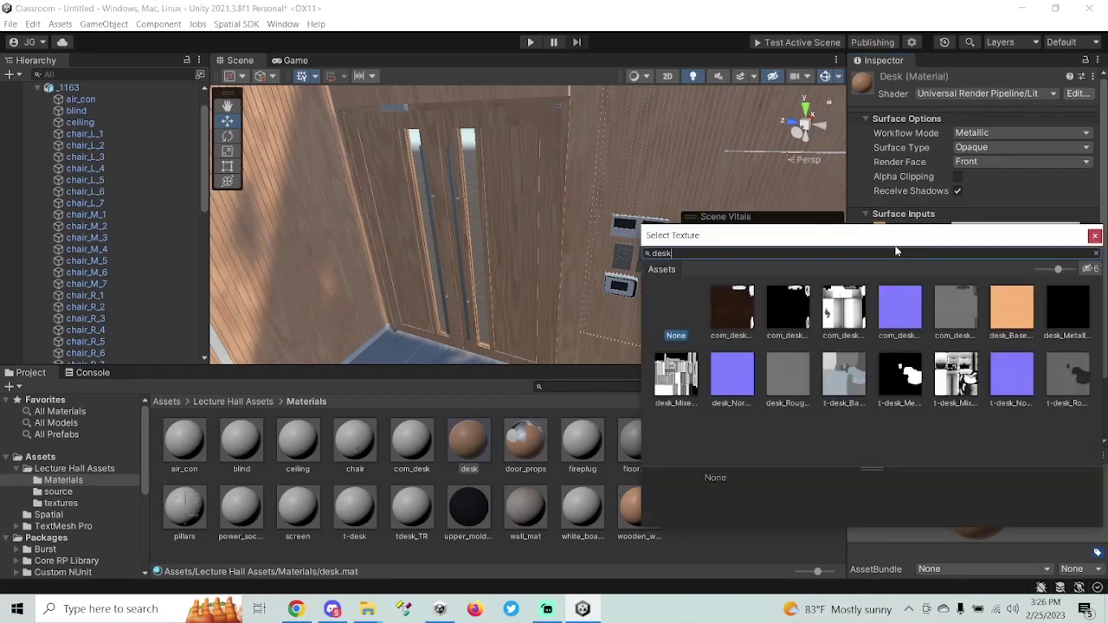
pyautogui.click(1066, 310)
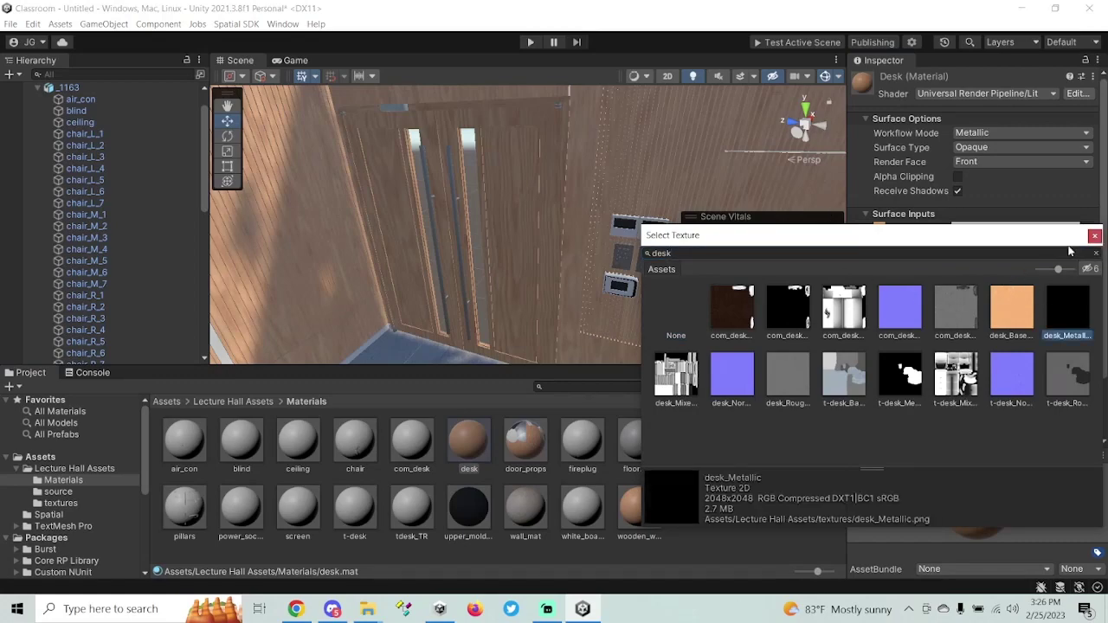
pyautogui.click(1094, 235)
pyautogui.moveTo(1004, 265); pyautogui.dragTo(966, 260)
# Select the ceiling object in the lecture hall and assign ceiling_Base_color as its material's base map
pyautogui.moveTo(680, 195); pyautogui.dragTo(524, 221, button='right')
pyautogui.moveTo(547, 258); pyautogui.dragTo(607, 225, button='right')
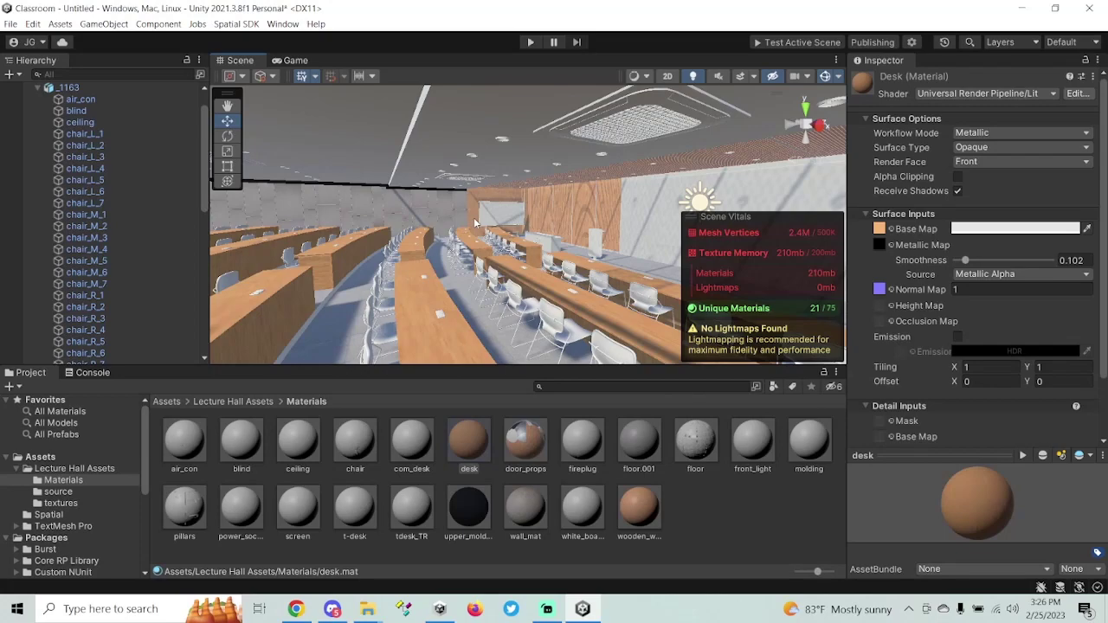
pyautogui.scroll(3, 474, 223)
pyautogui.moveTo(474, 223); pyautogui.dragTo(536, 179, button='right')
pyautogui.click(536, 178)
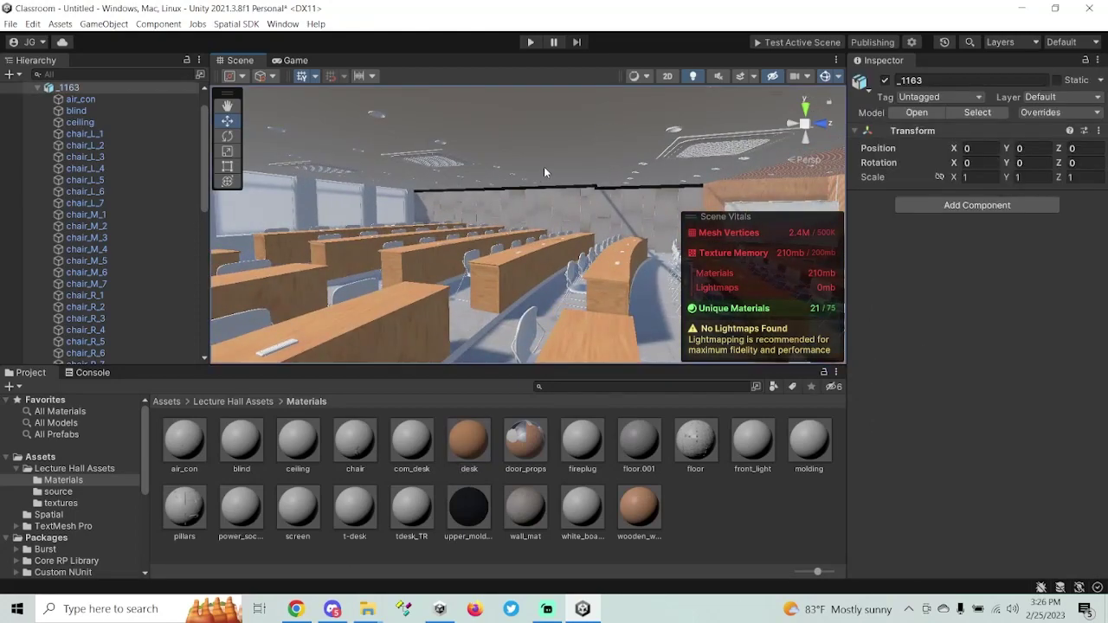
pyautogui.click(544, 166)
pyautogui.scroll(-5, 880, 423)
pyautogui.click(892, 379)
pyautogui.write('ceiling')
pyautogui.doubleClick(731, 369)
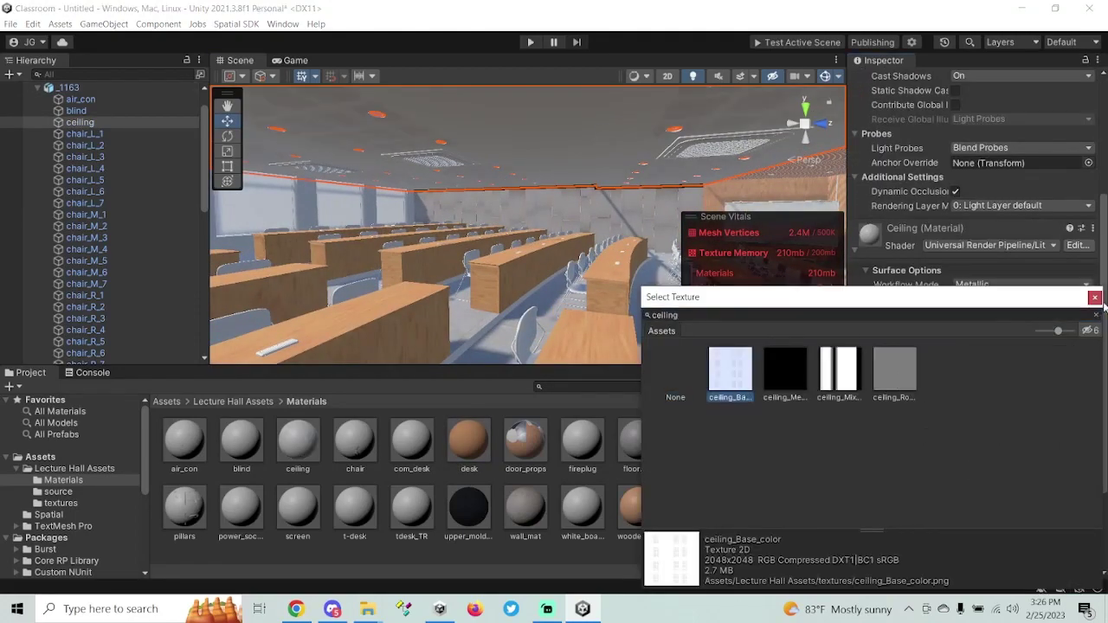
# Assign the ceiling's metallic texture as the ceiling material's metallic map and set its smoothness to 0.177
pyautogui.click(891, 440)
pyautogui.write('ceiling')
pyautogui.click(1094, 297)
pyautogui.click(892, 396)
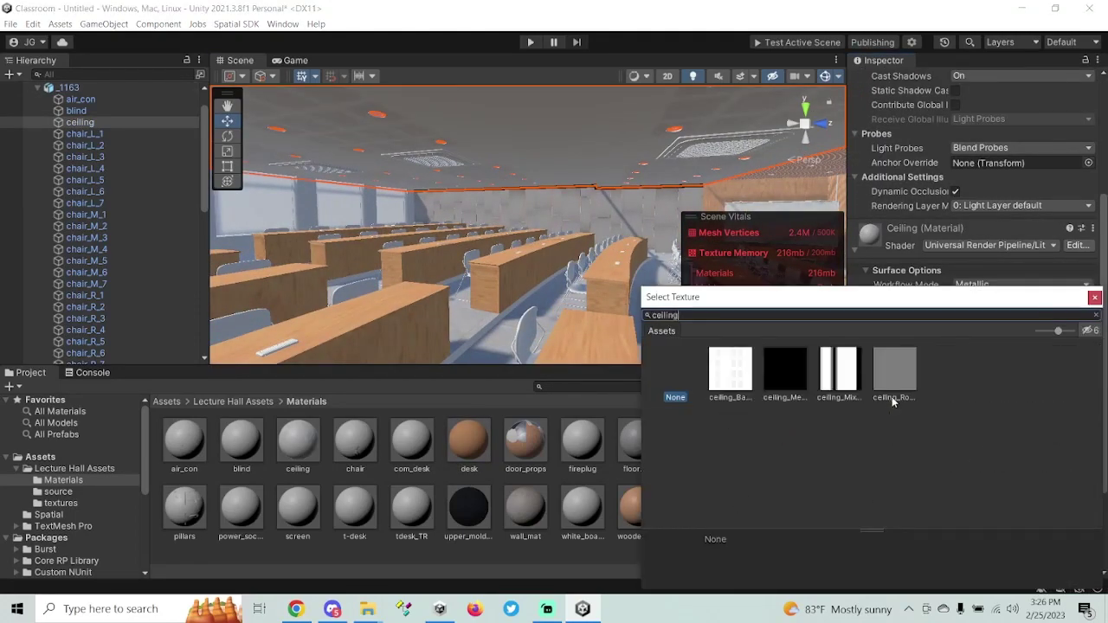
pyautogui.doubleClick(891, 391)
pyautogui.moveTo(968, 412); pyautogui.dragTo(974, 416)
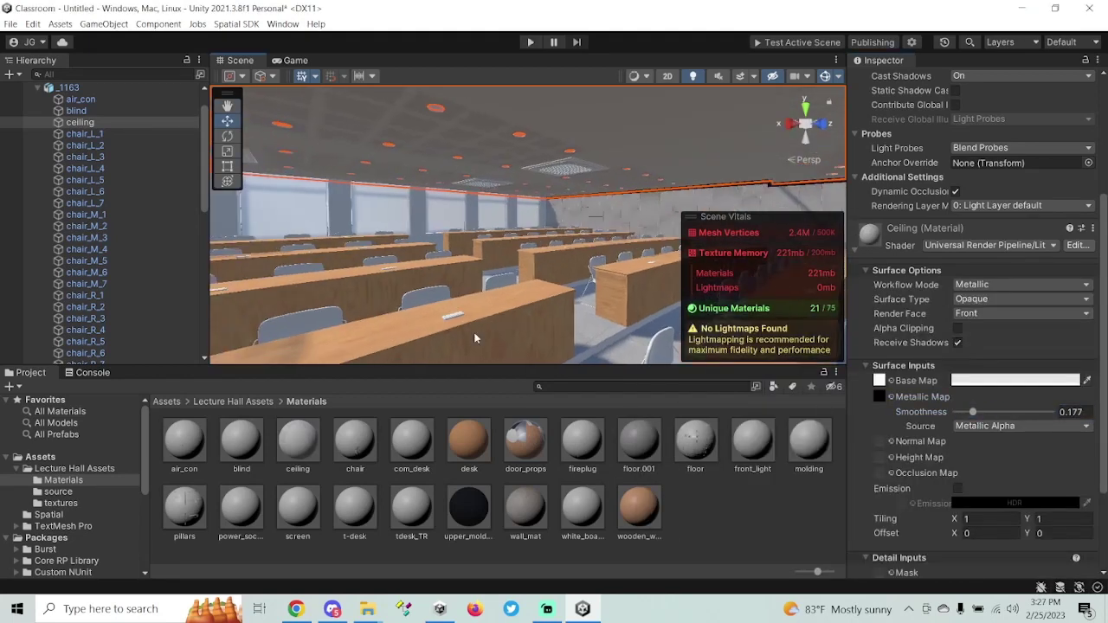
# Open the air_con material and assign the air conditioner's base color texture as its base map
pyautogui.click(185, 441)
pyautogui.click(890, 157)
pyautogui.click(729, 217)
pyautogui.click(1093, 145)
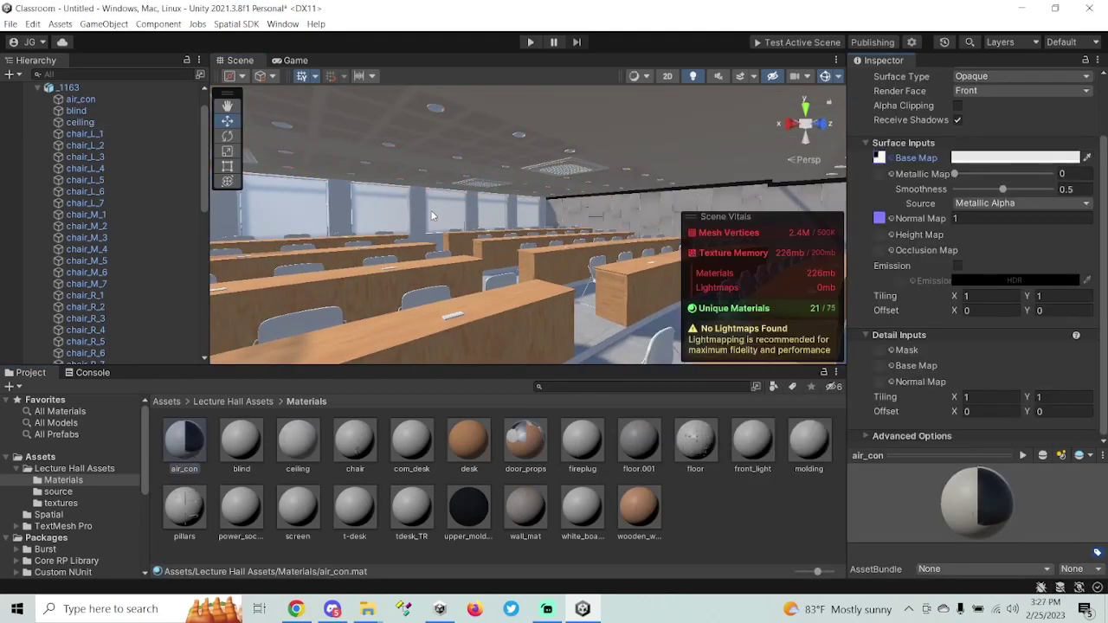
# Open the blind material and assign the blind's base color texture as its base map
pyautogui.click(240, 441)
pyautogui.click(891, 157)
pyautogui.write('blind')
pyautogui.doubleClick(729, 220)
# Assign the chair's base color texture as the chair material's base map and its metallic texture as the metallic map
pyautogui.click(298, 441)
pyautogui.click(354, 441)
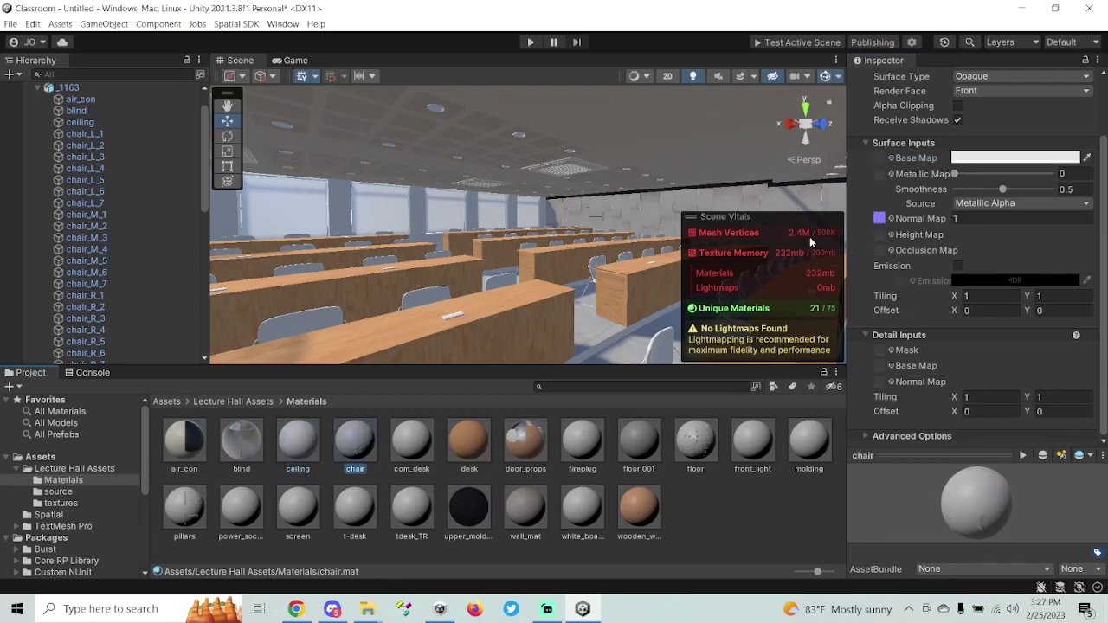
pyautogui.click(890, 158)
pyautogui.write('chair')
pyautogui.click(732, 225)
pyautogui.click(1094, 151)
pyautogui.click(891, 174)
pyautogui.write('chair')
pyautogui.click(787, 239)
pyautogui.click(1096, 167)
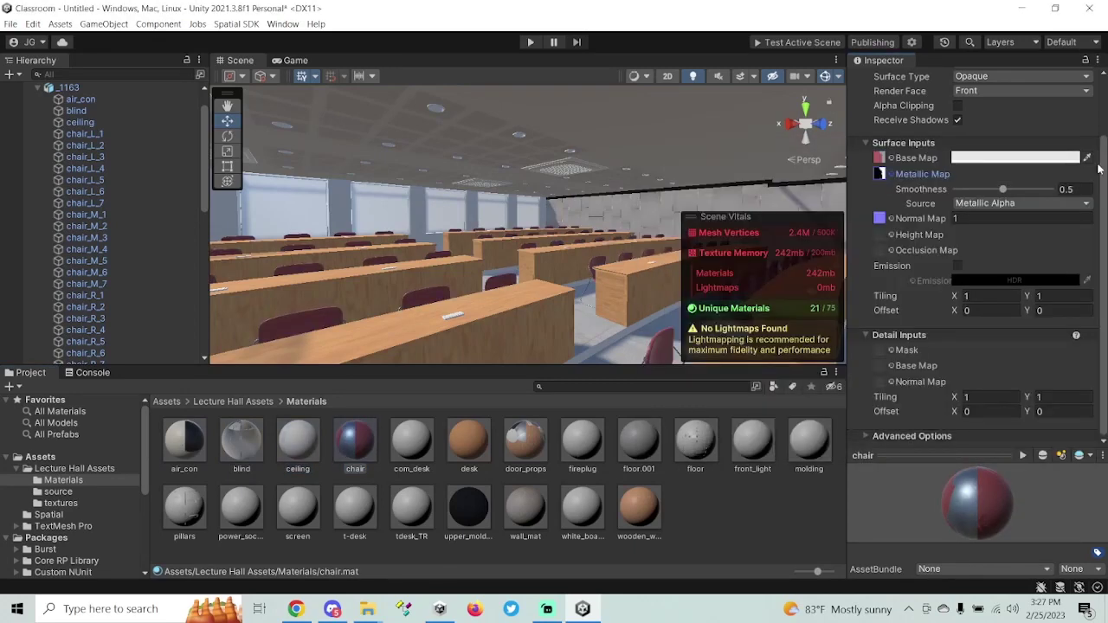
# Assign the fireplug base color and metallic textures to the fireplug material's base and metallic maps, and lower its smoothness
pyautogui.click(582, 441)
pyautogui.click(890, 158)
pyautogui.write('fire')
pyautogui.click(730, 223)
pyautogui.click(1093, 151)
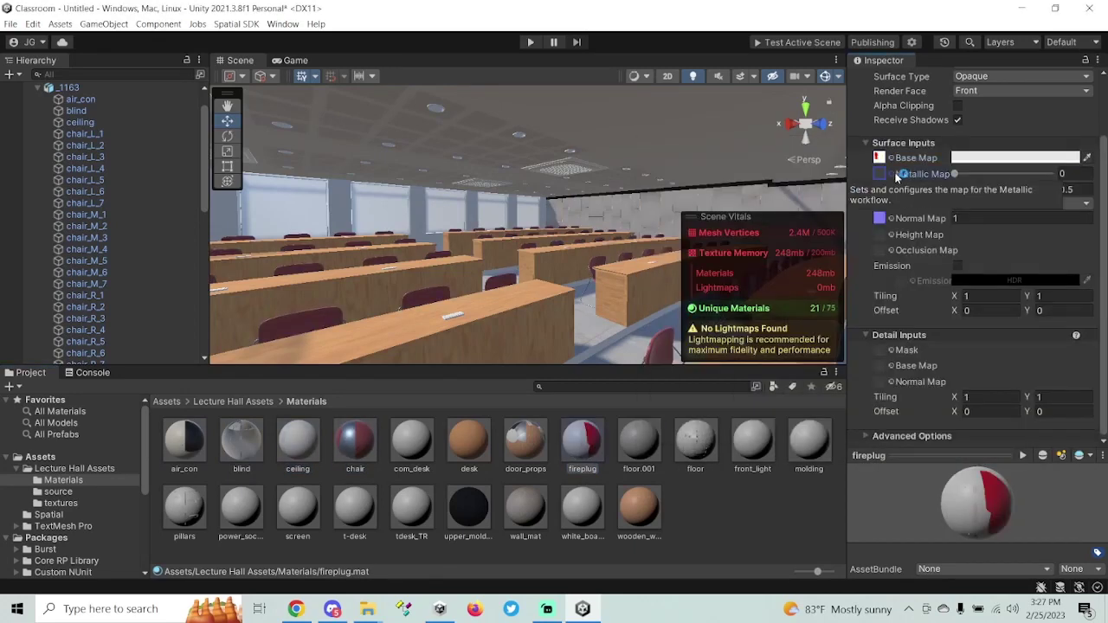
pyautogui.click(891, 174)
pyautogui.write('fire')
pyautogui.click(785, 239)
pyautogui.click(1094, 163)
pyautogui.click(968, 190)
# Open the floor material and assign the floor's base color texture as its base map
pyautogui.click(695, 441)
pyautogui.click(891, 158)
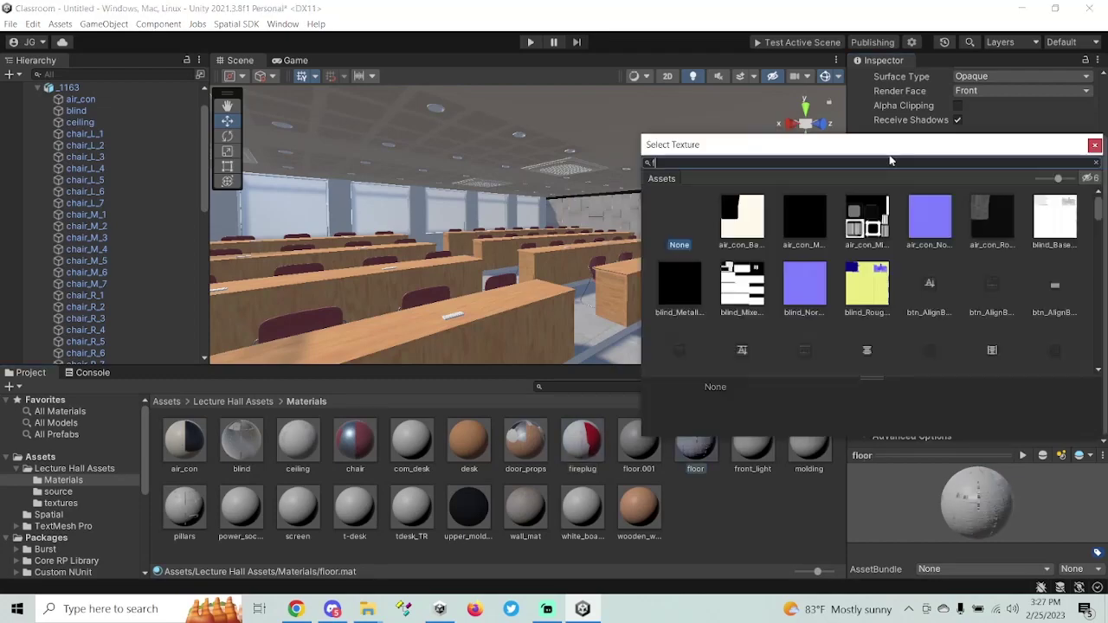
pyautogui.write('floor')
pyautogui.click(729, 220)
pyautogui.click(1095, 146)
# Assign the front_light base color and metallic textures to the front_light material's base and metallic maps, and lower its smoothness
pyautogui.click(752, 442)
pyautogui.click(891, 157)
pyautogui.write('front')
pyautogui.click(730, 220)
pyautogui.click(1095, 145)
pyautogui.click(890, 174)
pyautogui.write('front')
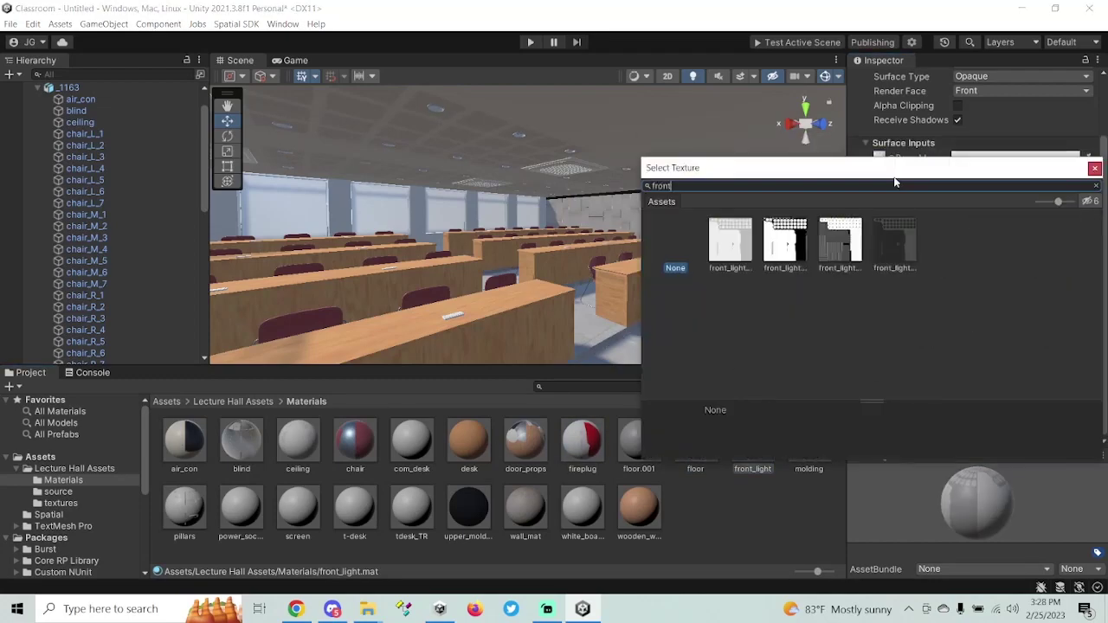
pyautogui.click(968, 190)
# Assign the molding base color and metallic textures to the molding material's base and metallic maps, and set its smoothness to 0.062
pyautogui.click(809, 441)
pyautogui.click(891, 157)
pyautogui.write('mold')
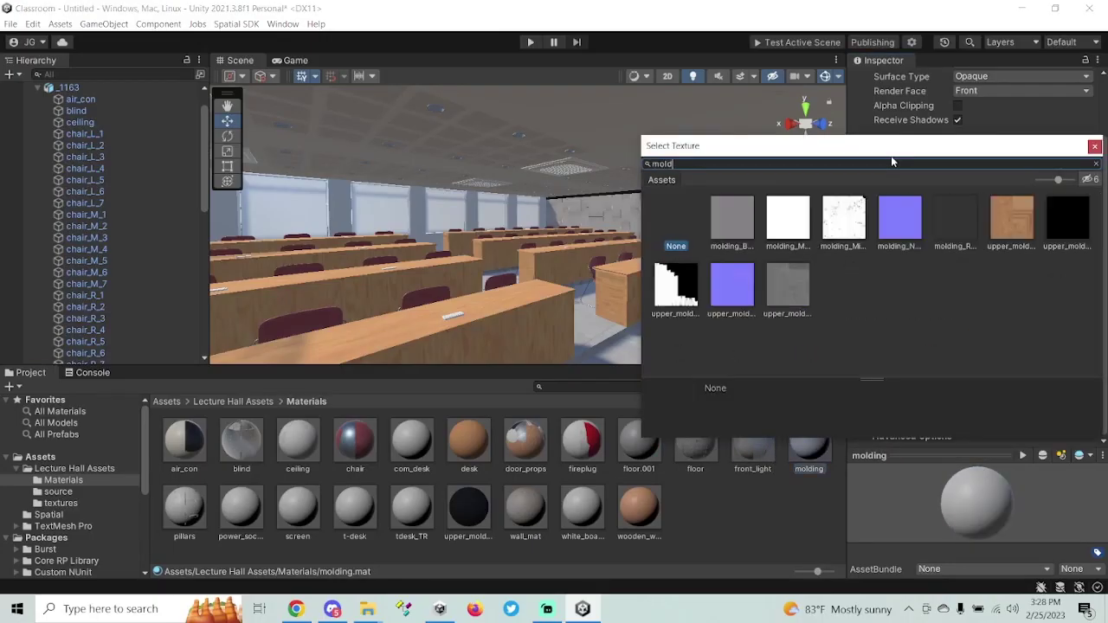
pyautogui.doubleClick(729, 222)
pyautogui.click(890, 174)
pyautogui.write('mold')
pyautogui.doubleClick(804, 221)
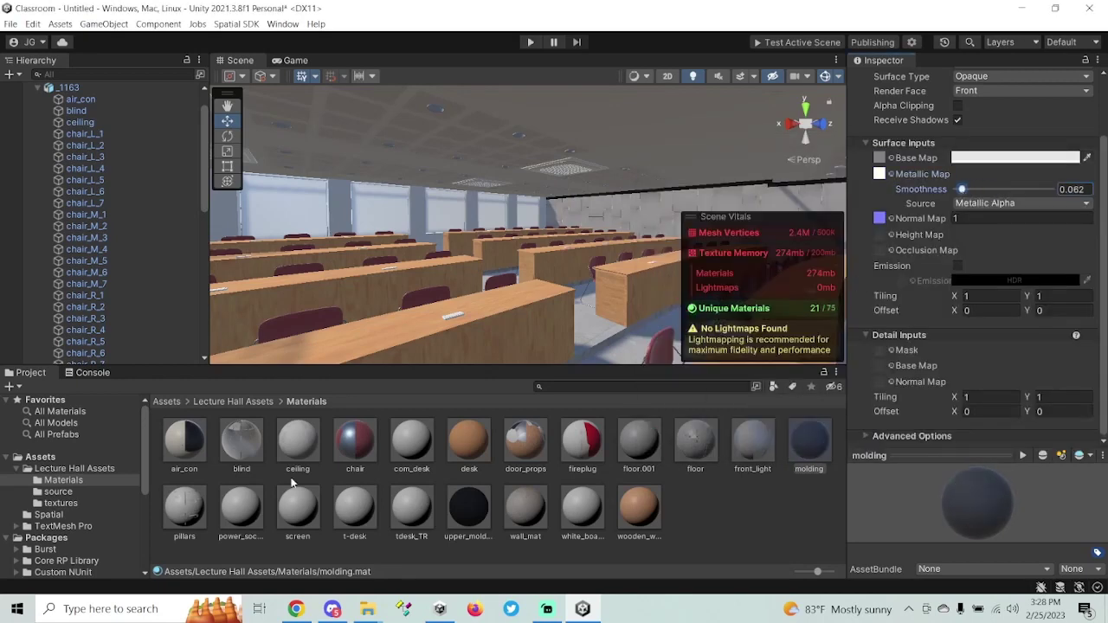
# Open the pillars material and assign the pillars' base color texture as its base map
pyautogui.click(184, 511)
pyautogui.click(890, 157)
pyautogui.write('pill')
pyautogui.click(730, 221)
pyautogui.click(1094, 147)
# Open the power_socket material and assign the power socket's base color texture as its base map
pyautogui.click(241, 511)
pyautogui.click(890, 157)
pyautogui.write('power')
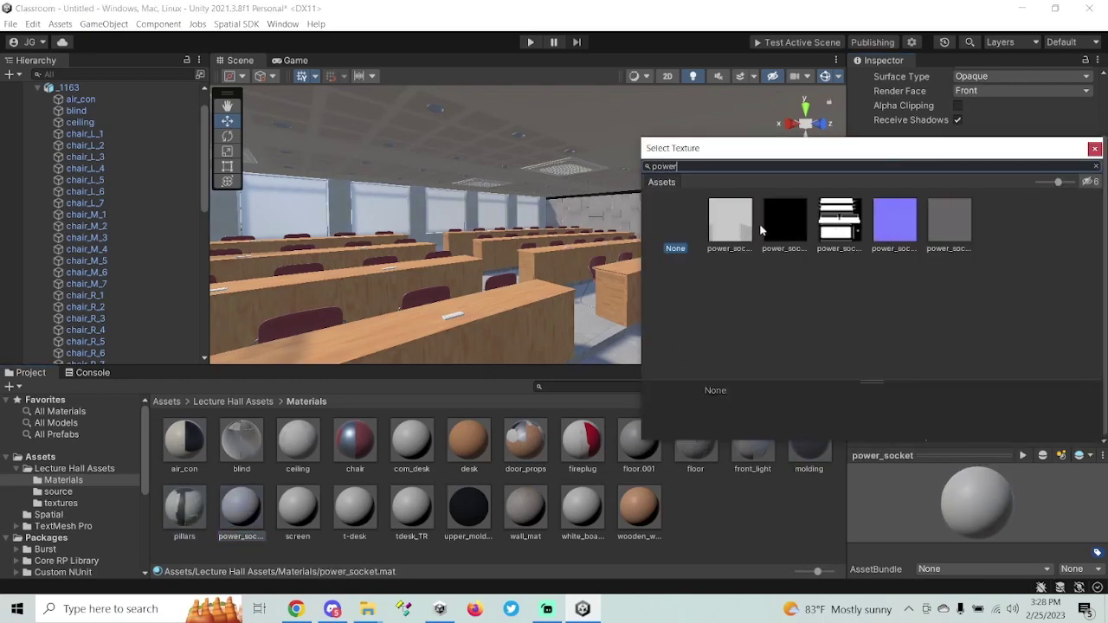
pyautogui.doubleClick(739, 222)
# Assign the screen's base color texture as the screen material's base map and its metallic texture as the metallic map
pyautogui.click(297, 511)
pyautogui.click(891, 229)
pyautogui.write('scre')
pyautogui.click(730, 289)
pyautogui.click(1093, 213)
pyautogui.click(891, 244)
pyautogui.write('scre')
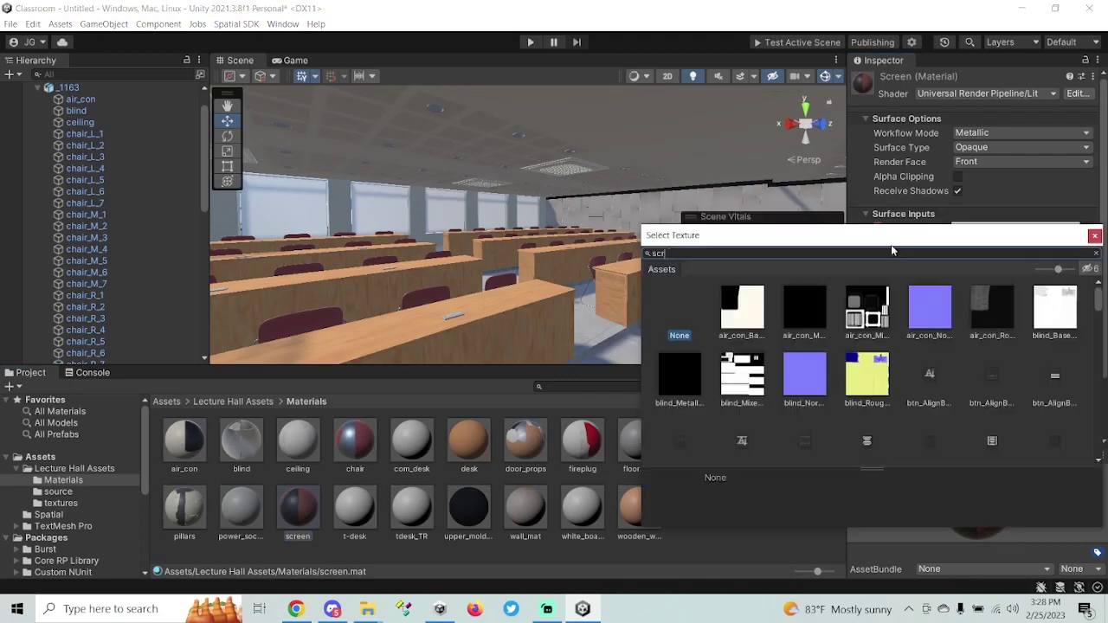
pyautogui.click(786, 311)
# Assign the t-desk base color and metallic textures to the t-desk material's base and metallic maps
pyautogui.click(354, 511)
pyautogui.click(891, 229)
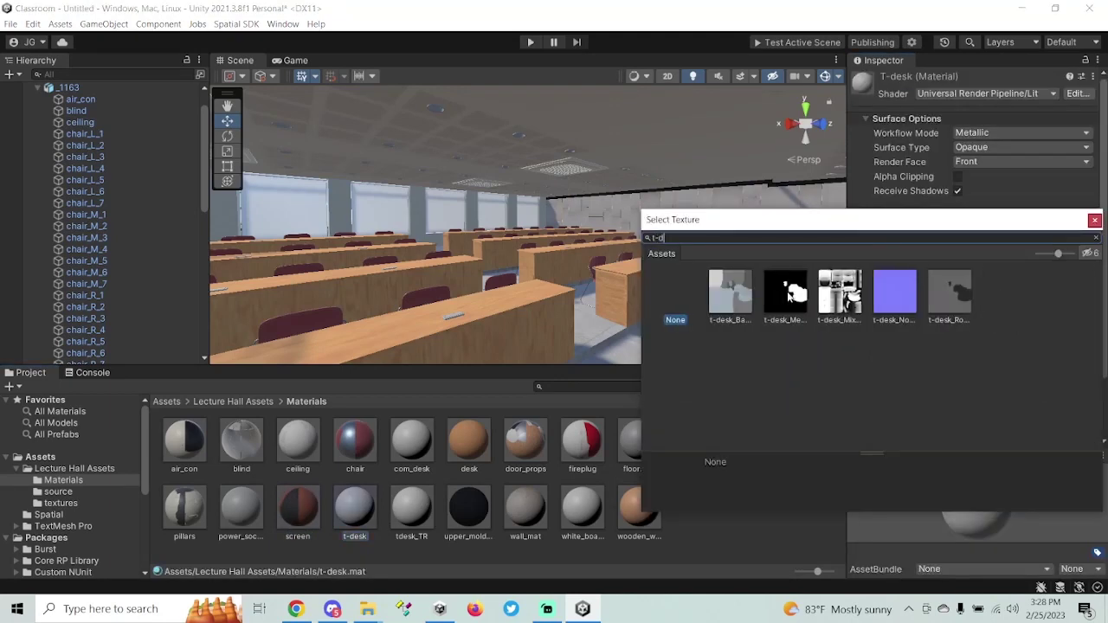
pyautogui.write('t-d')
pyautogui.click(791, 311)
pyautogui.click(1093, 236)
# Assign the t-desk mixed texture as the t-desk material's occlusion map
pyautogui.click(890, 319)
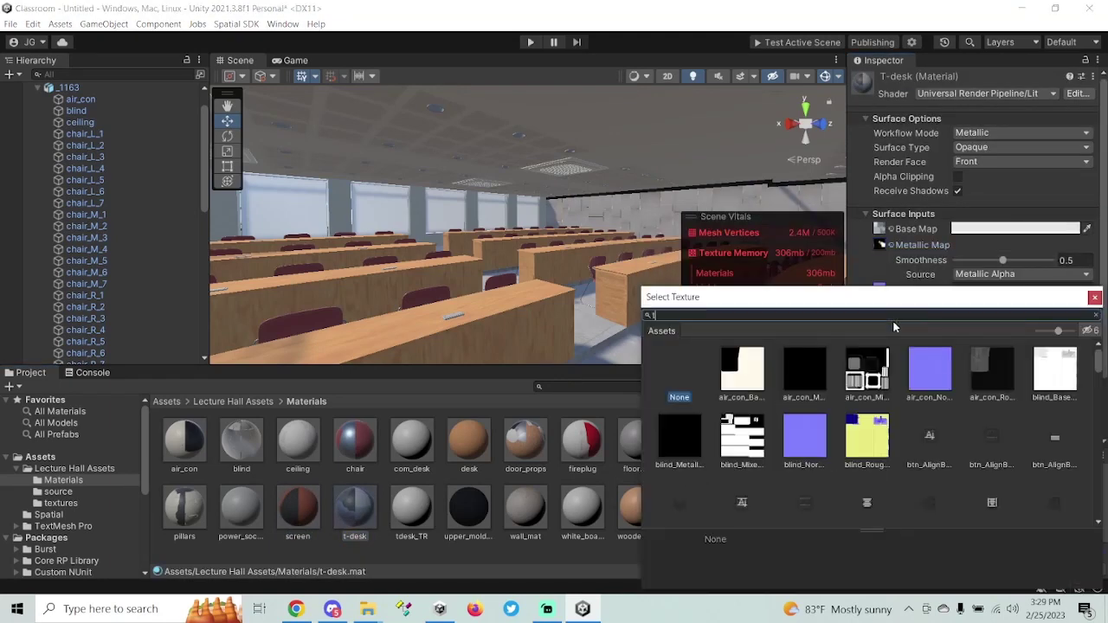
pyautogui.write('t-d')
pyautogui.click(853, 372)
pyautogui.click(950, 372)
pyautogui.click(844, 372)
pyautogui.click(1093, 297)
# Assign the t-desk roughness texture as the t-desk material's height map
pyautogui.click(891, 302)
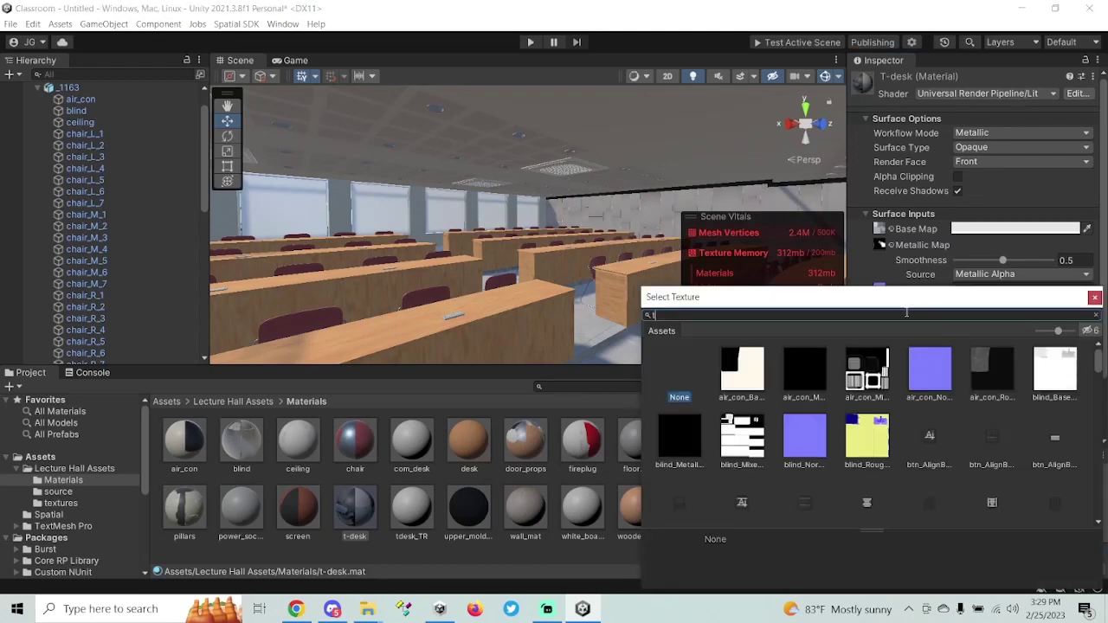
pyautogui.write('t-d')
pyautogui.click(950, 372)
pyautogui.click(1094, 297)
# Open the white_board material and assign the whiteboard's base color texture as its base map
pyautogui.moveTo(605, 285); pyautogui.dragTo(406, 294, button='right')
pyautogui.click(519, 511)
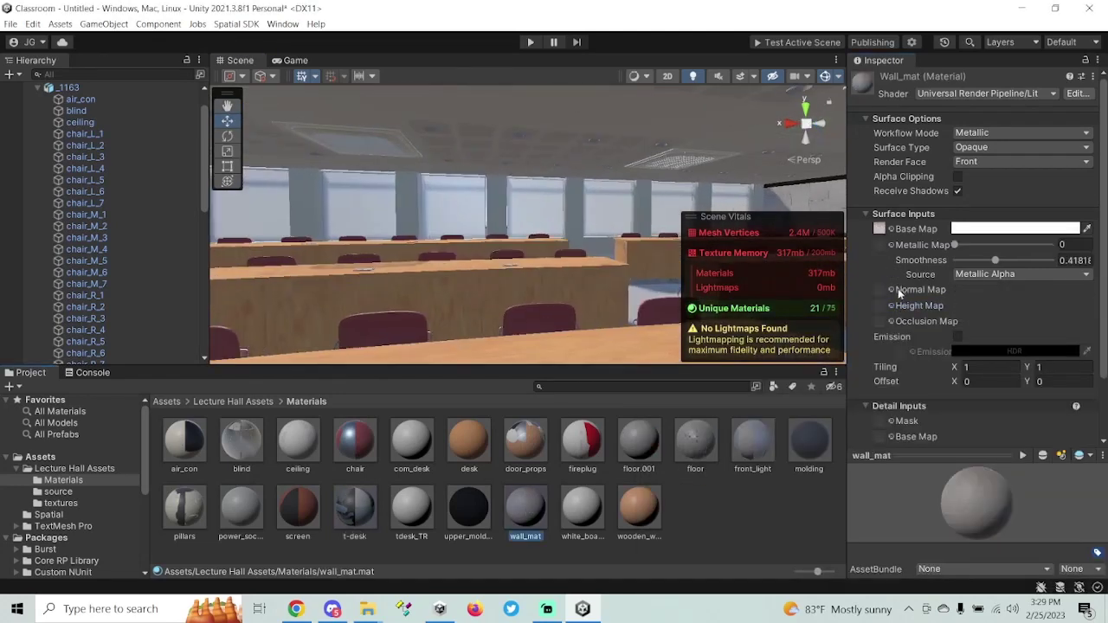
pyautogui.click(581, 510)
pyautogui.click(890, 229)
pyautogui.write('whit')
pyautogui.click(742, 294)
pyautogui.click(1094, 219)
# Assign the whiteboard's metallic texture as the white_board material's metallic map and set its smoothness to 0.936
pyautogui.click(890, 245)
pyautogui.write('whit')
pyautogui.click(804, 308)
pyautogui.click(1094, 234)
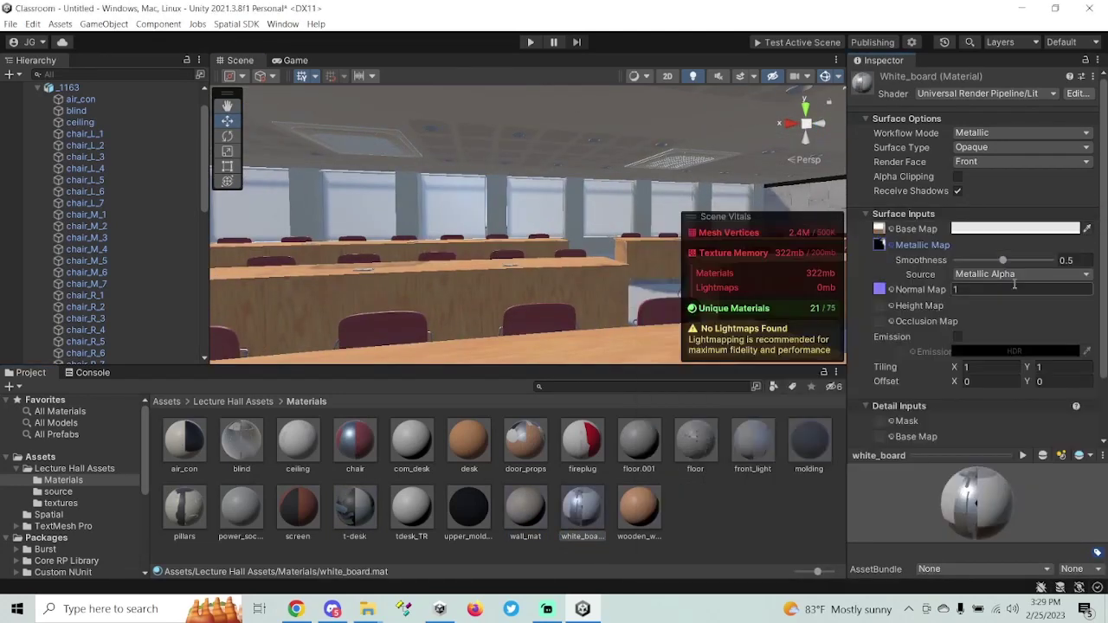
pyautogui.moveTo(1002, 260); pyautogui.dragTo(1047, 263)
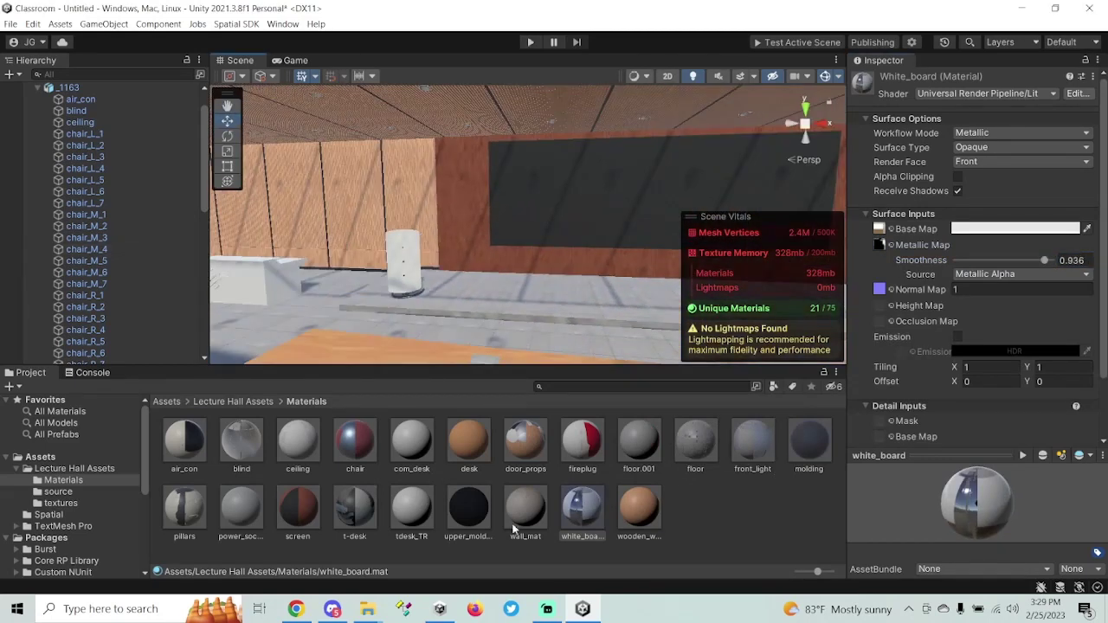
# Try to assign a t-desk texture as the tdesk_TR material's base map
pyautogui.click(638, 511)
pyautogui.click(411, 511)
pyautogui.click(890, 230)
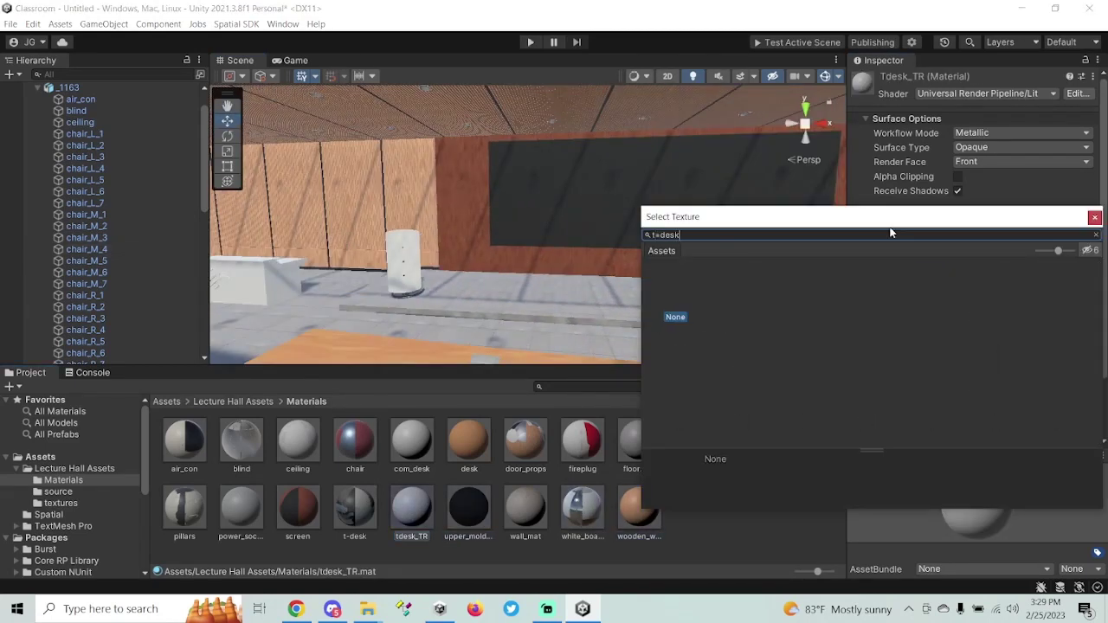
pyautogui.write('t-desk')
pyautogui.doubleClick(839, 294)
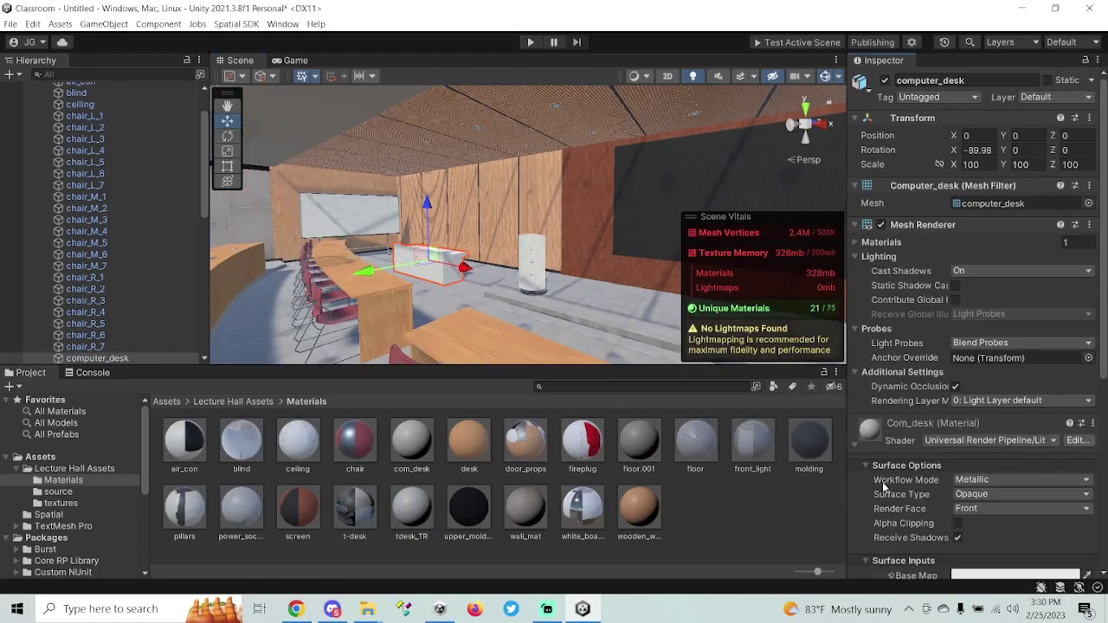
# Assign com_desk_Base_color as the base map of the computer desk's material
pyautogui.write('com')
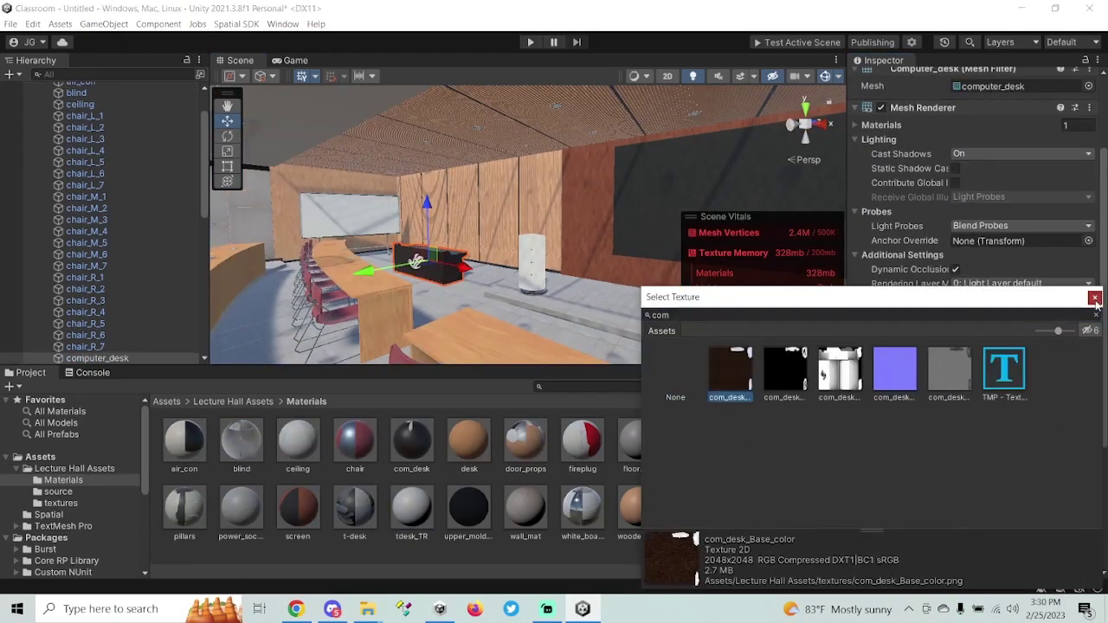
pyautogui.press('Escape')
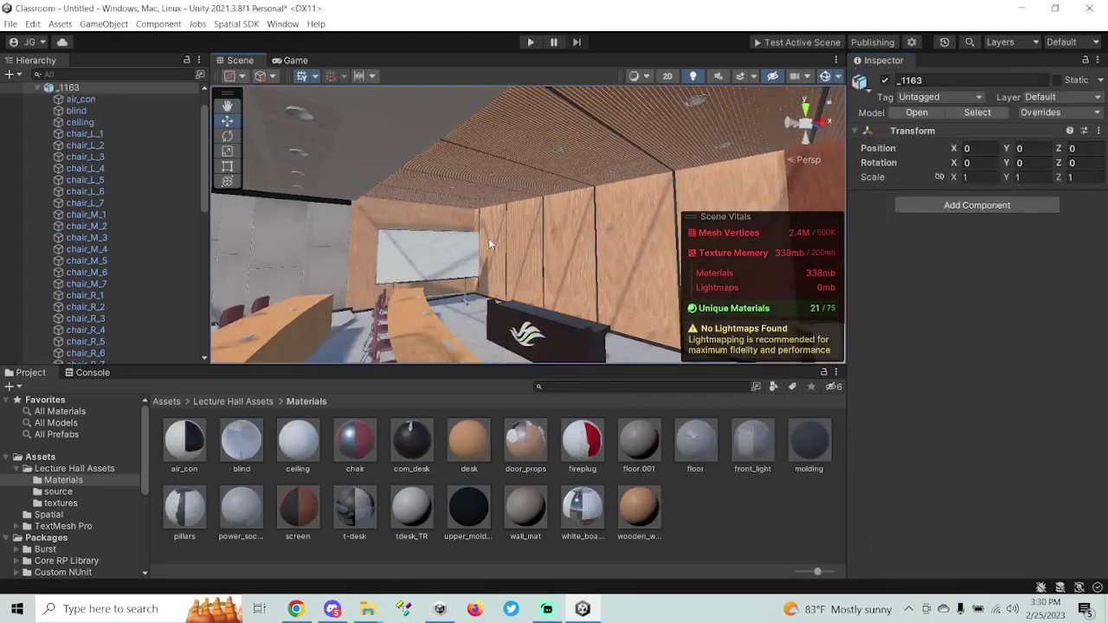
# Find the scene object that uses the tdesk_TR material and select it
pyautogui.moveTo(488, 238); pyautogui.dragTo(525, 457, button='right')
pyautogui.rightClick(417, 507)
pyautogui.click(486, 332)
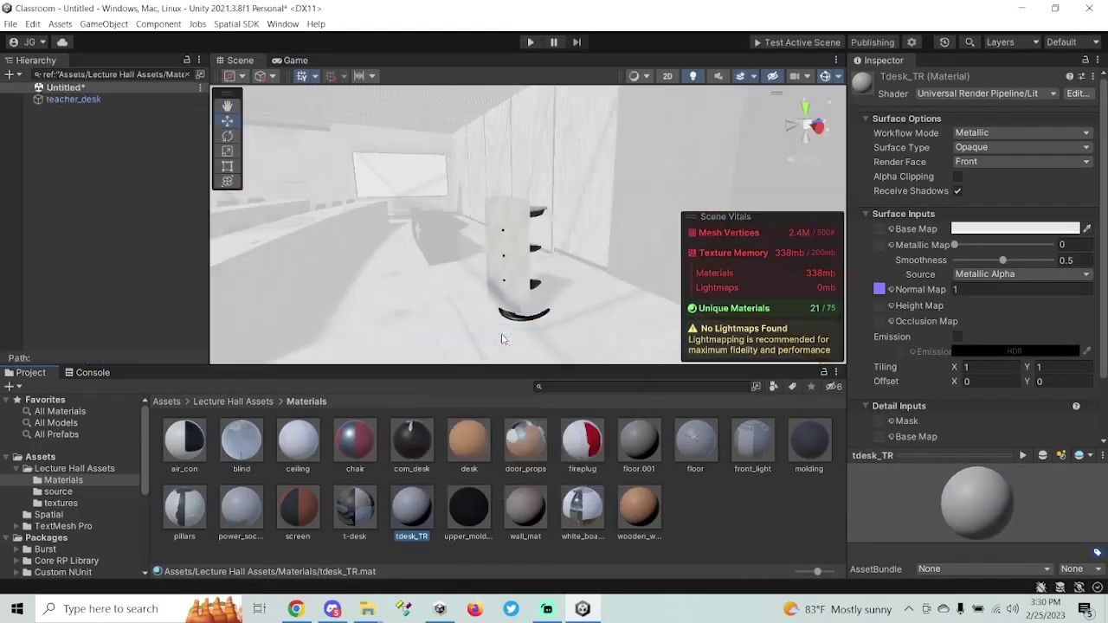
pyautogui.click(73, 98)
# Assign the t-desk base color texture as the tdesk_TR material's base map
pyautogui.click(411, 510)
pyautogui.click(892, 229)
pyautogui.write('desk')
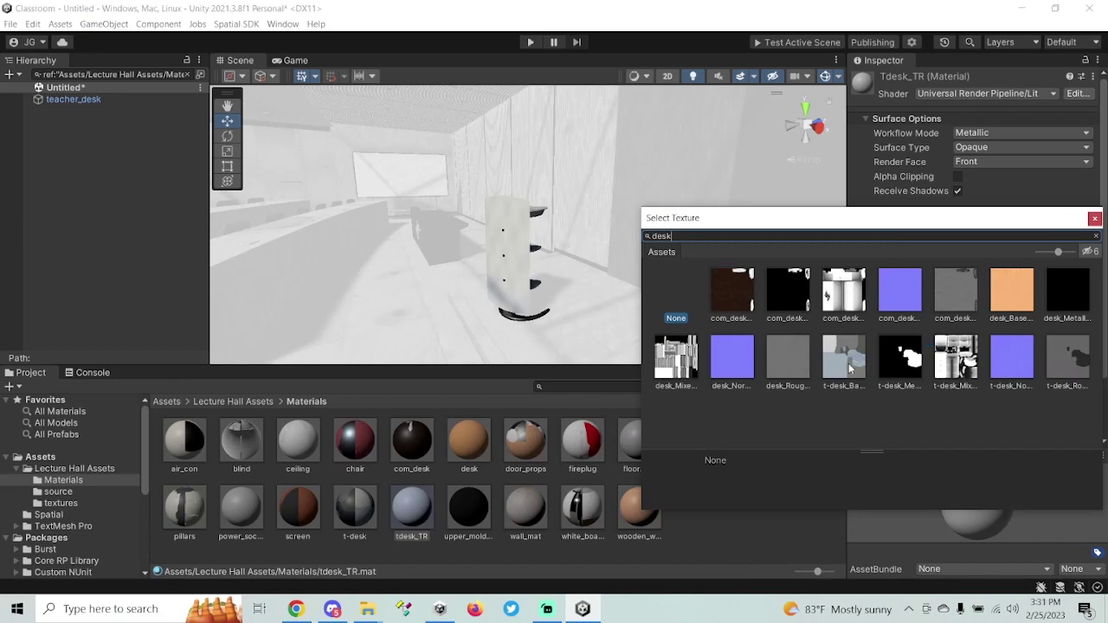
pyautogui.doubleClick(846, 363)
pyautogui.click(892, 228)
pyautogui.write('t-d')
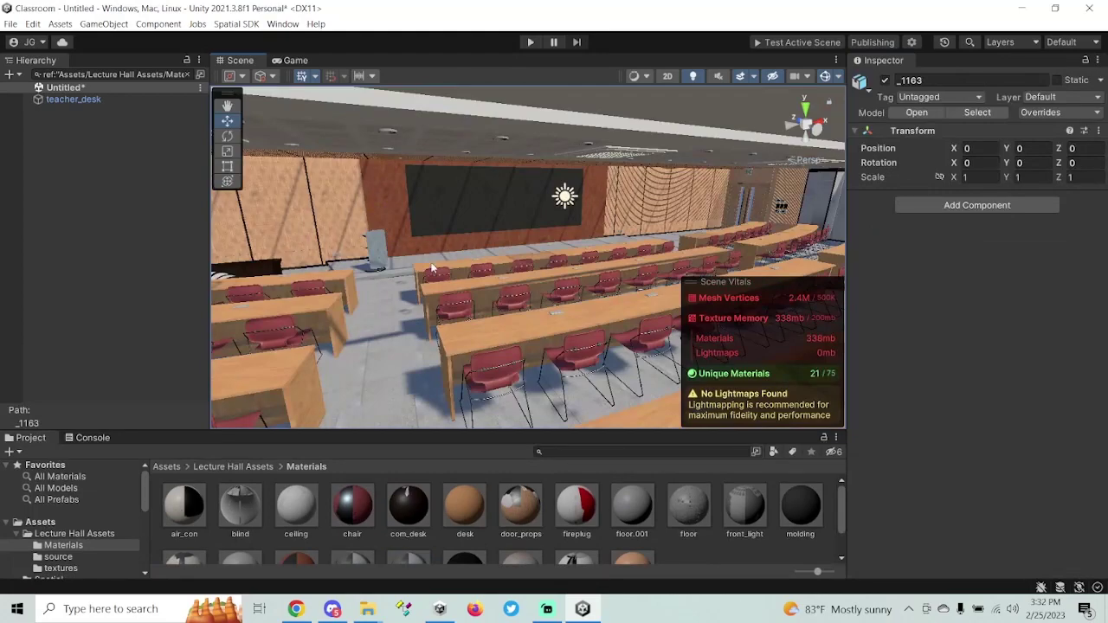
pyautogui.moveTo(397, 271); pyautogui.dragTo(441, 272, button='right')
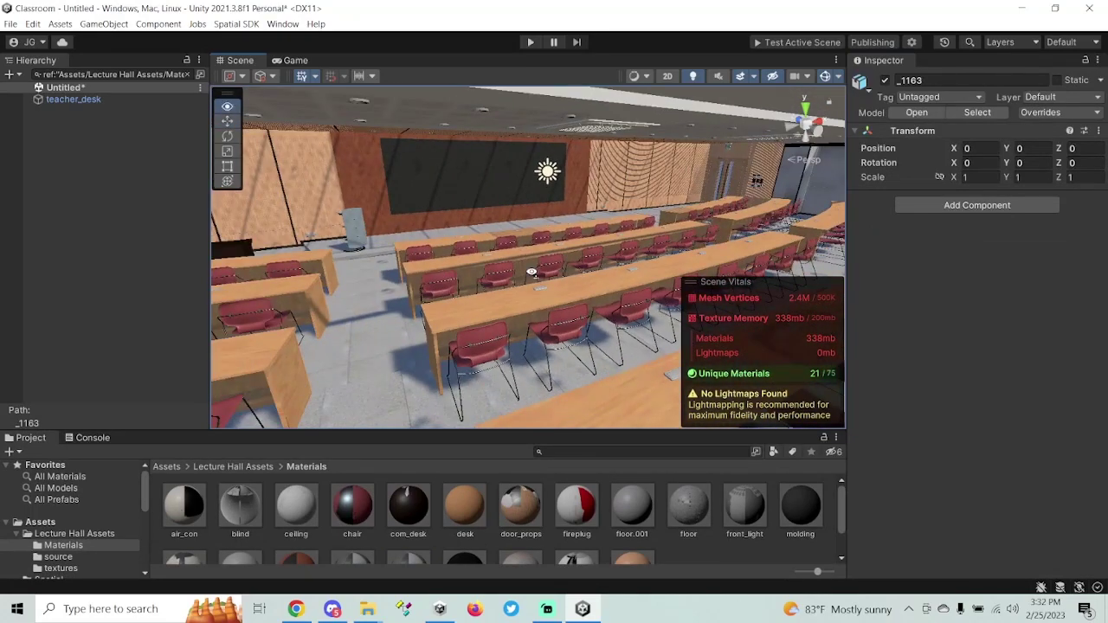
pyautogui.moveTo(532, 271); pyautogui.dragTo(468, 270, button='right')
pyautogui.press('Right')
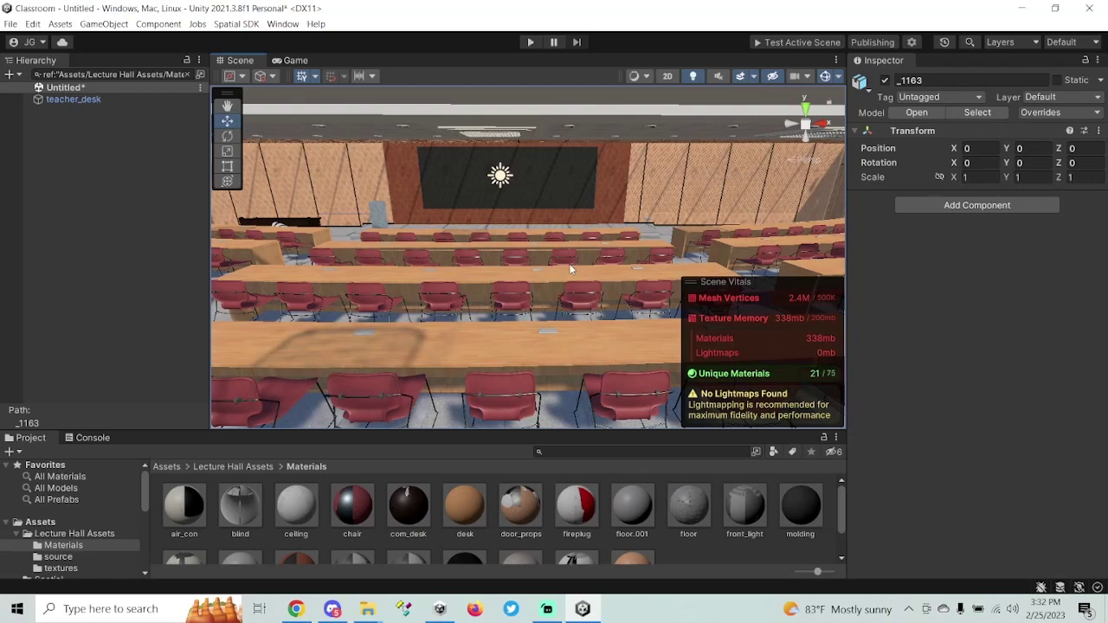
pyautogui.moveTo(561, 300); pyautogui.dragTo(238, 183, button='right')
pyautogui.scroll(-4, 390, 300)
pyautogui.press('w')
# Start a Spatial sandbox test of the active scene and create a folder named Scenes in Assets for saving it
pyautogui.click(792, 43)
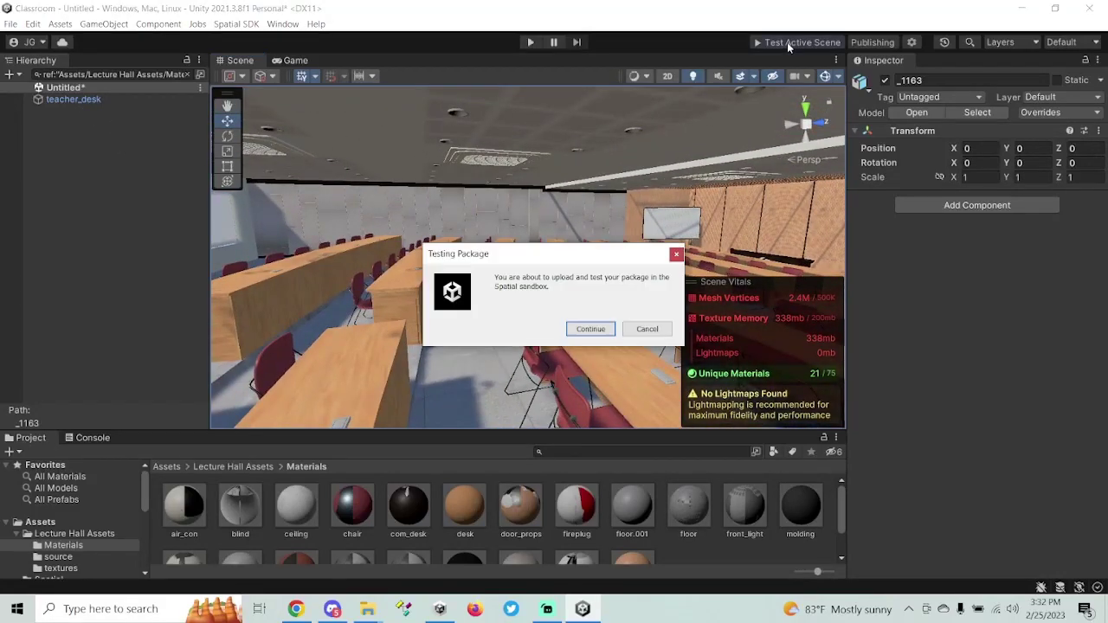
pyautogui.click(592, 329)
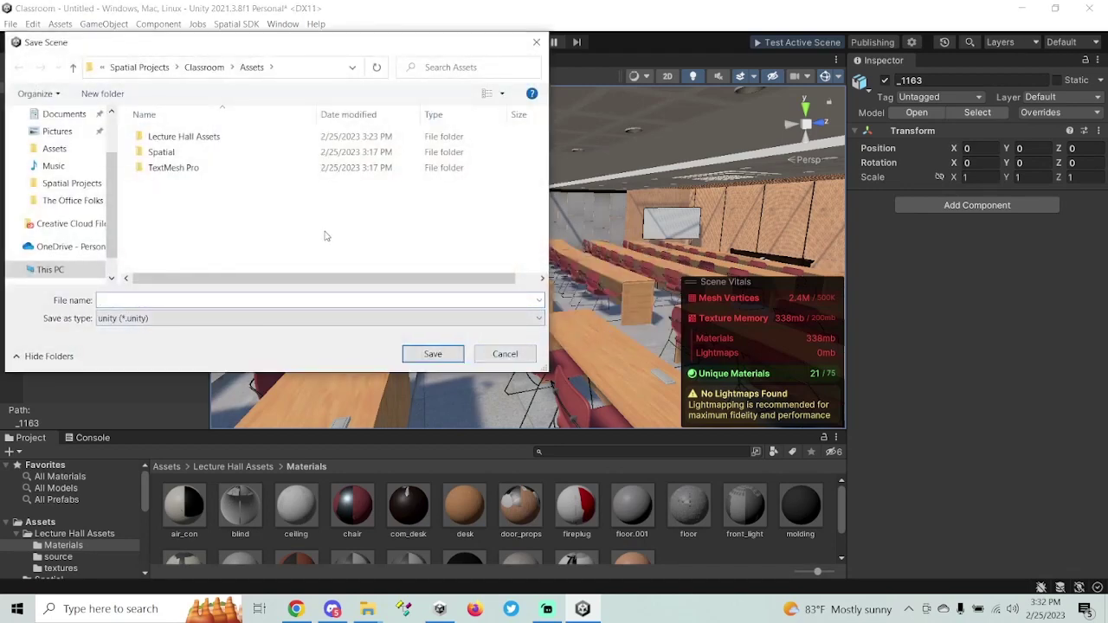
pyautogui.rightClick(243, 231)
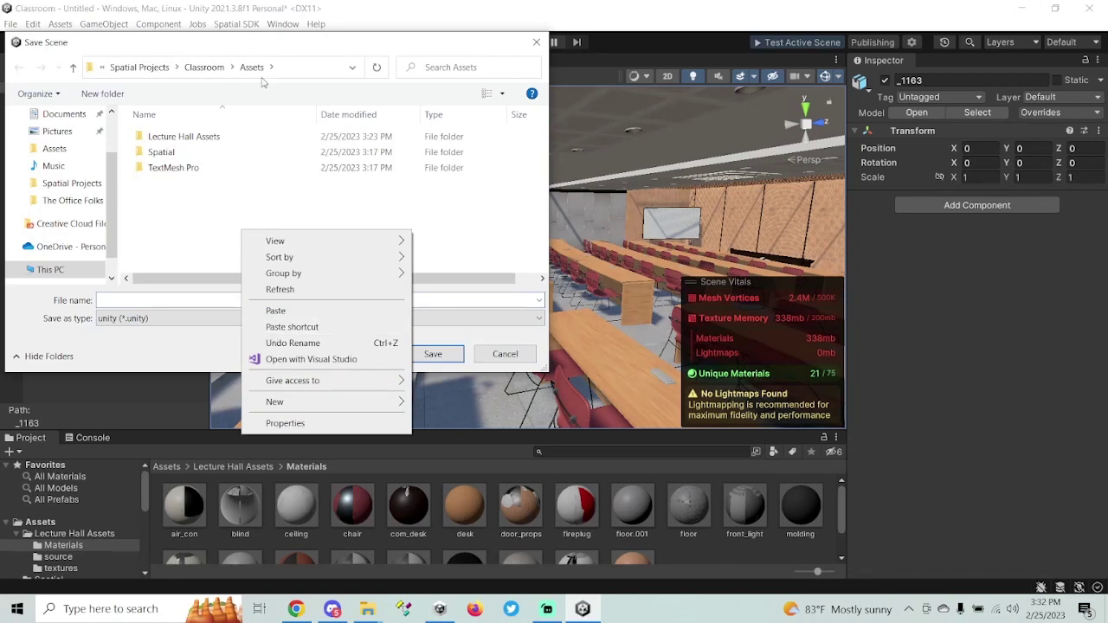
pyautogui.moveTo(306, 400)
pyautogui.click(457, 403)
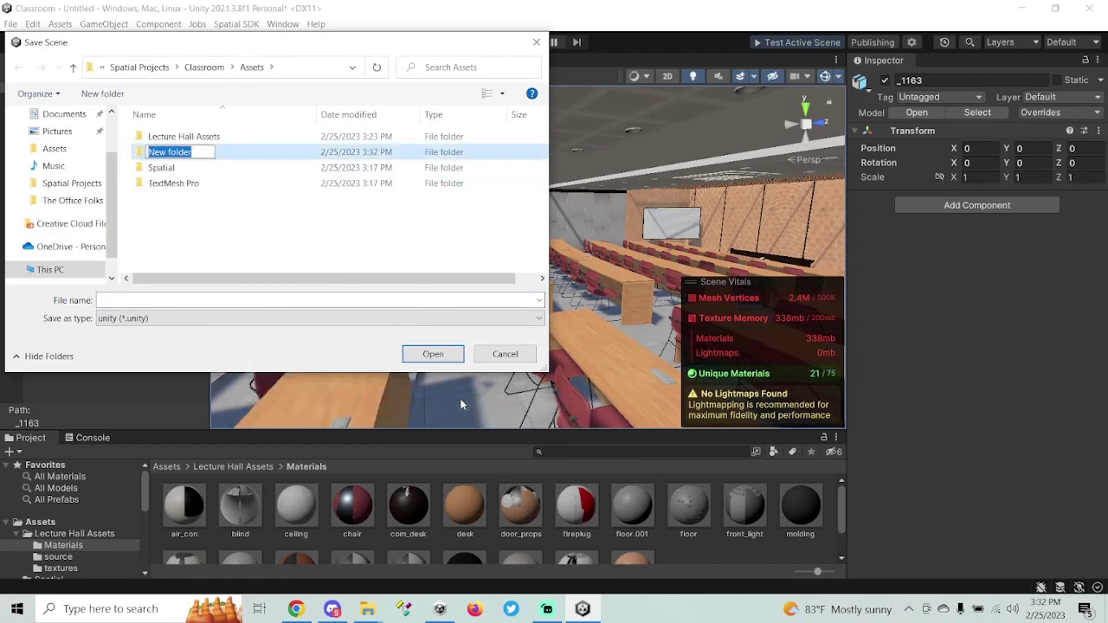
pyautogui.write('Scenes')
pyautogui.press('Return')
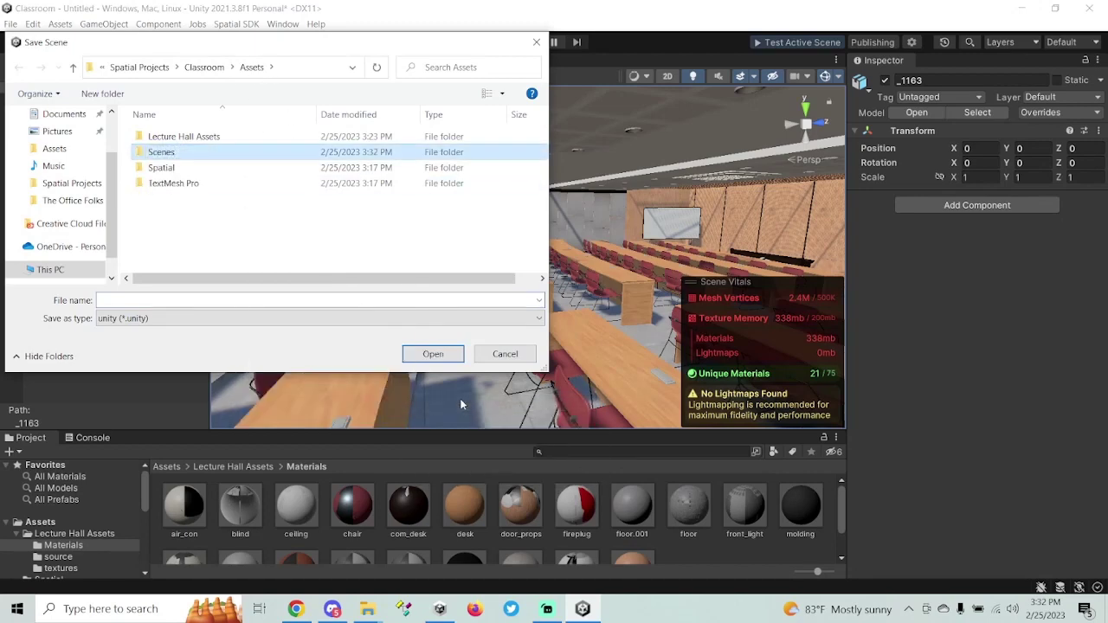
# Save the scene as Classroom in the Scenes folder
pyautogui.press('Return')
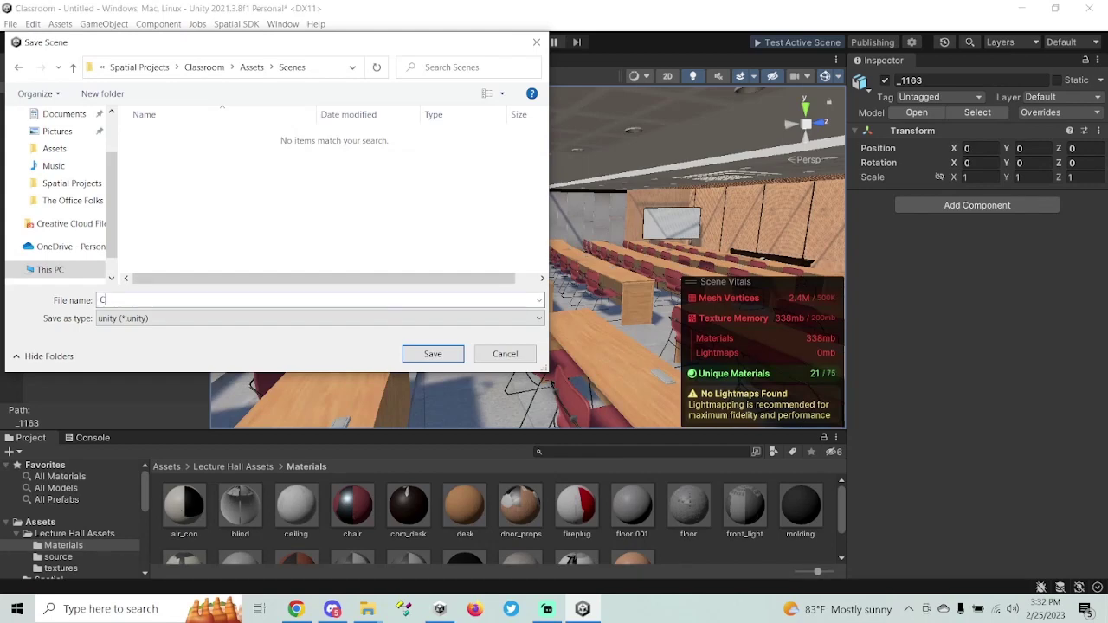
pyautogui.write('Classroom')
pyautogui.press('Return')
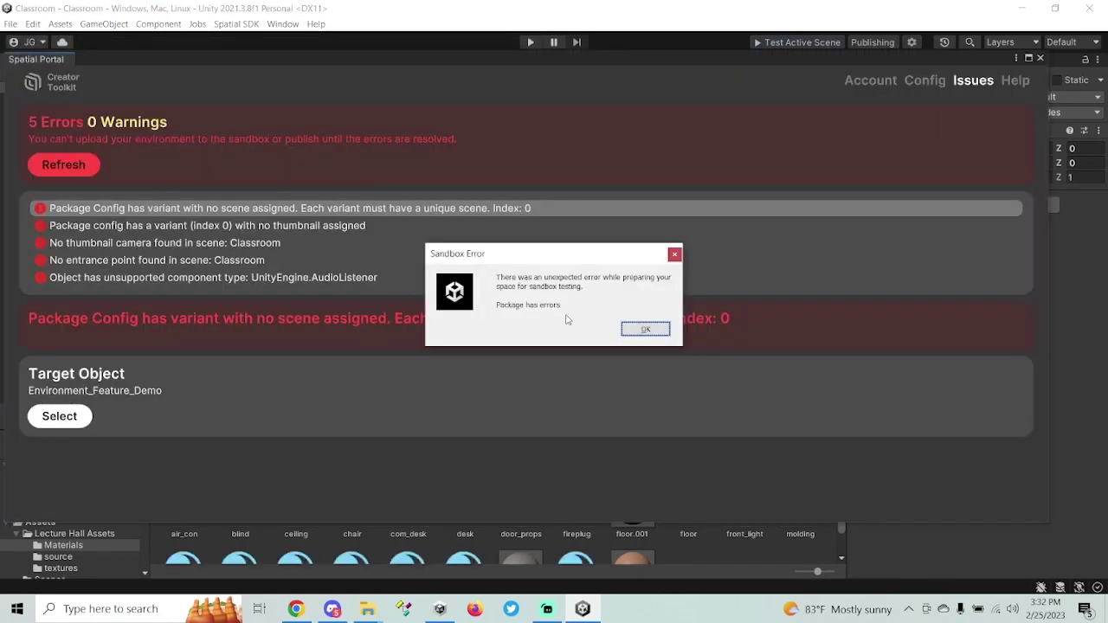
# Dismiss the sandbox error, close the issues report and open the Spatial publishing configuration
pyautogui.click(644, 328)
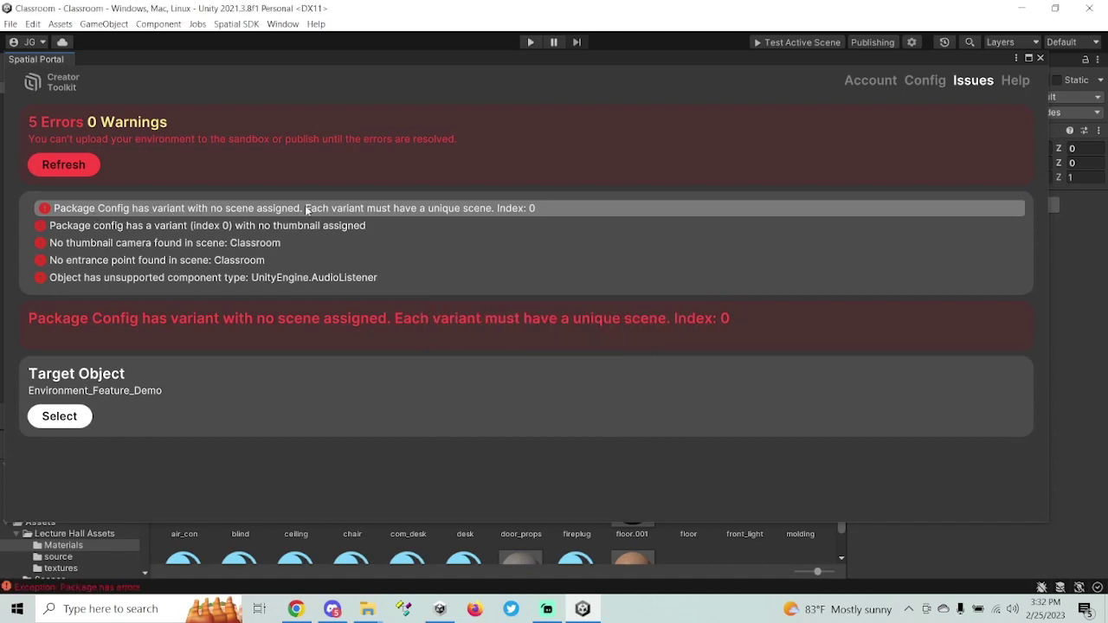
pyautogui.click(1039, 58)
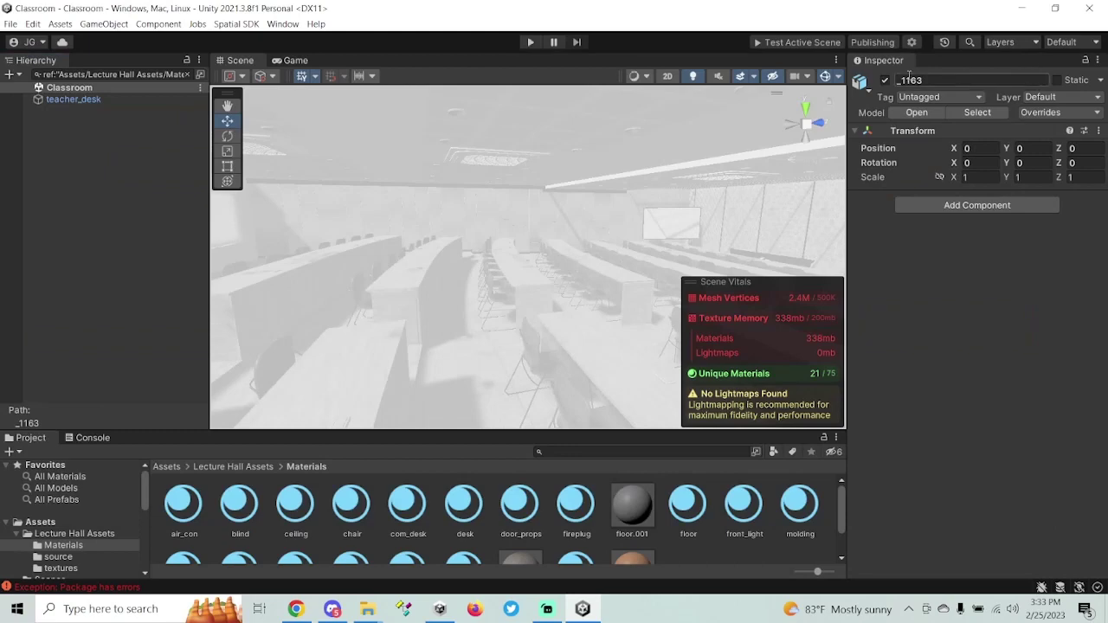
pyautogui.click(872, 42)
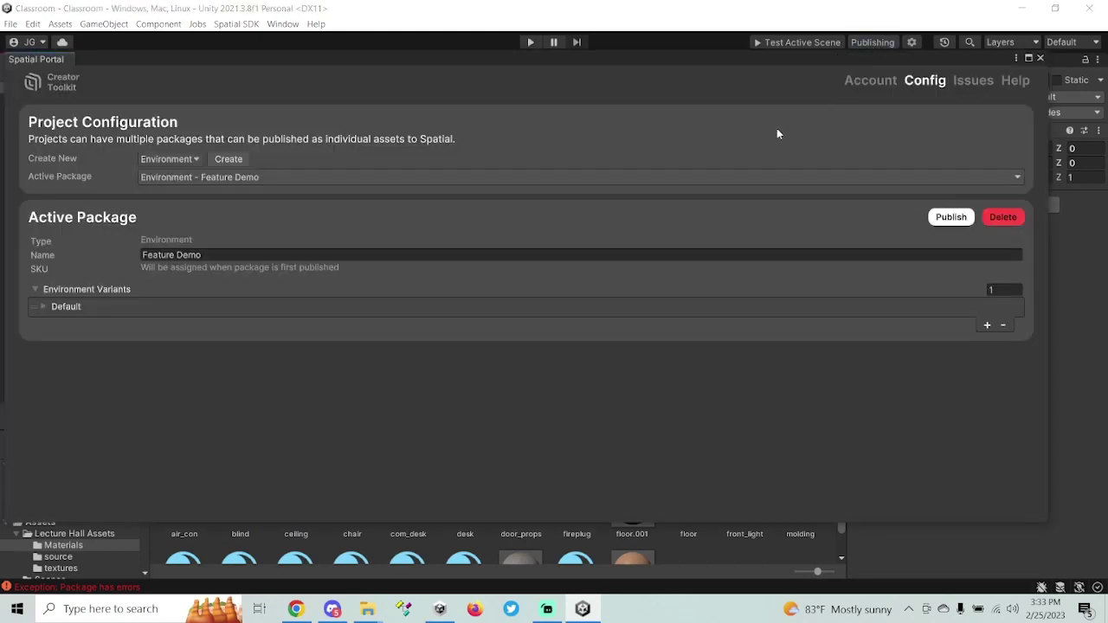
# Rename the active package and its default environment variant as Classroom
pyautogui.click(38, 309)
pyautogui.click(217, 255)
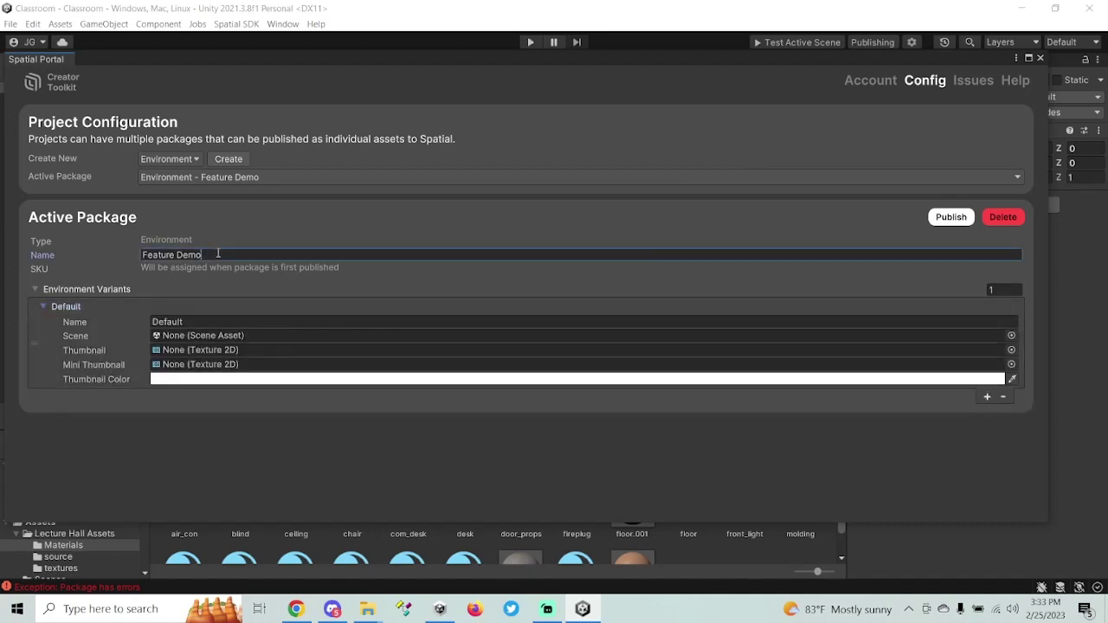
pyautogui.write('Classroom')
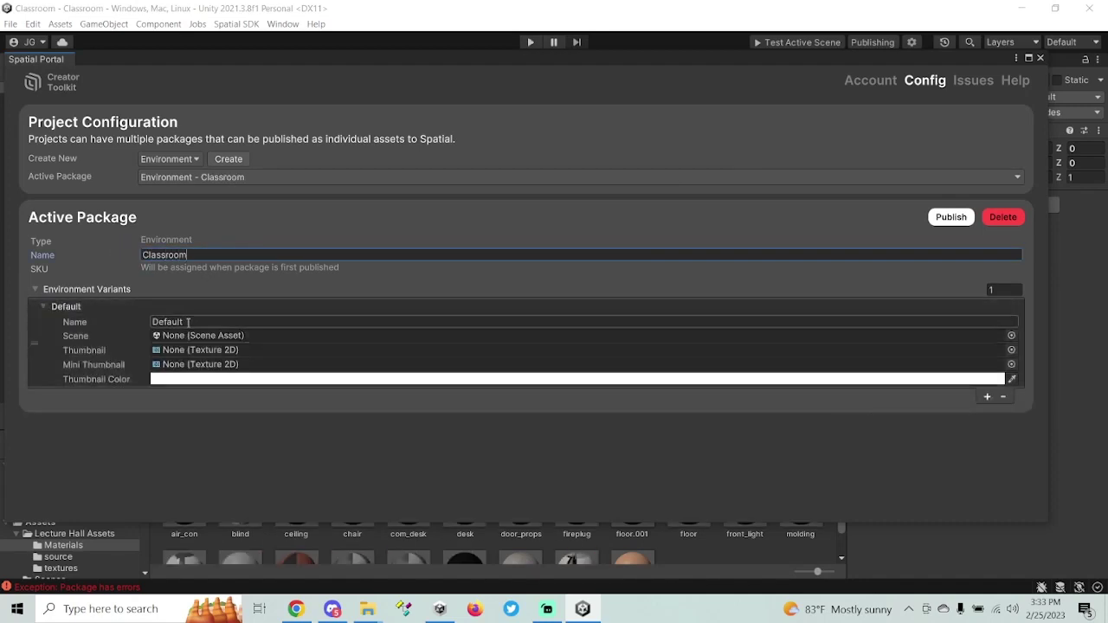
pyautogui.click(102, 322)
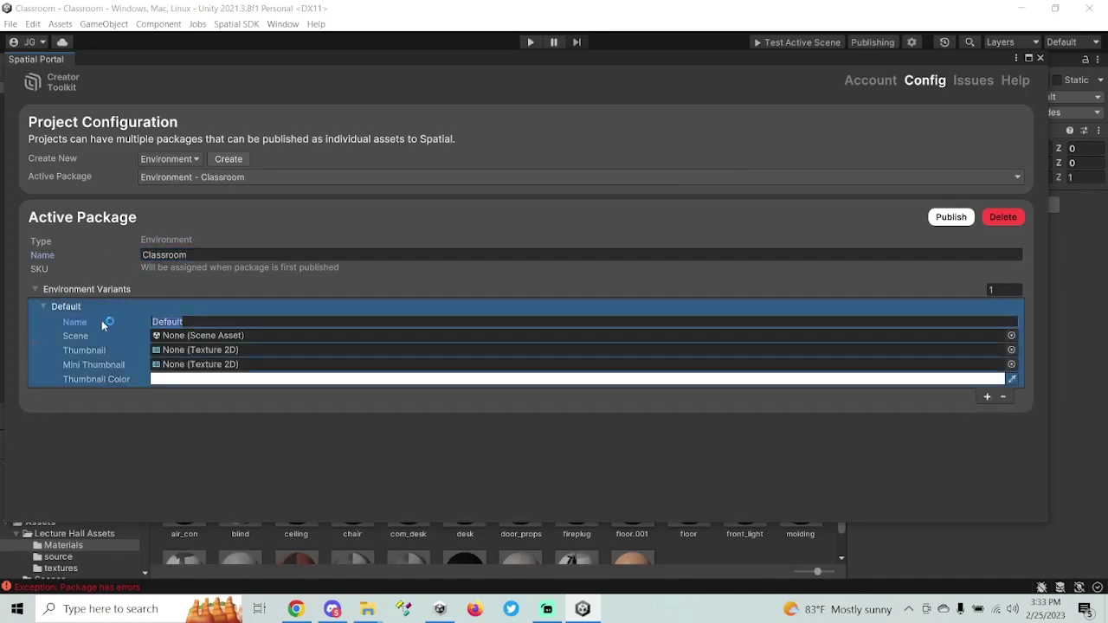
pyautogui.write('Classroom')
# Assign the Classroom scene to the environment variant and close the publishing configuration
pyautogui.click(1011, 336)
pyautogui.click(684, 356)
pyautogui.click(1093, 298)
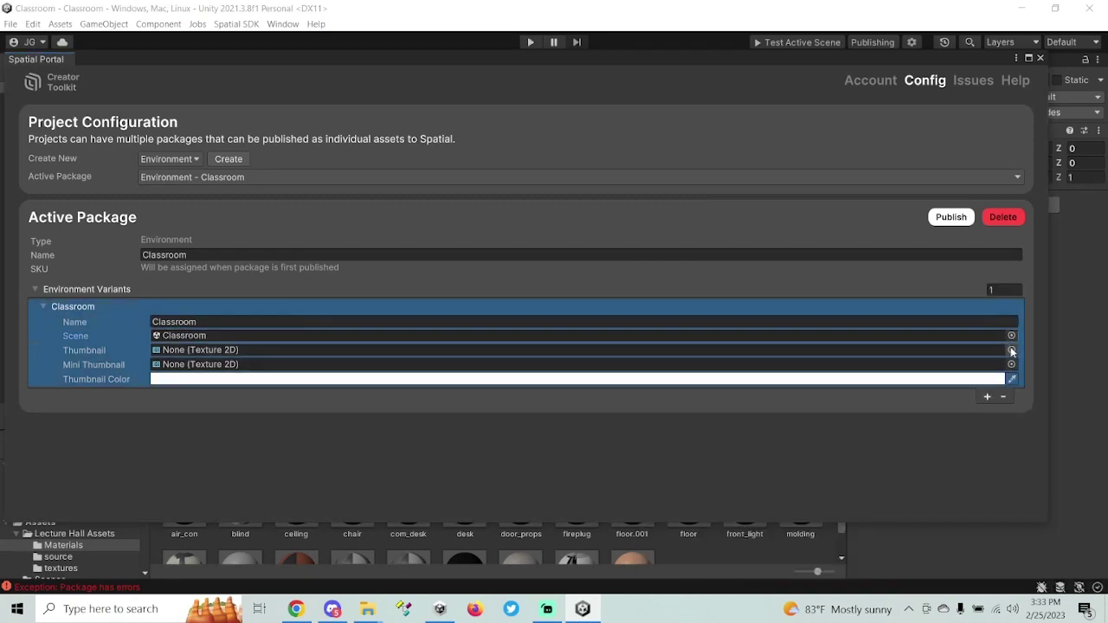
pyautogui.click(1040, 58)
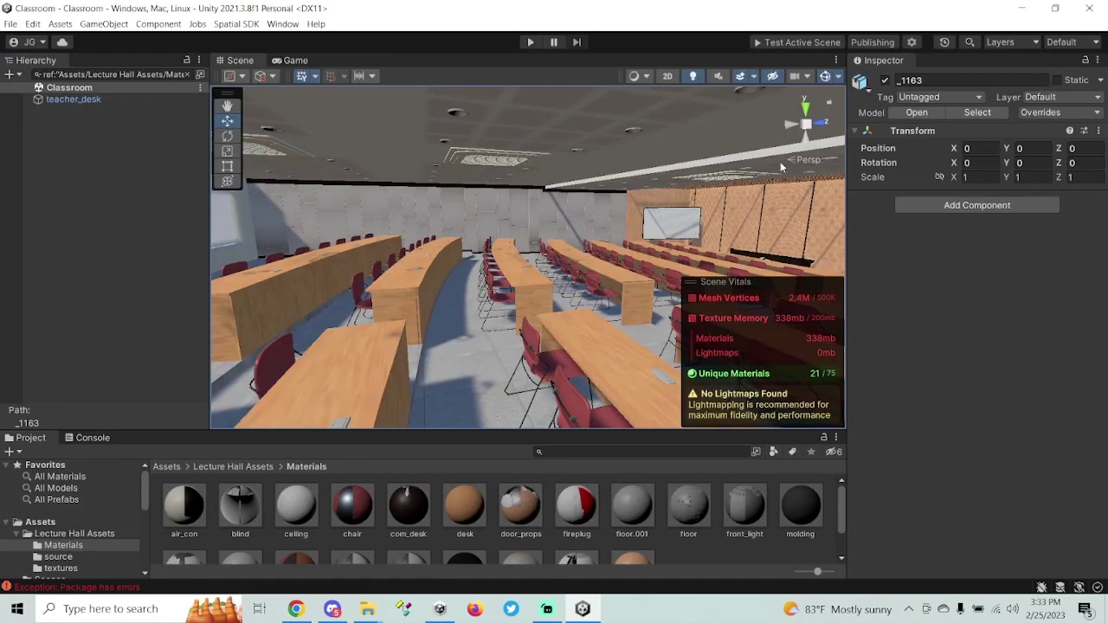
# Run a Spatial sandbox test of the active scene, dismiss the error and close the issues report after reviewing it
pyautogui.moveTo(470, 246); pyautogui.dragTo(547, 236, button='right')
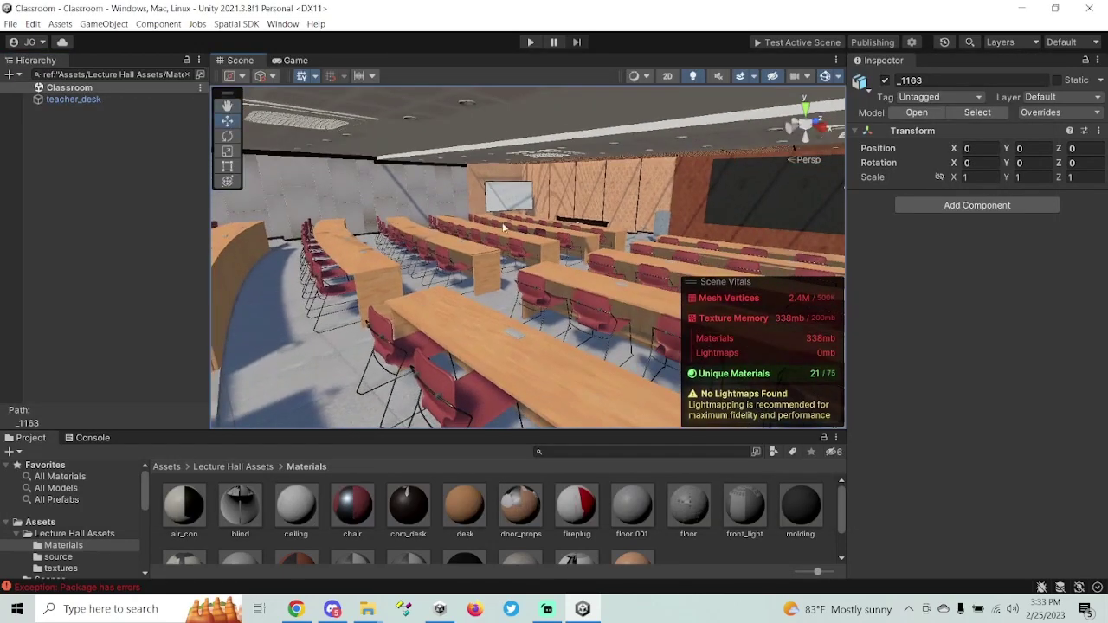
pyautogui.moveTo(537, 180); pyautogui.dragTo(502, 186, button='right')
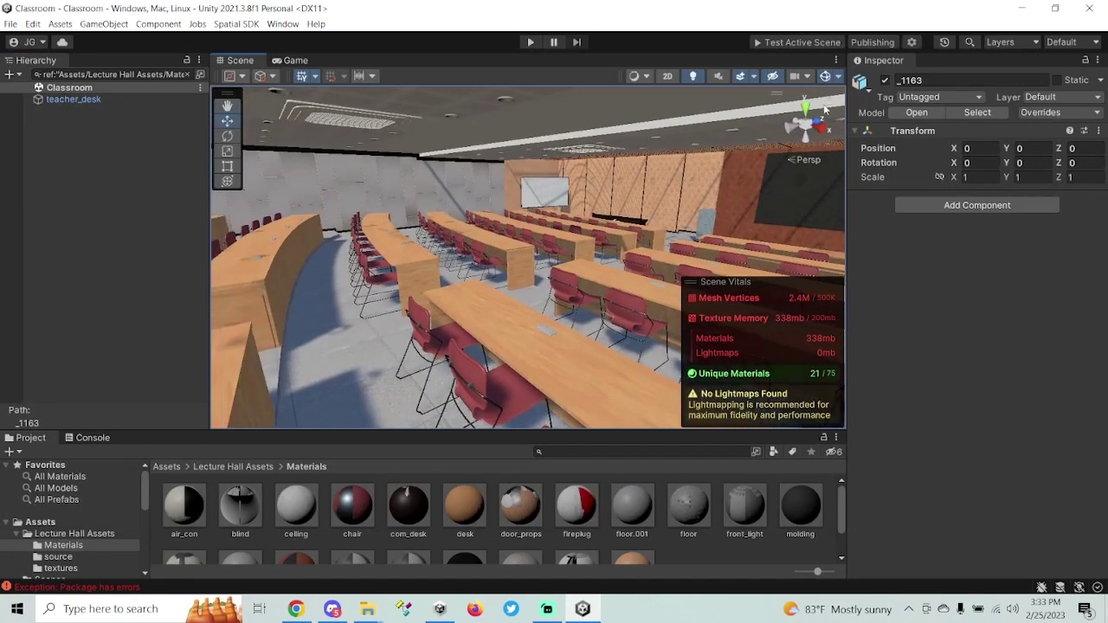
pyautogui.click(805, 41)
pyautogui.click(579, 330)
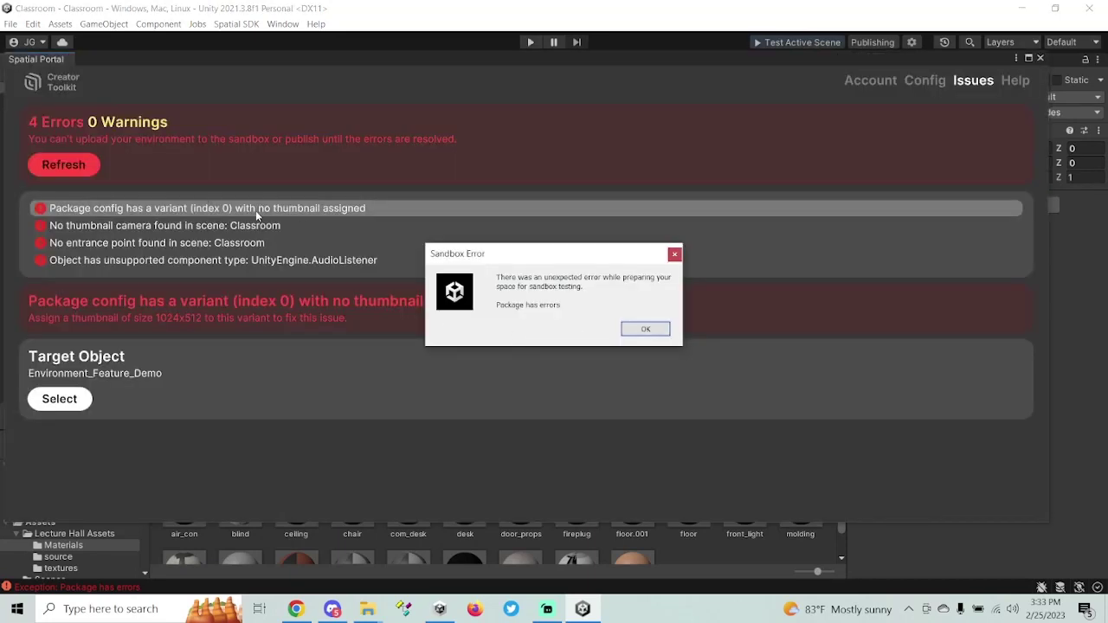
pyautogui.click(642, 330)
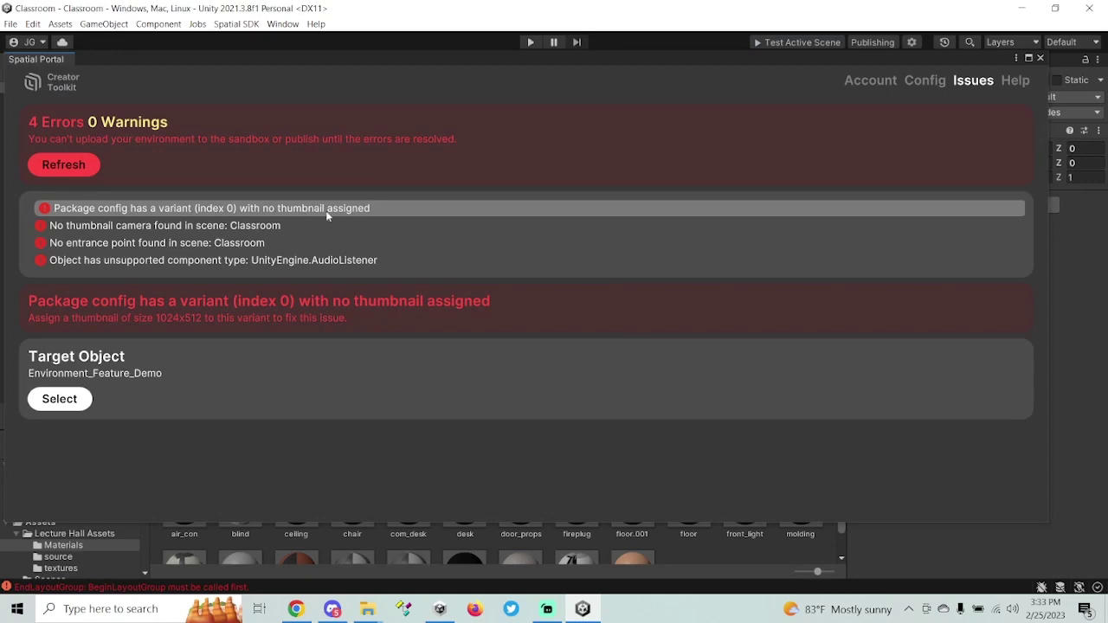
pyautogui.click(1040, 58)
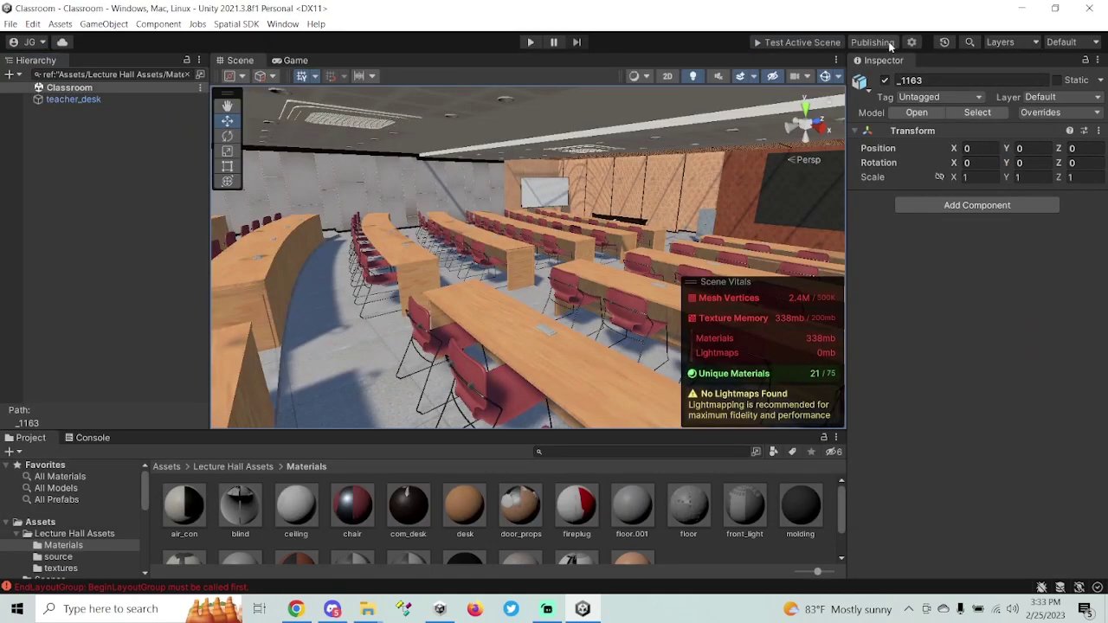
# Switch to Snipping Tool and capture a wide snip of the classroom in the Scene view
pyautogui.click(872, 42)
pyautogui.click(1040, 58)
pyautogui.click(4, 618)
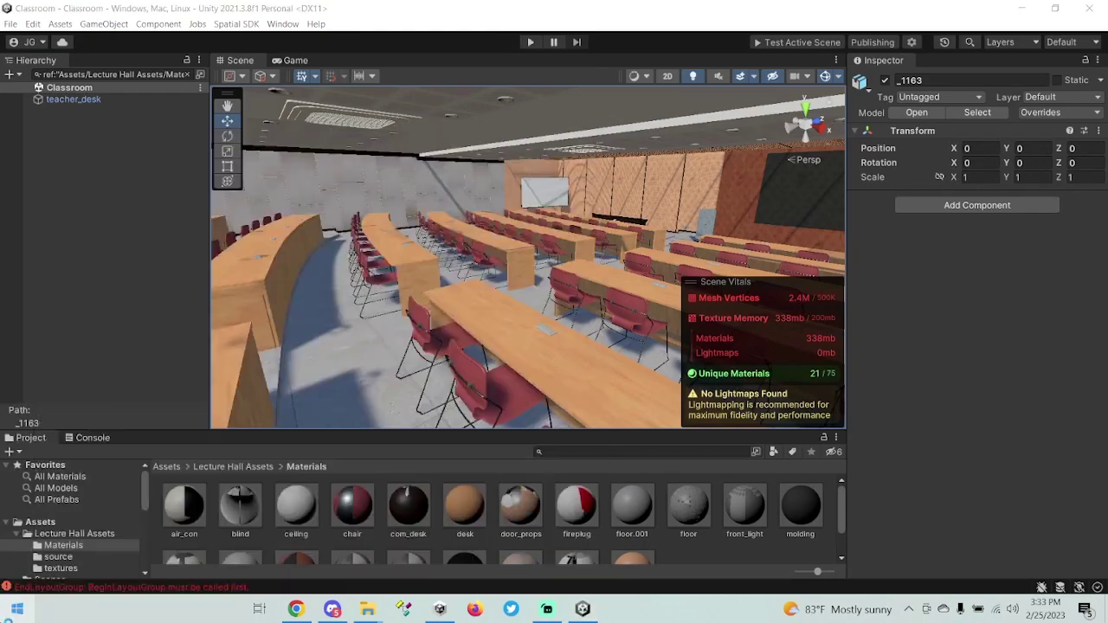
pyautogui.click(33, 280)
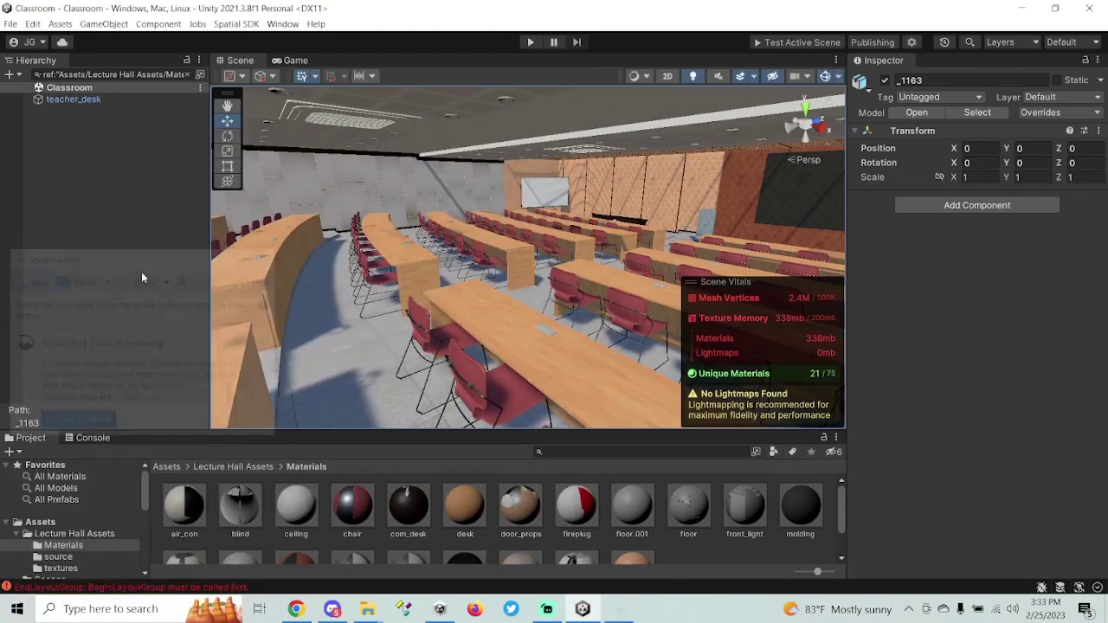
pyautogui.moveTo(264, 102); pyautogui.dragTo(754, 424)
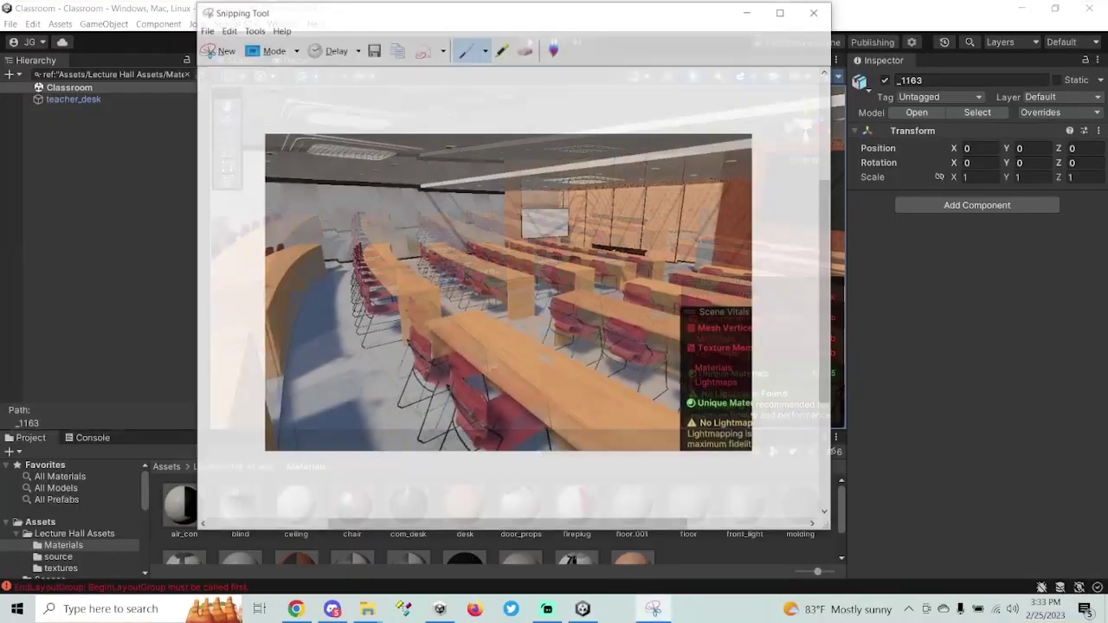
# Start saving the snip, copy the Classroom project folder's path from File Explorer and return to Snipping Tool's save dialog
pyautogui.click(205, 29)
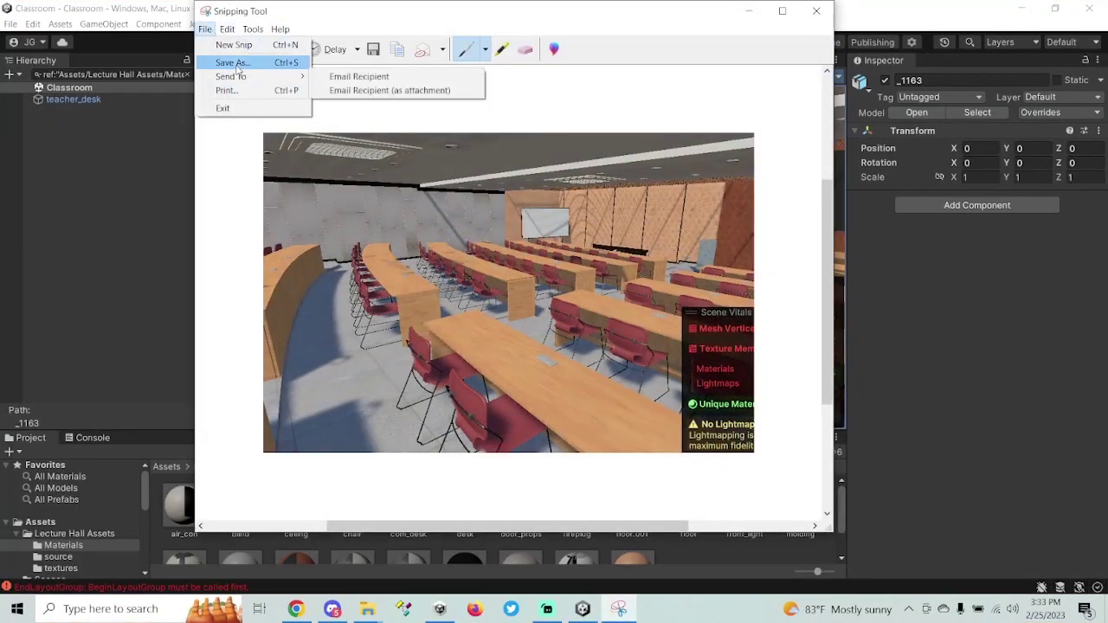
pyautogui.click(224, 58)
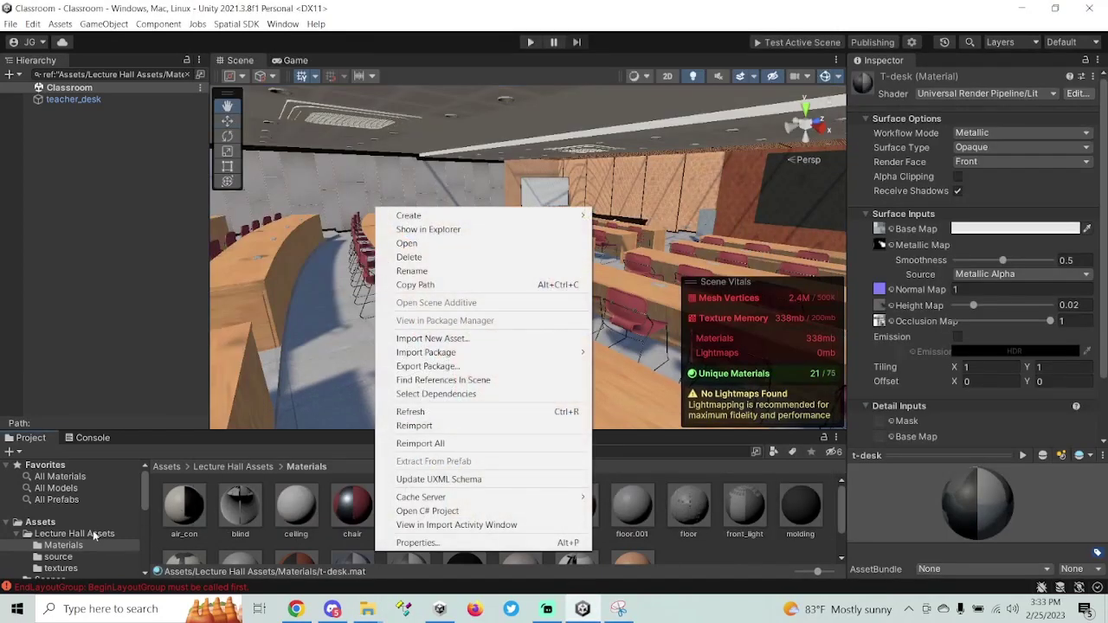
pyautogui.click(41, 521)
pyautogui.rightClick(478, 515)
pyautogui.click(543, 197)
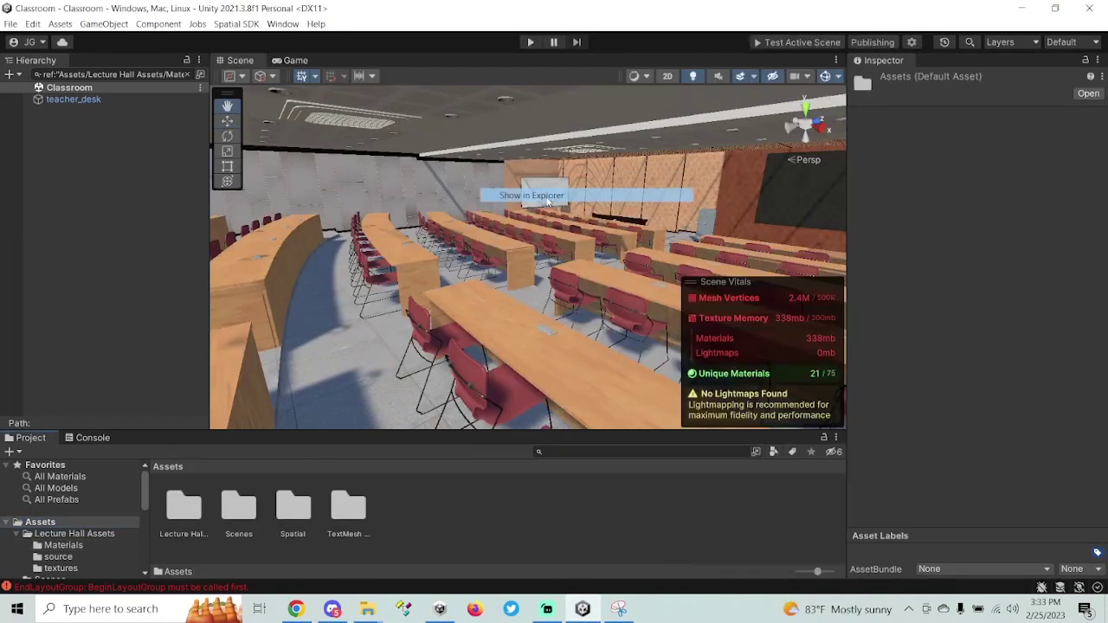
pyautogui.click(666, 118)
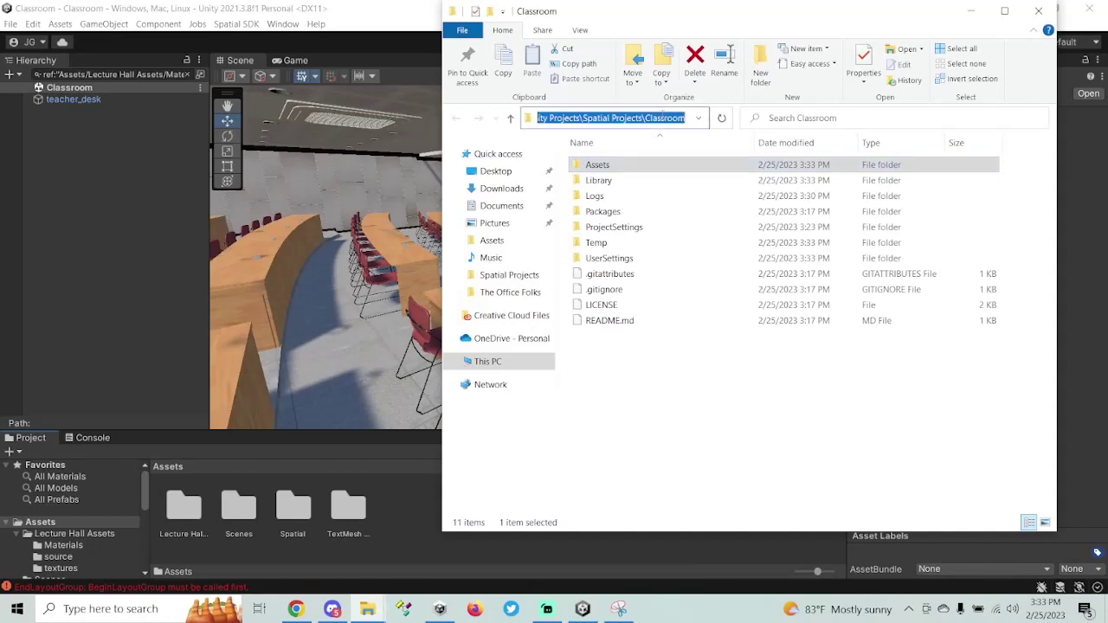
pyautogui.click(970, 10)
pyautogui.click(618, 608)
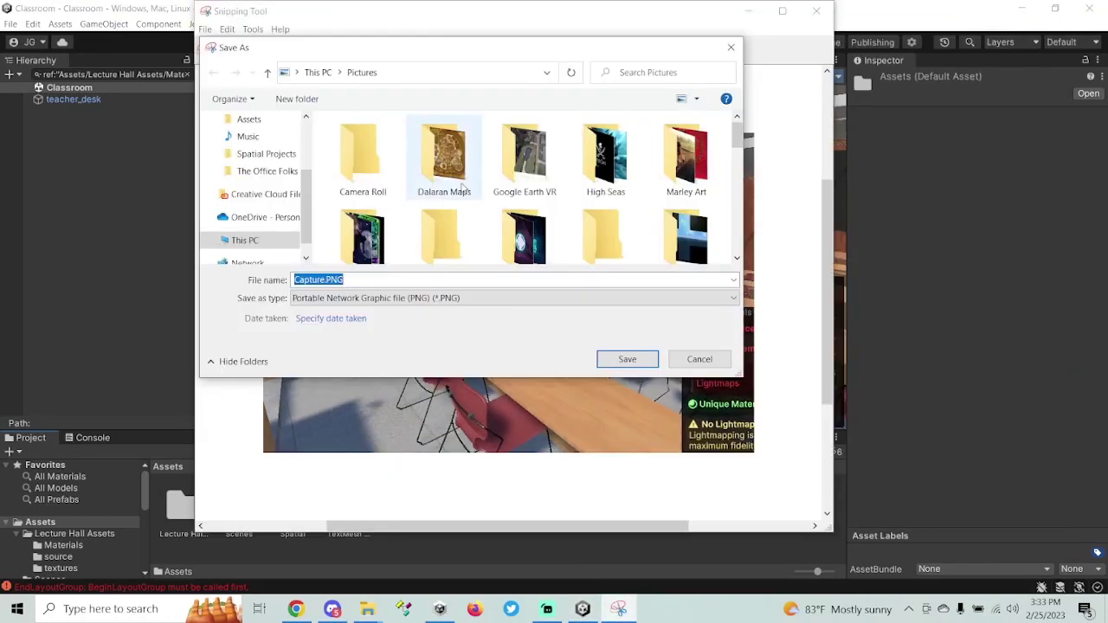
# Save the snip as thumb.PNG in the Spatial Projects\Classroom folder and close Snipping Tool
pyautogui.click(404, 71)
pyautogui.write('D:\\Unity Projects\\Spatial Projects\\Classroom')
pyautogui.press('Return')
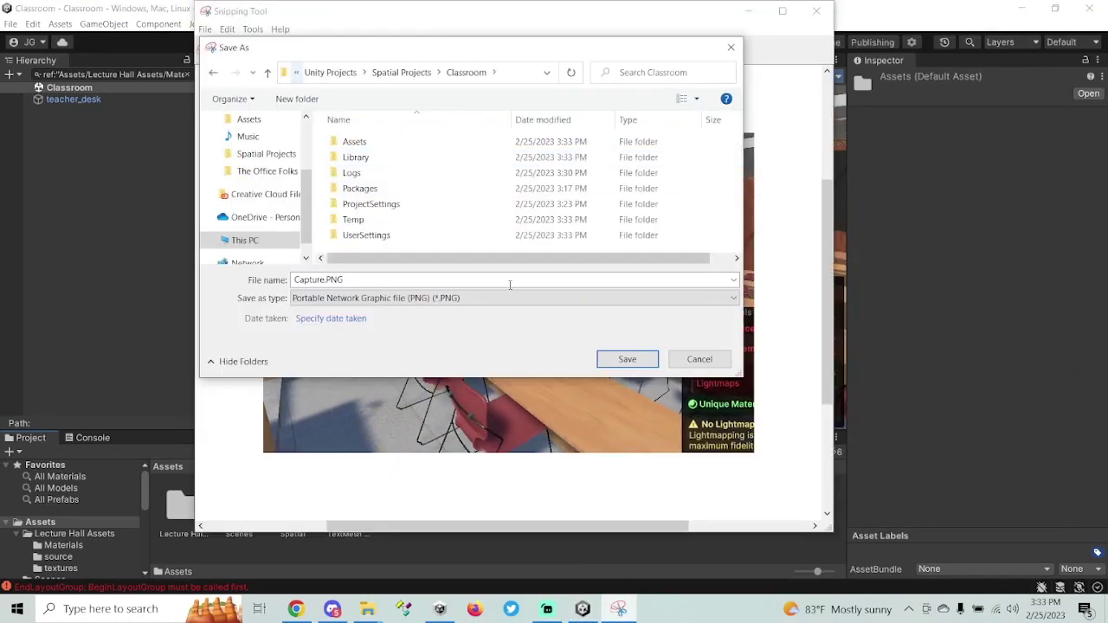
pyautogui.write('Photo')
pyautogui.press('Return')
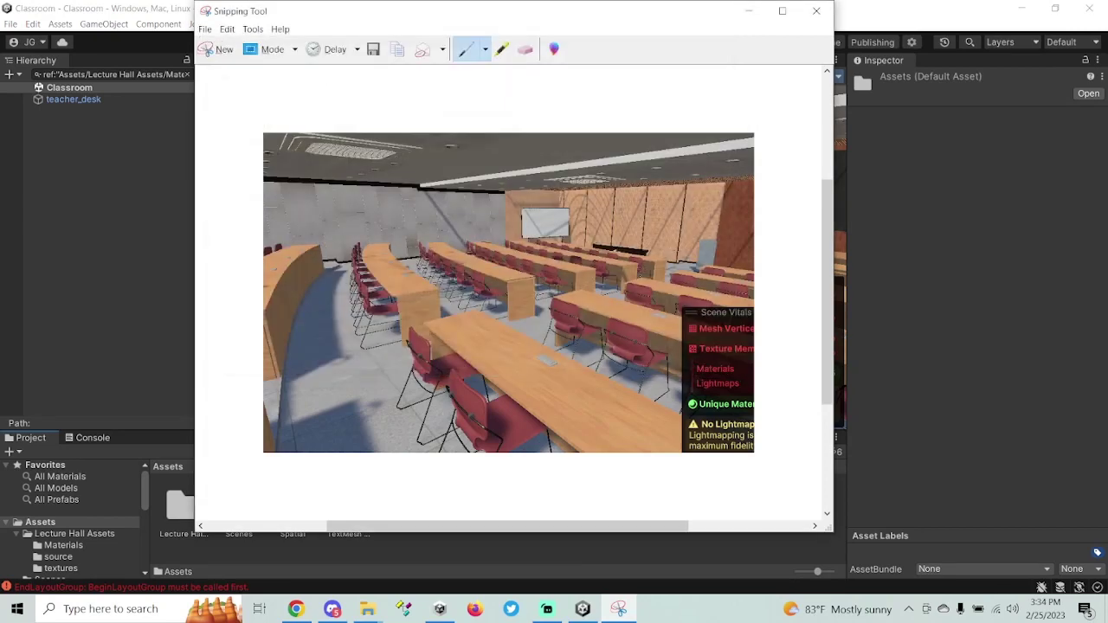
pyautogui.click(817, 10)
# Open the Spatial publishing configuration and search the variant's thumbnail textures for thumb
pyautogui.click(872, 42)
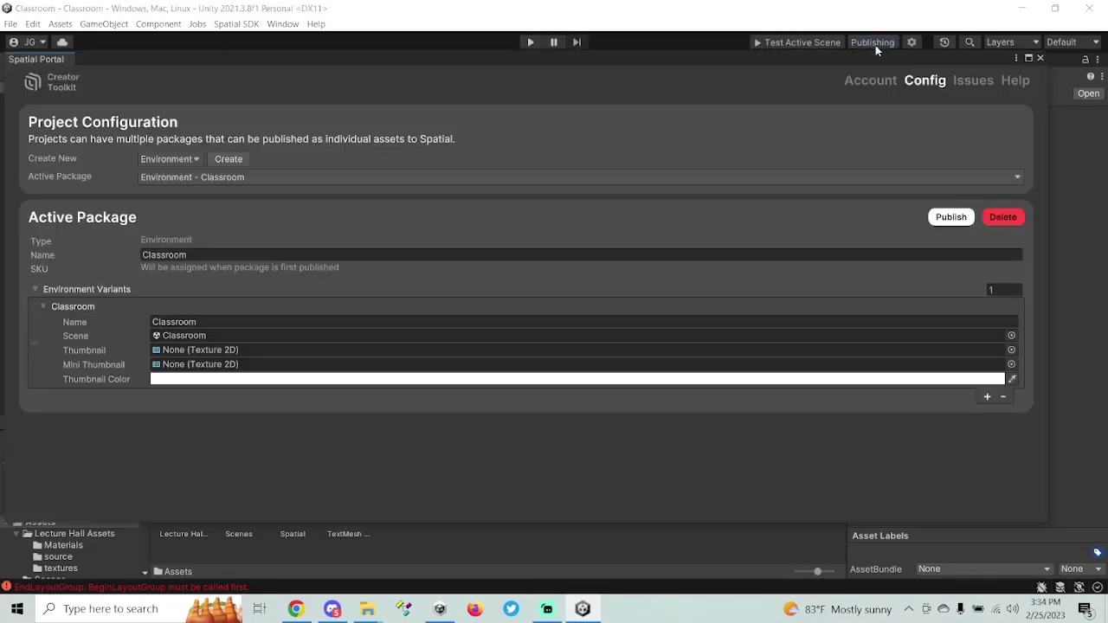
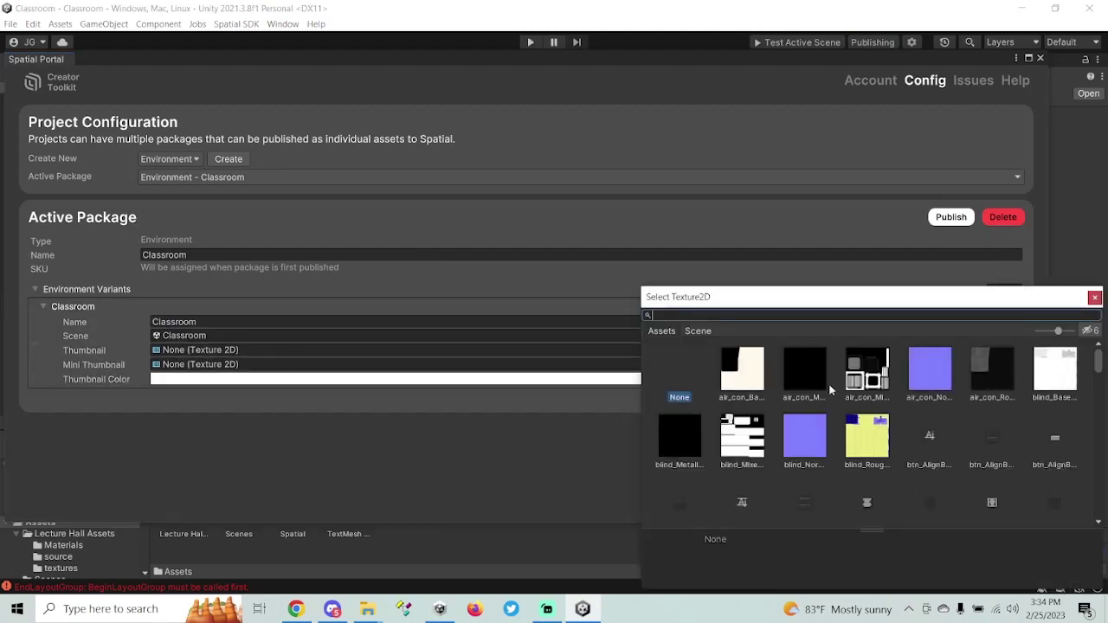
pyautogui.write('thumb')
pyautogui.click(1094, 297)
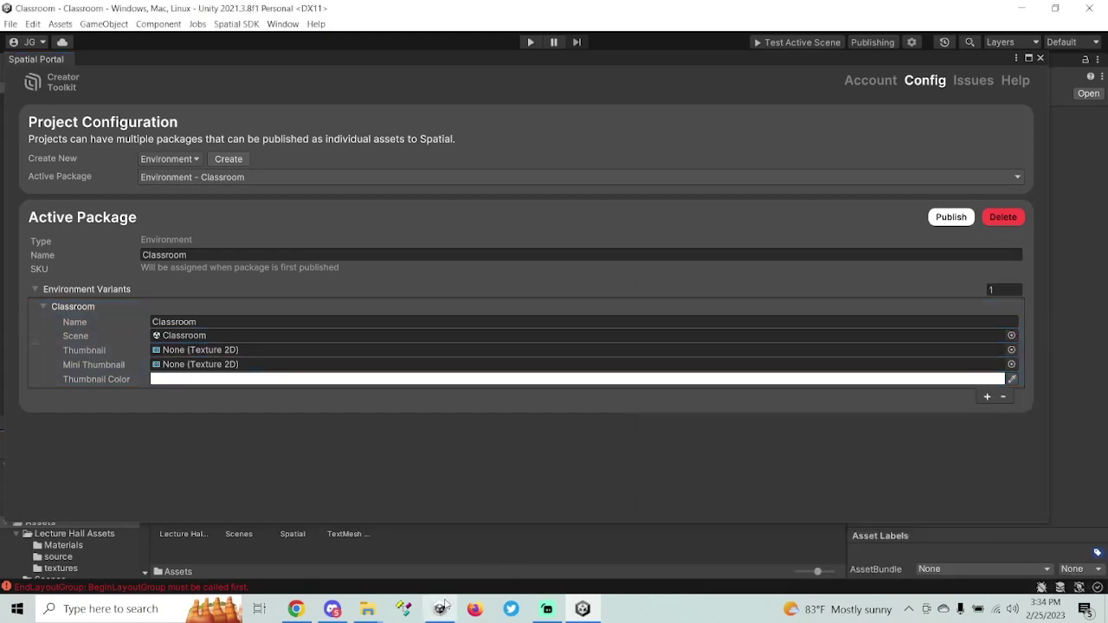
# Switch to File Explorer and move the thumb image from the Classroom project folder into its Assets folder
pyautogui.moveTo(367, 608)
pyautogui.click(465, 554)
pyautogui.moveTo(606, 336); pyautogui.dragTo(616, 173)
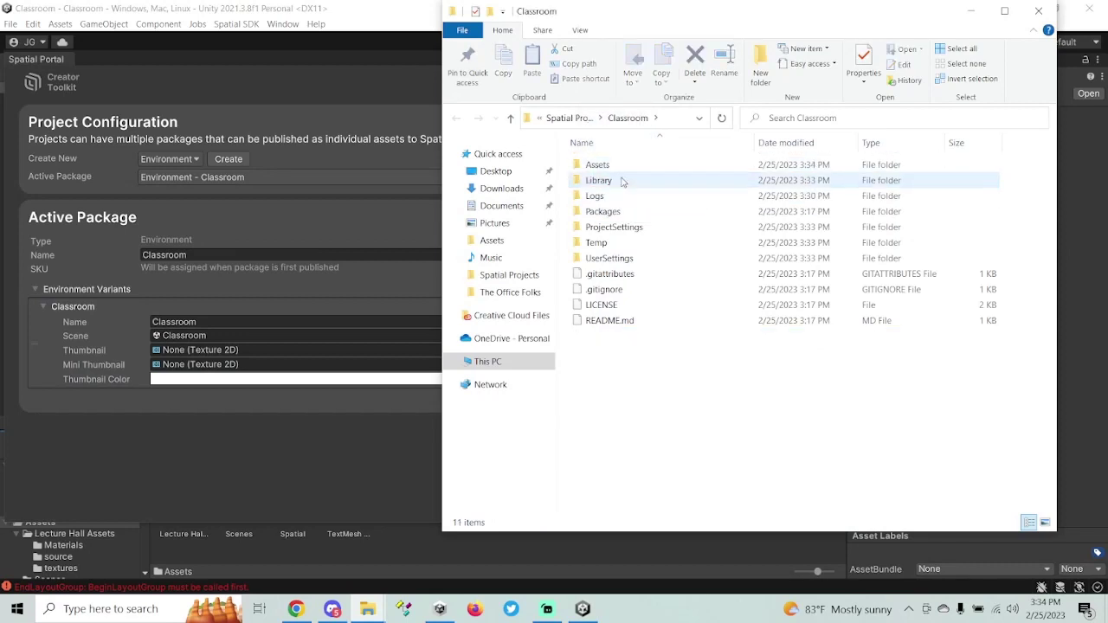
pyautogui.click(971, 10)
# Assign the thumb texture as the Classroom variant's thumbnail and close the publishing configuration
pyautogui.click(982, 318)
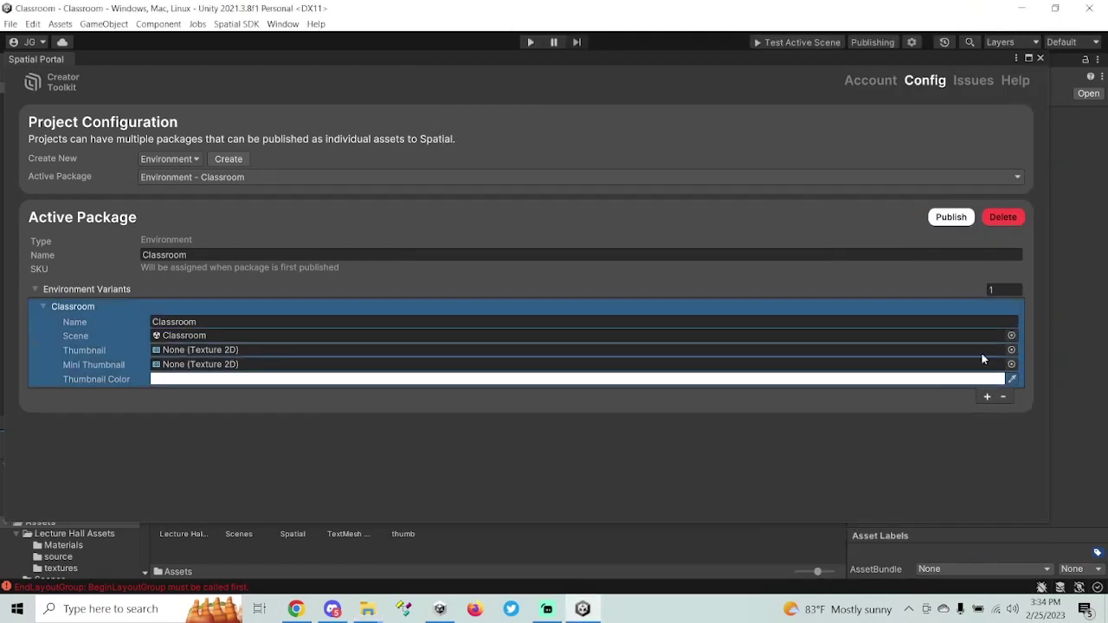
pyautogui.click(1011, 350)
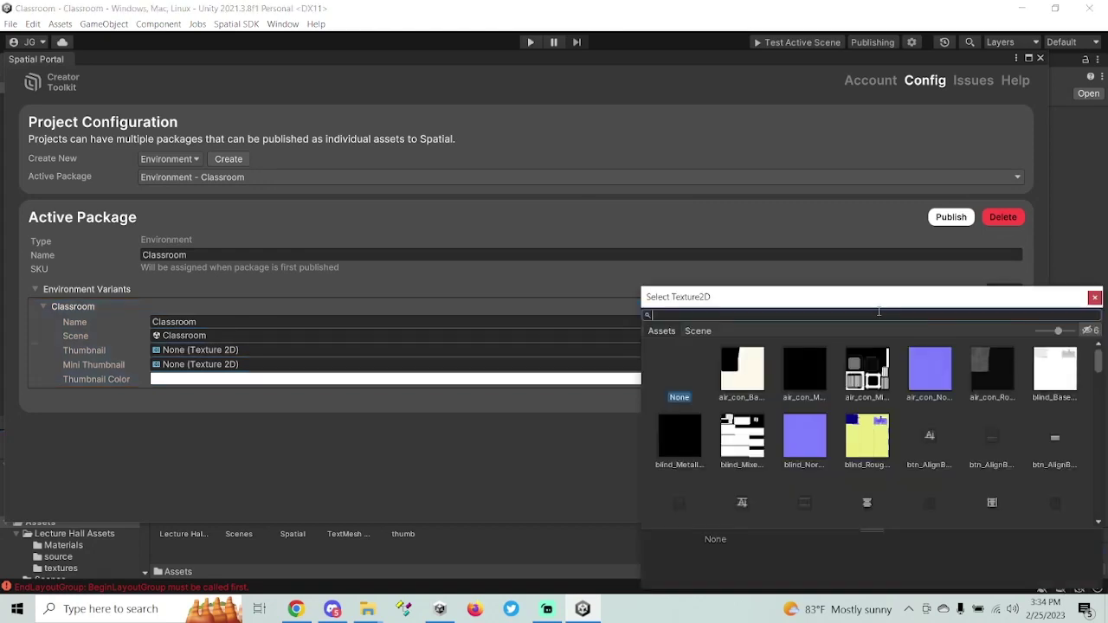
pyautogui.write('thumb')
pyautogui.click(730, 376)
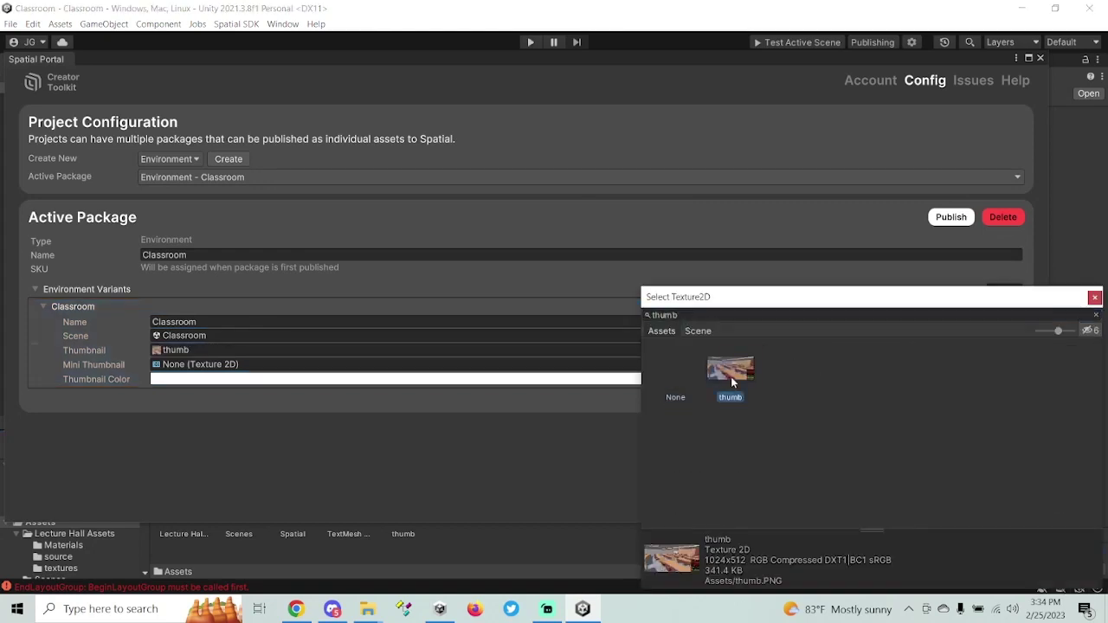
pyautogui.click(1094, 297)
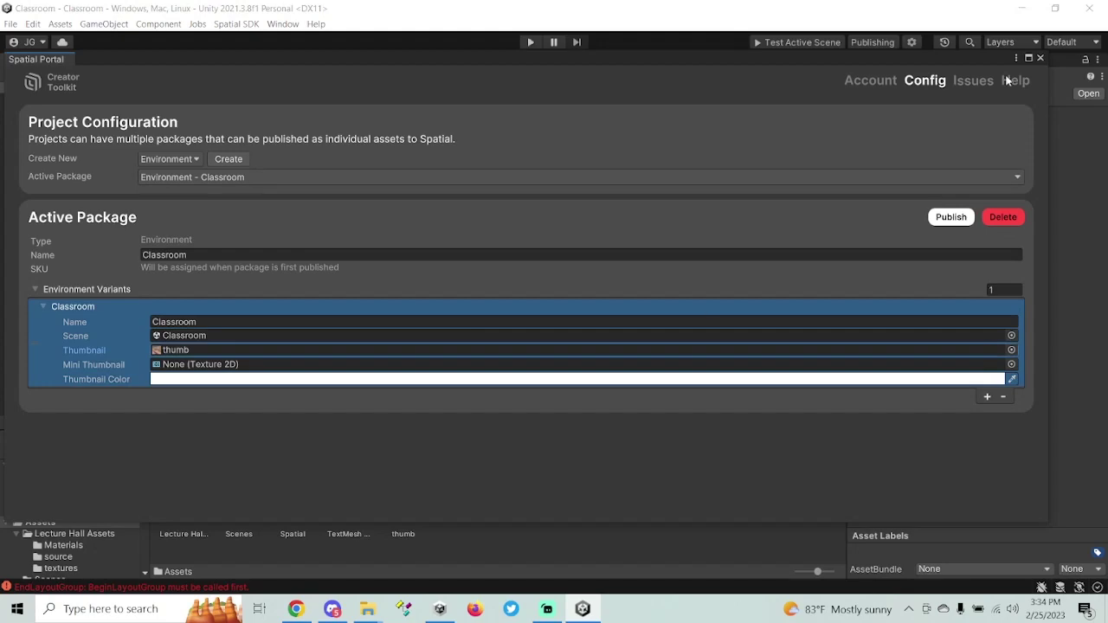
pyautogui.click(1041, 58)
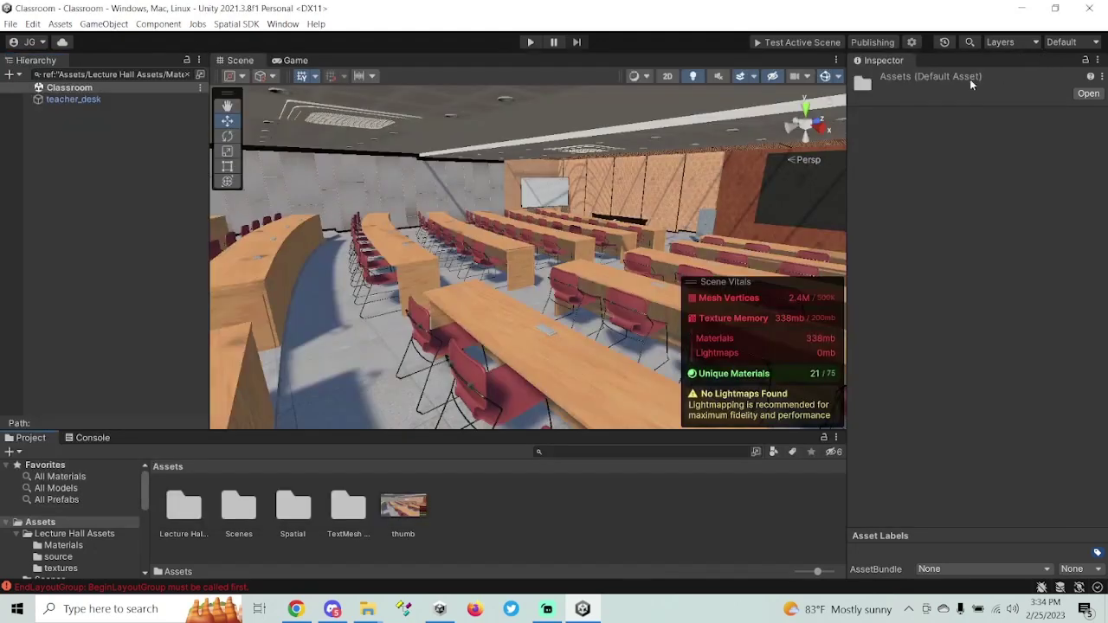
# Rerun the Spatial sandbox test, dismiss its error and apply the automatic fix that creates a thumbnail camera in the scene
pyautogui.click(804, 47)
pyautogui.click(590, 329)
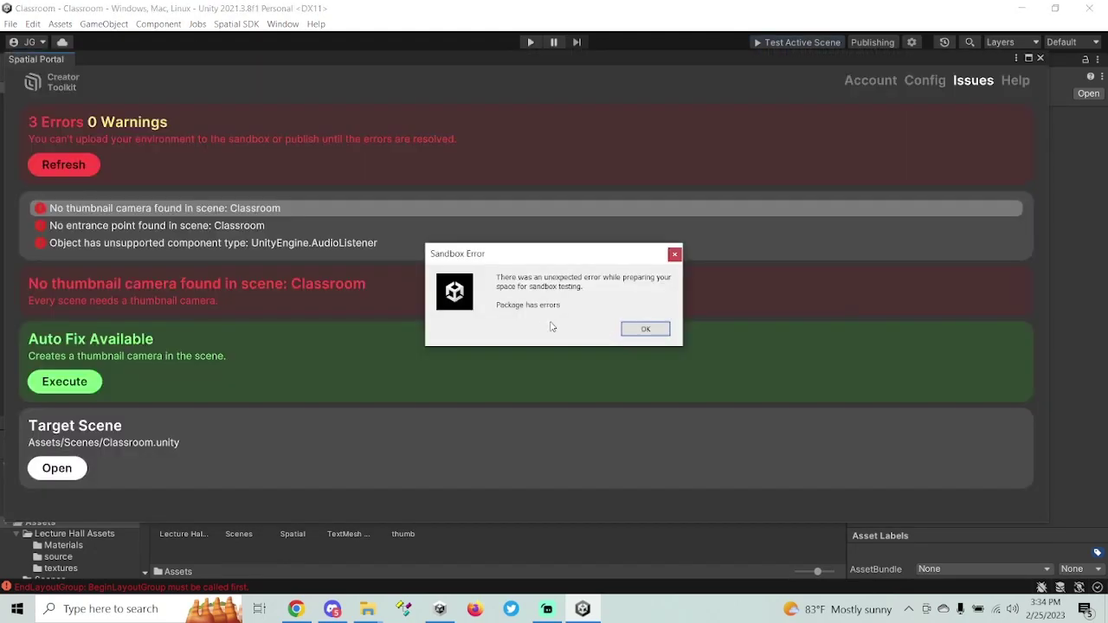
pyautogui.click(640, 332)
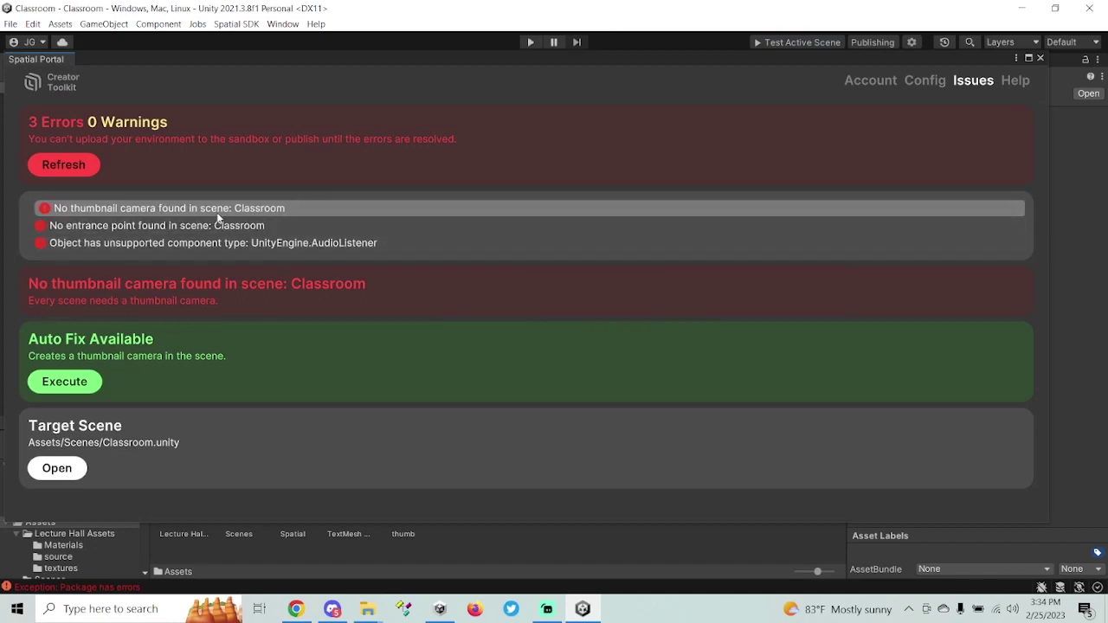
pyautogui.click(64, 381)
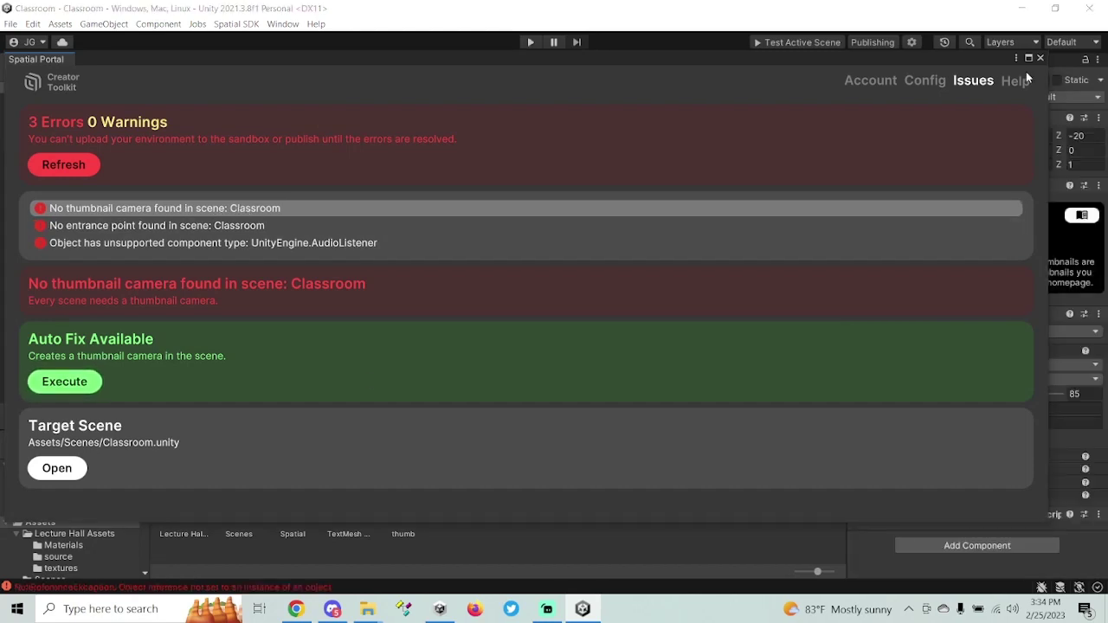
pyautogui.click(1039, 57)
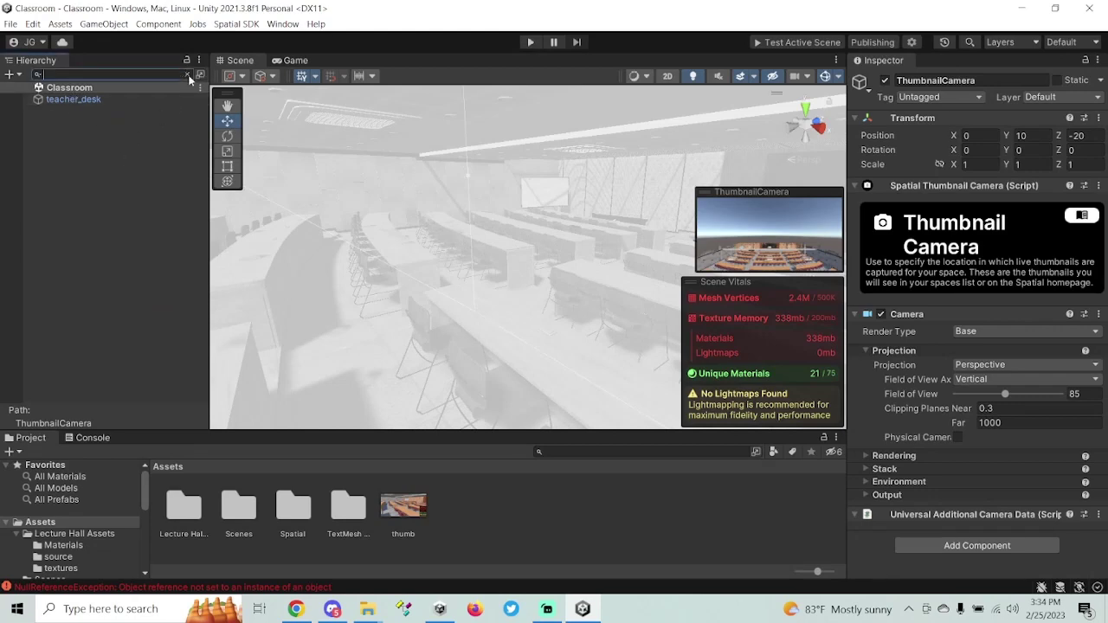
# Clear the Hierarchy search filter and collapse the _1163 model's children
pyautogui.click(192, 74)
pyautogui.moveTo(203, 285); pyautogui.dragTo(203, 100)
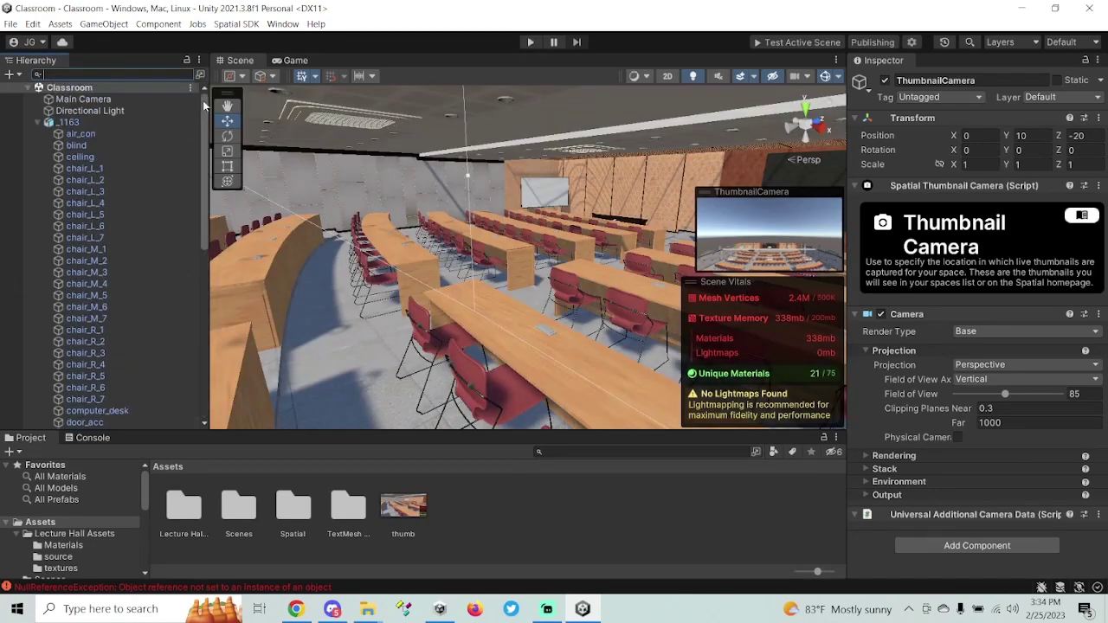
pyautogui.click(41, 124)
pyautogui.click(38, 123)
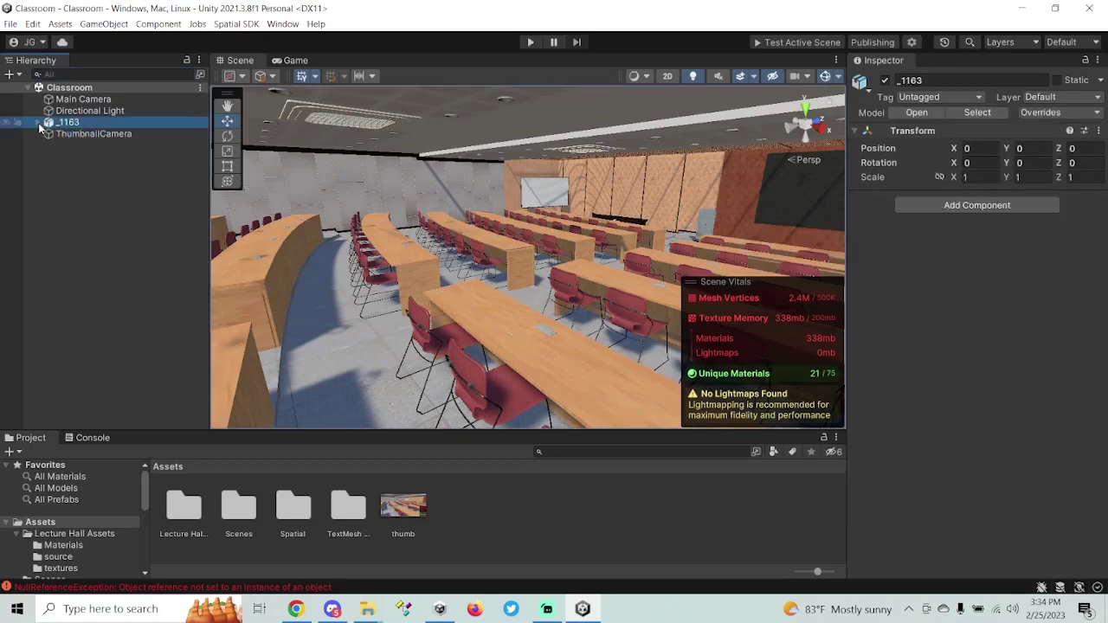
# Move the ThumbnailCamera down into the lecture hall to about X -4.44, Y 2.1, Z -4.28, facing the front wall
pyautogui.doubleClick(84, 135)
pyautogui.moveTo(429, 210); pyautogui.dragTo(712, 252, button='right')
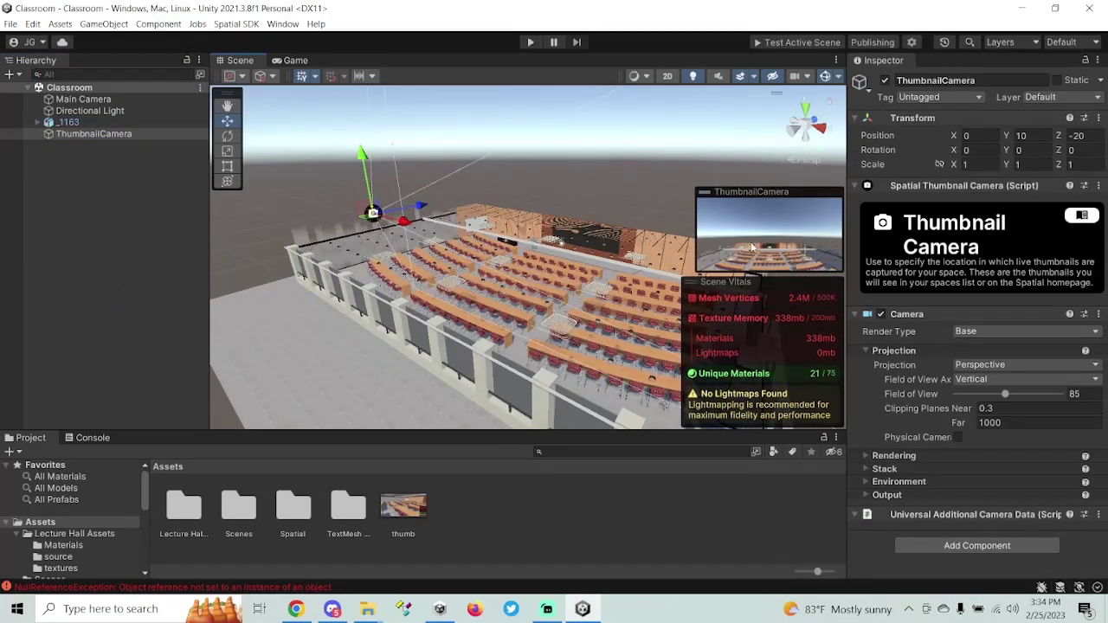
pyautogui.click(113, 136)
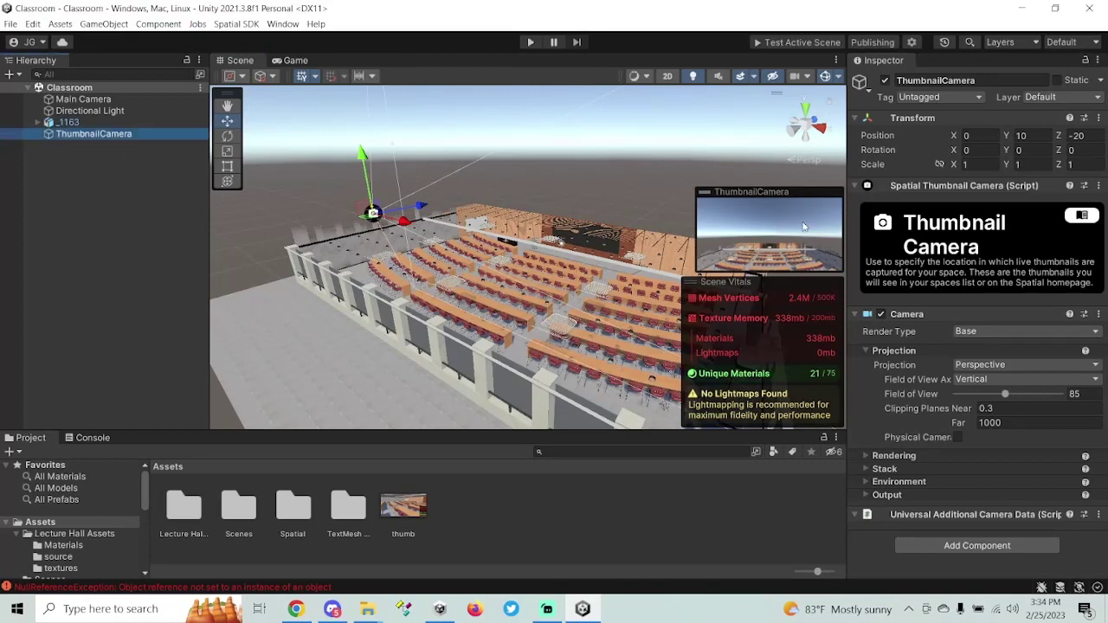
pyautogui.moveTo(374, 169); pyautogui.dragTo(500, 282)
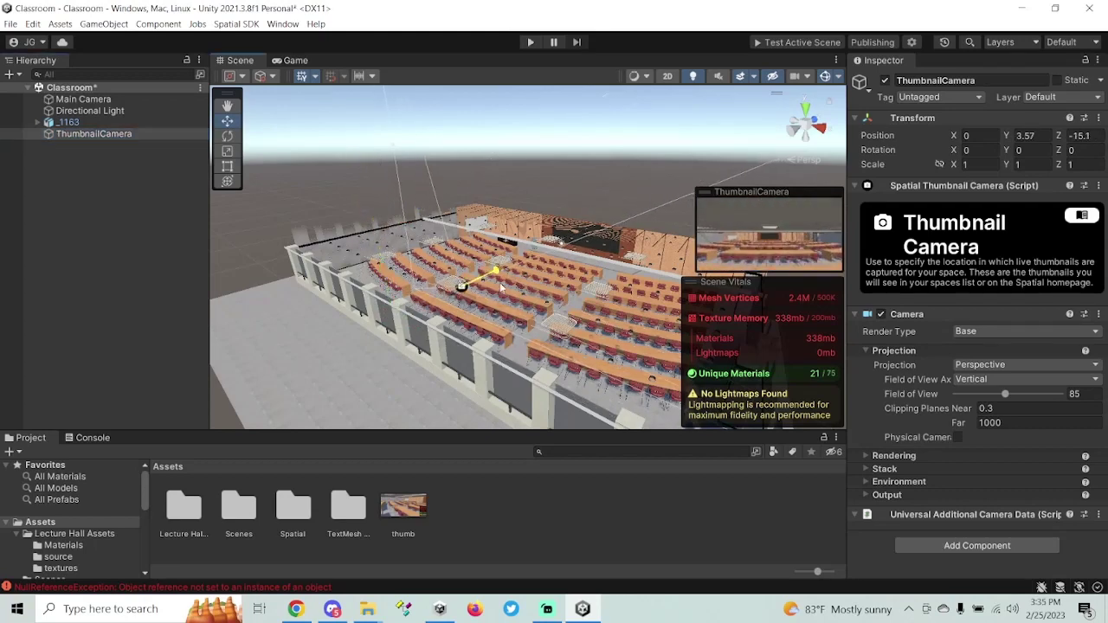
pyautogui.moveTo(451, 234); pyautogui.dragTo(460, 242)
pyautogui.moveTo(496, 283); pyautogui.dragTo(562, 273)
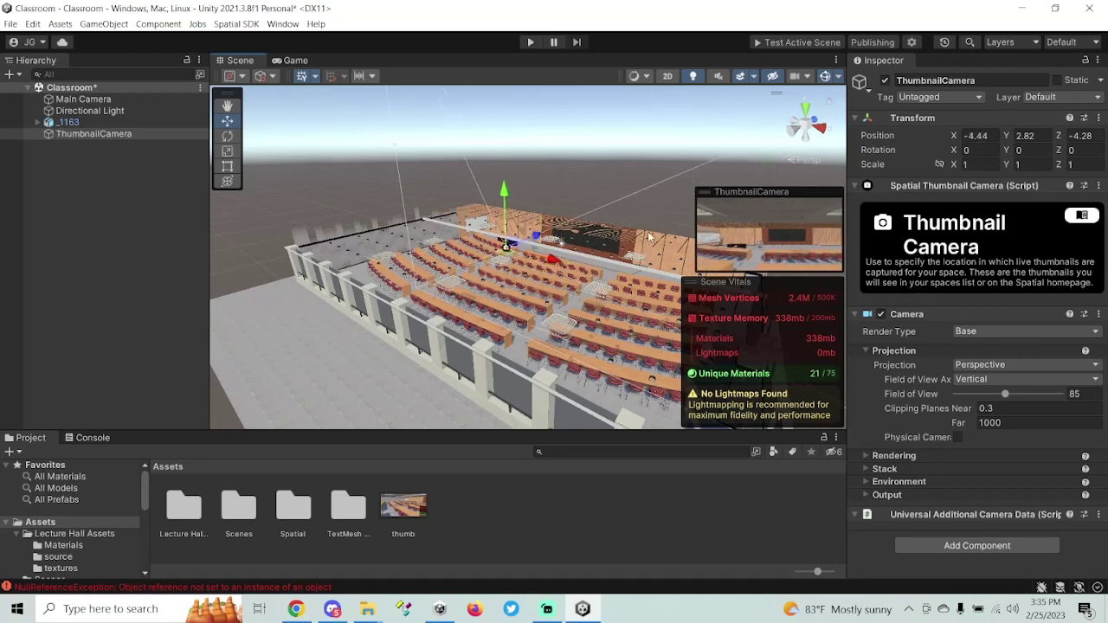
pyautogui.moveTo(517, 205); pyautogui.dragTo(513, 201)
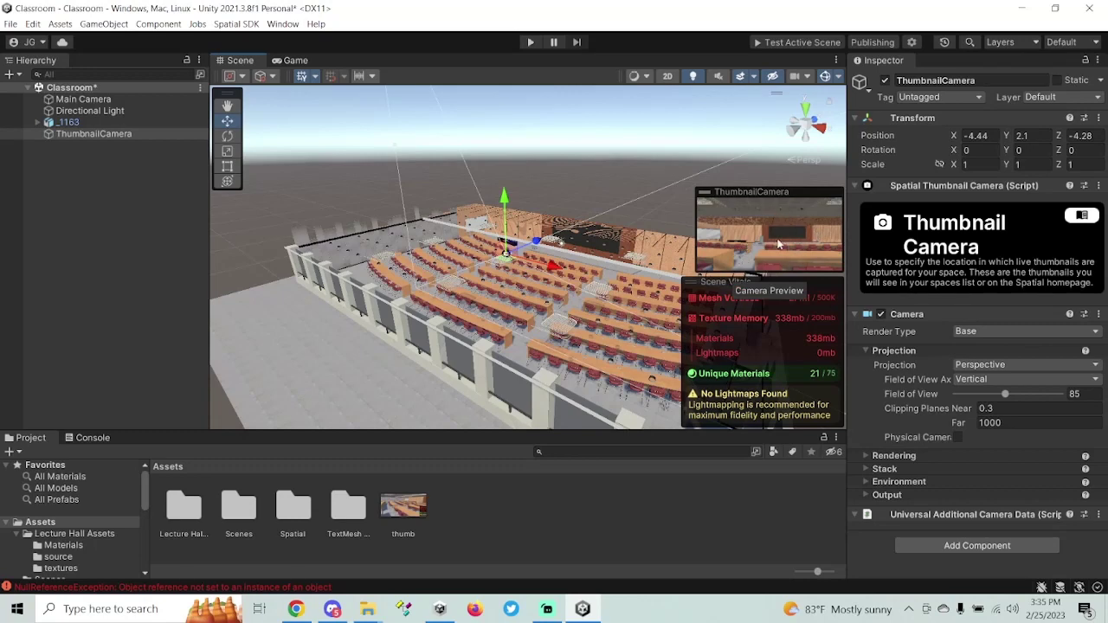
pyautogui.keyDown('alt'); pyautogui.moveTo(581, 213); pyautogui.dragTo(554, 236); pyautogui.keyUp('alt')
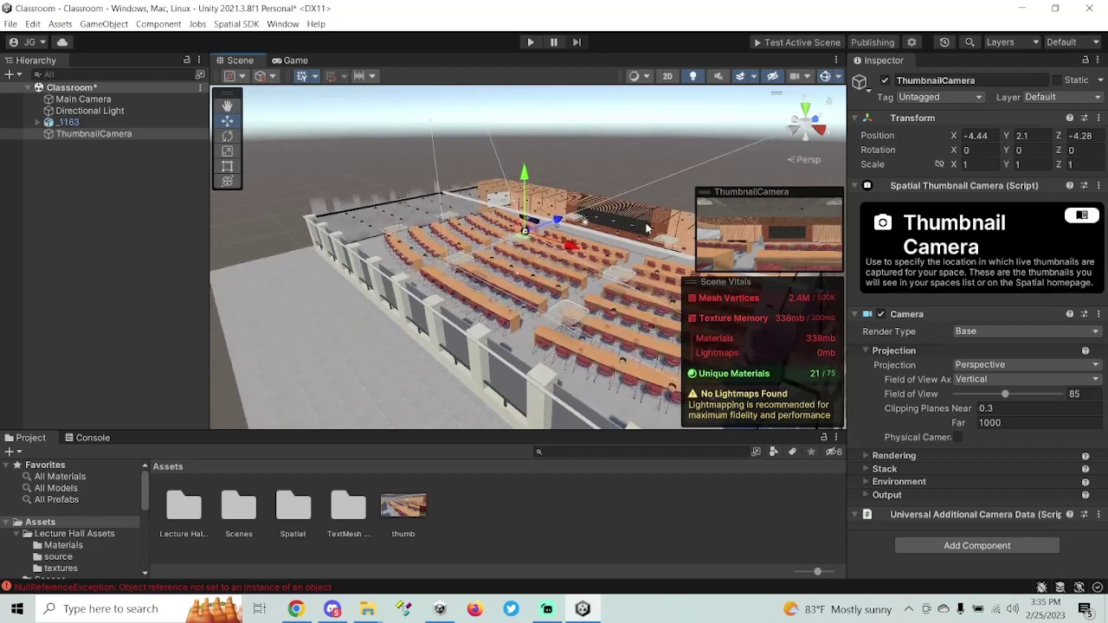
# Save the scene and rerun the Spatial sandbox test, then apply the automatic fix that creates an entrance point
pyautogui.click(801, 43)
pyautogui.click(579, 328)
pyautogui.click(634, 327)
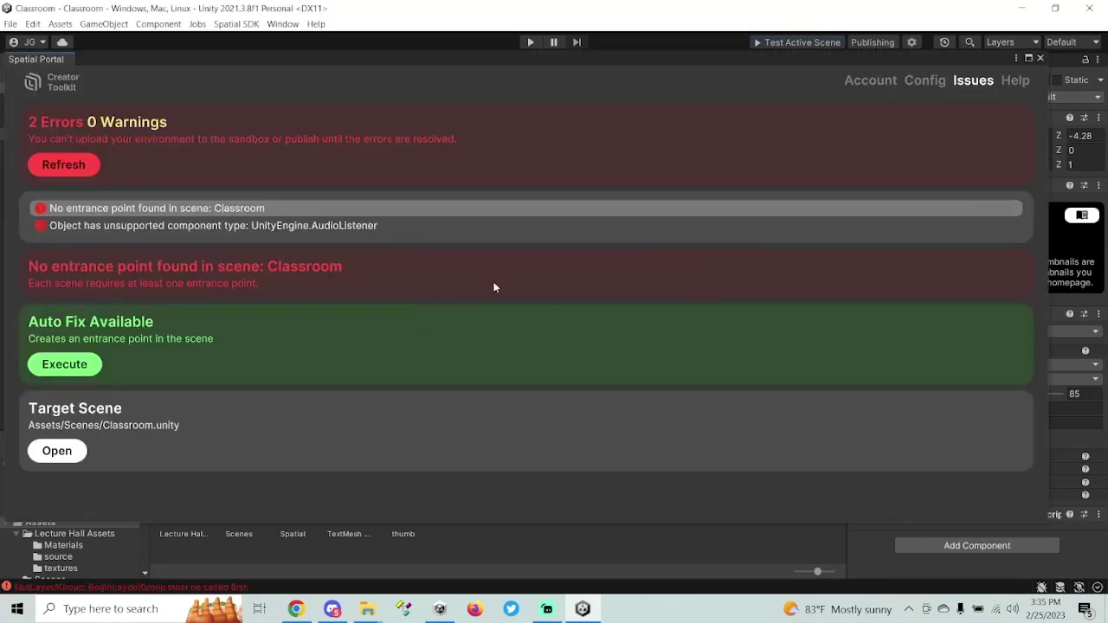
pyautogui.click(64, 364)
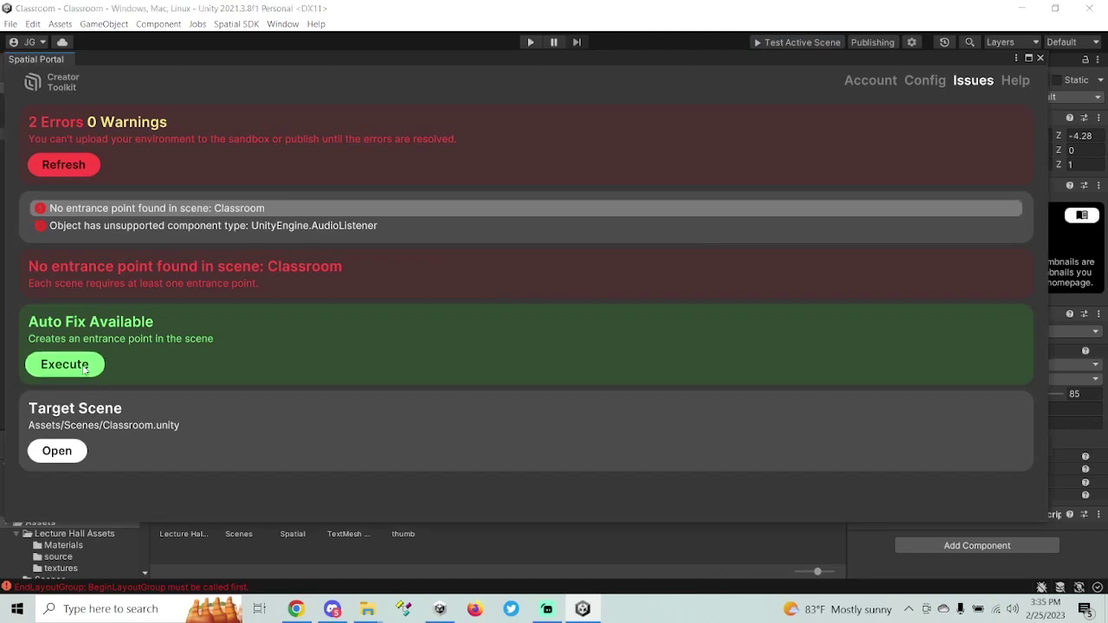
pyautogui.click(1040, 58)
# Move the EntrancePoint lower and sideways among the desks, to about X -3.83, Y 3.42
pyautogui.doubleClick(104, 148)
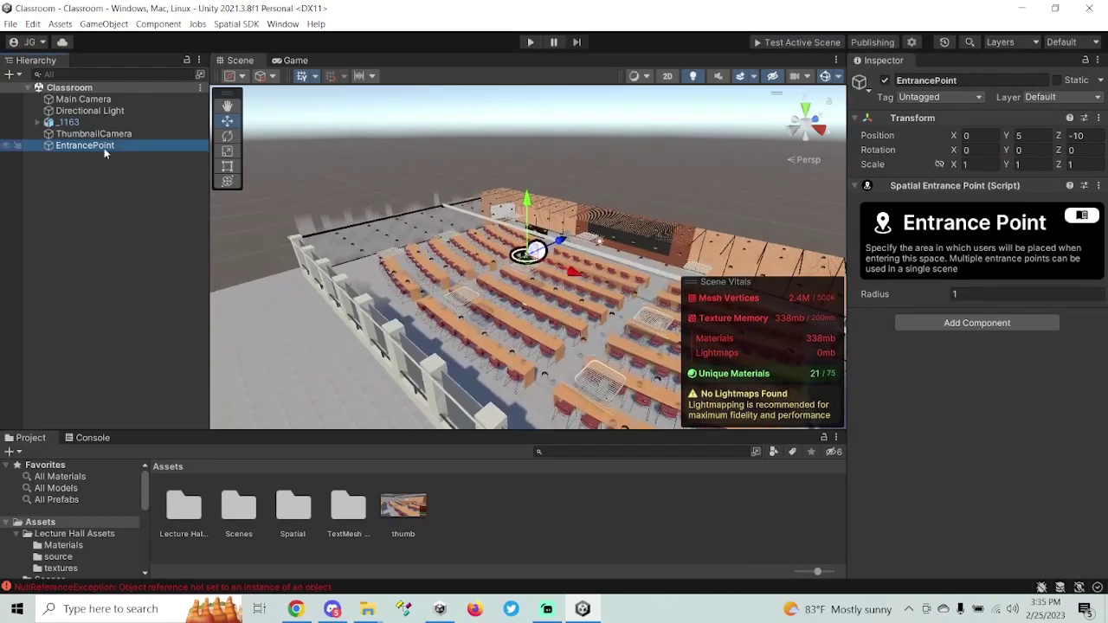
pyautogui.moveTo(530, 222); pyautogui.dragTo(526, 245)
pyautogui.moveTo(581, 335); pyautogui.dragTo(475, 309, button='right')
pyautogui.press('w')
pyautogui.scroll(3, 583, 317)
pyautogui.scroll(2, 583, 347)
pyautogui.moveTo(583, 346); pyautogui.dragTo(606, 346, button='right')
pyautogui.moveTo(526, 204); pyautogui.dragTo(545, 206)
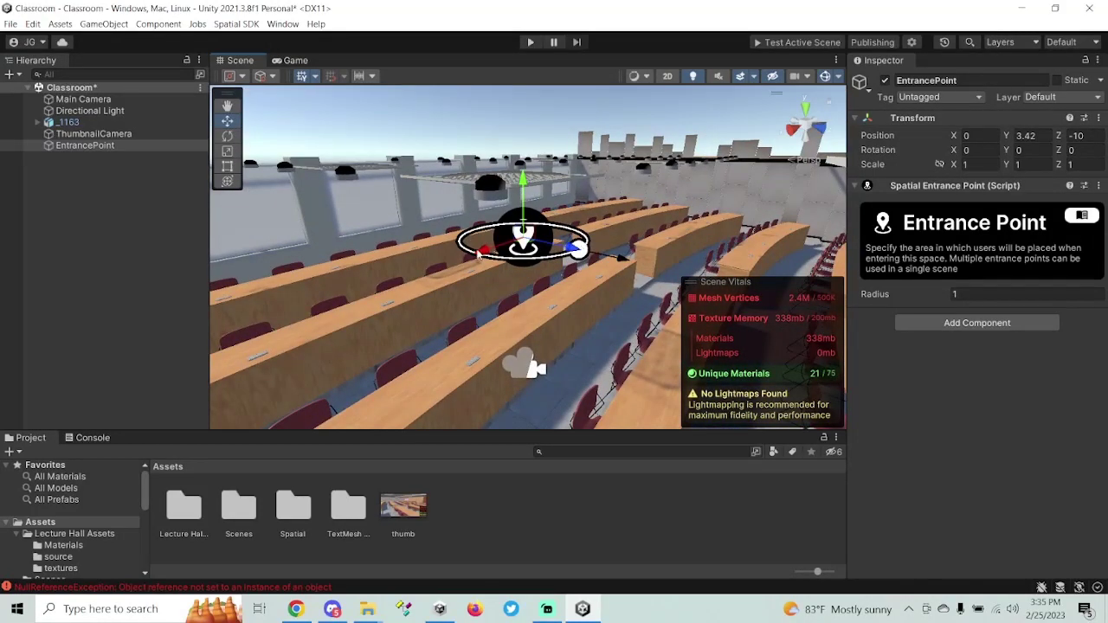
pyautogui.moveTo(481, 252); pyautogui.dragTo(576, 218)
# Select the floor mesh inside the _1163 model and collapse its Floor.001 material settings
pyautogui.moveTo(597, 276); pyautogui.dragTo(683, 271, button='right')
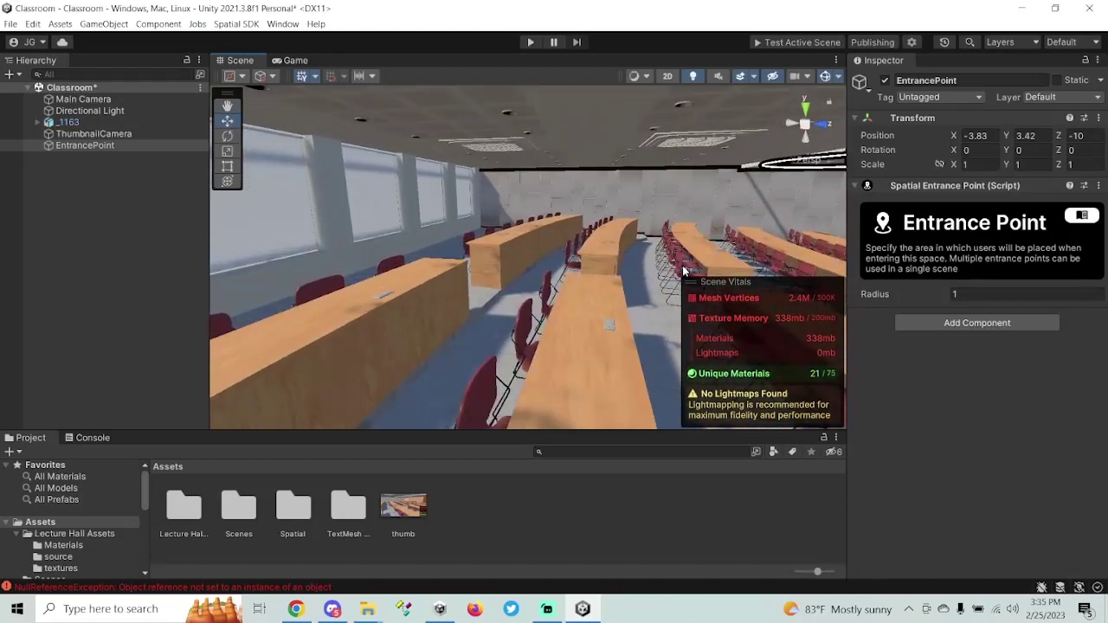
pyautogui.moveTo(635, 102); pyautogui.dragTo(725, 264, button='right')
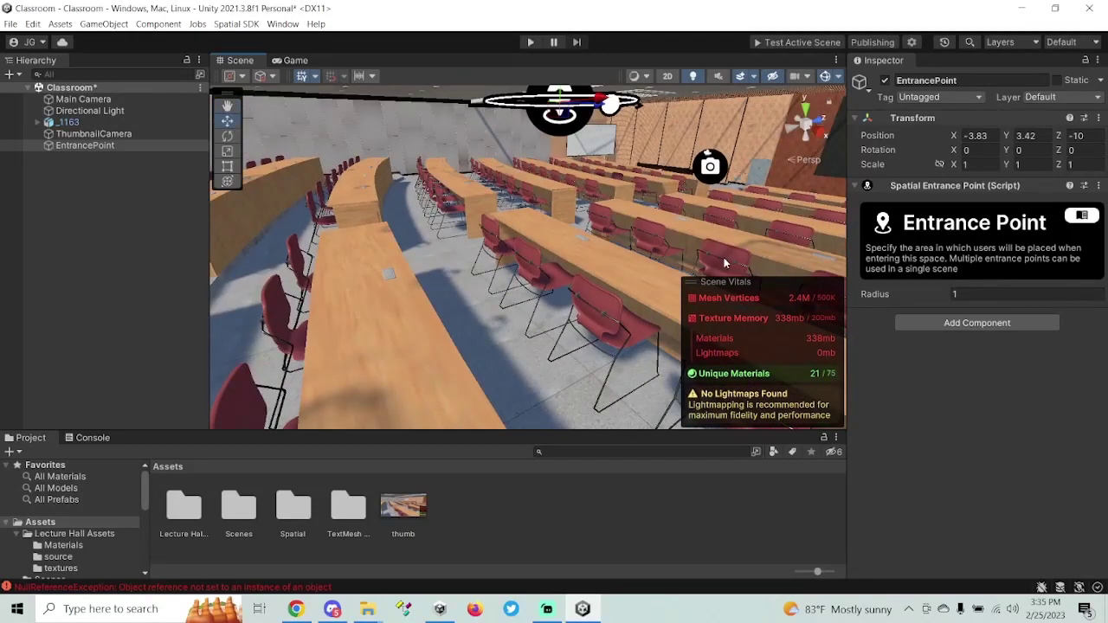
pyautogui.click(453, 284)
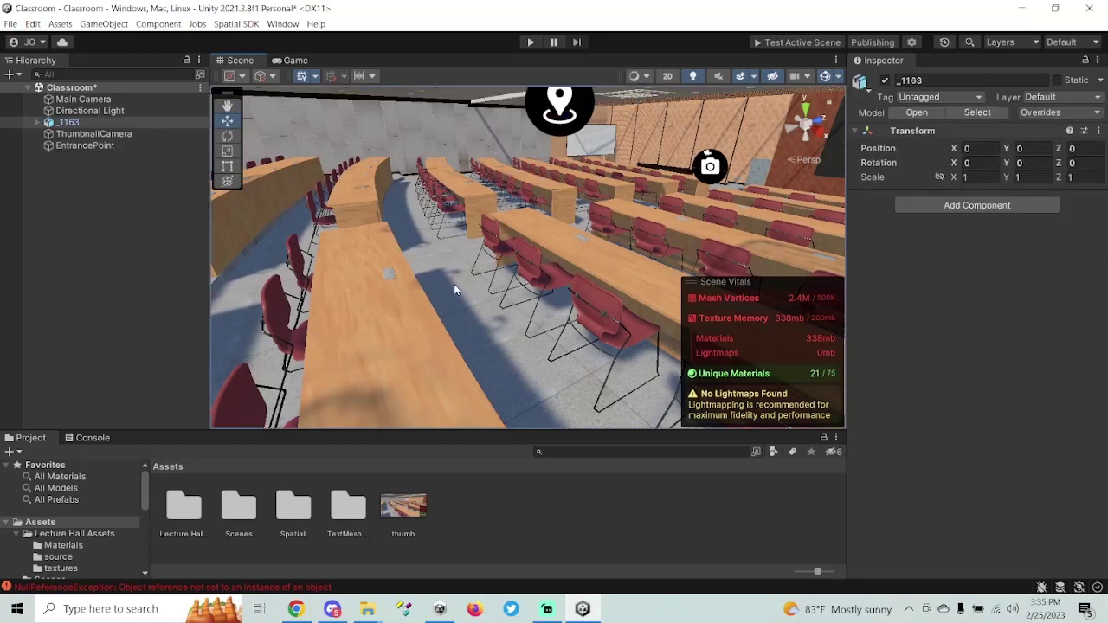
pyautogui.click(453, 284)
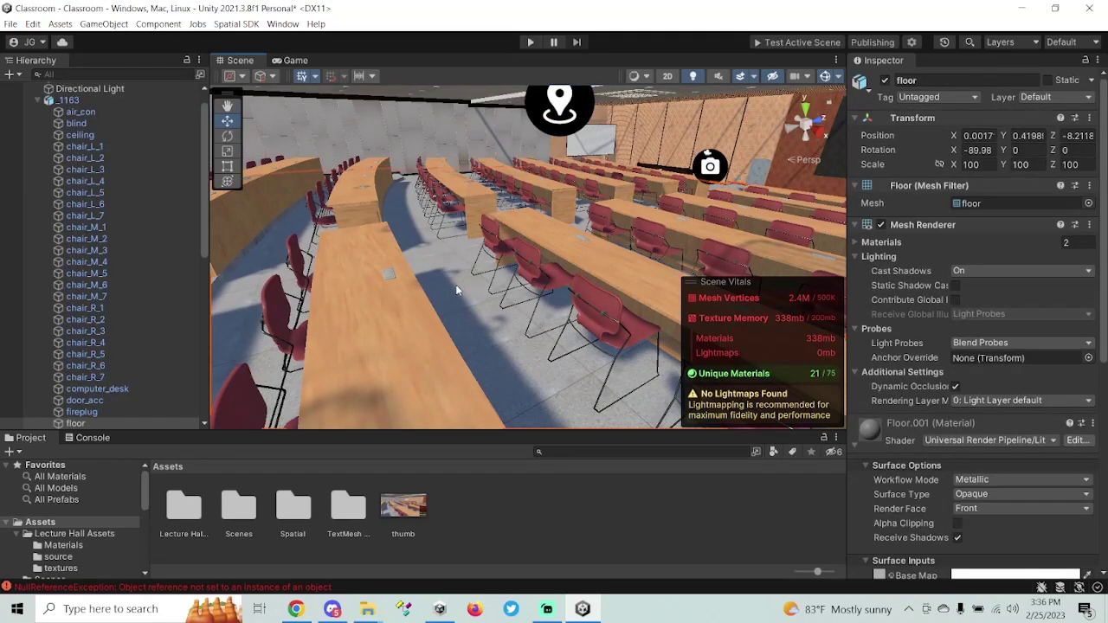
pyautogui.moveTo(470, 248); pyautogui.dragTo(517, 307, button='right')
pyautogui.press('a')
pyautogui.press('Right')
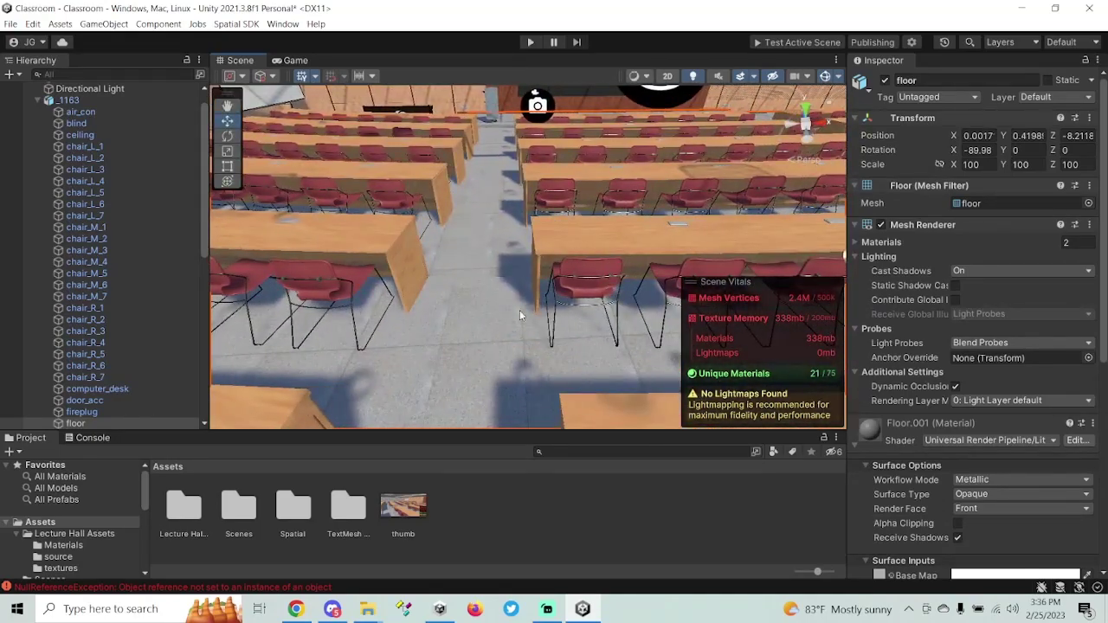
pyautogui.click(857, 446)
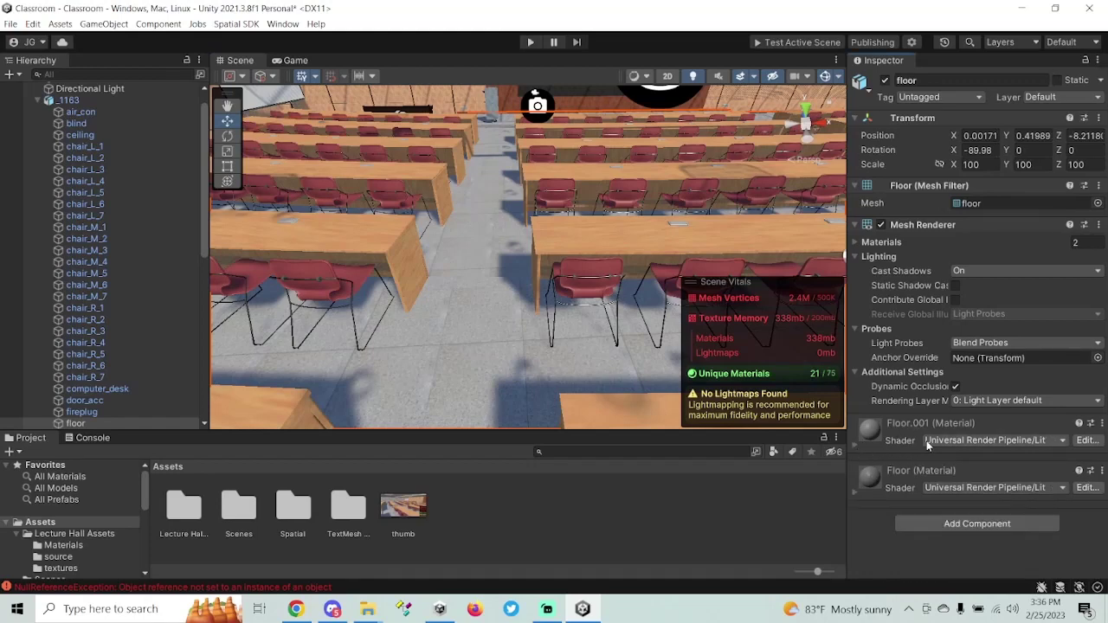
pyautogui.click(483, 321)
pyautogui.click(458, 338)
pyautogui.scroll(-3, 120, 338)
pyautogui.click(115, 337)
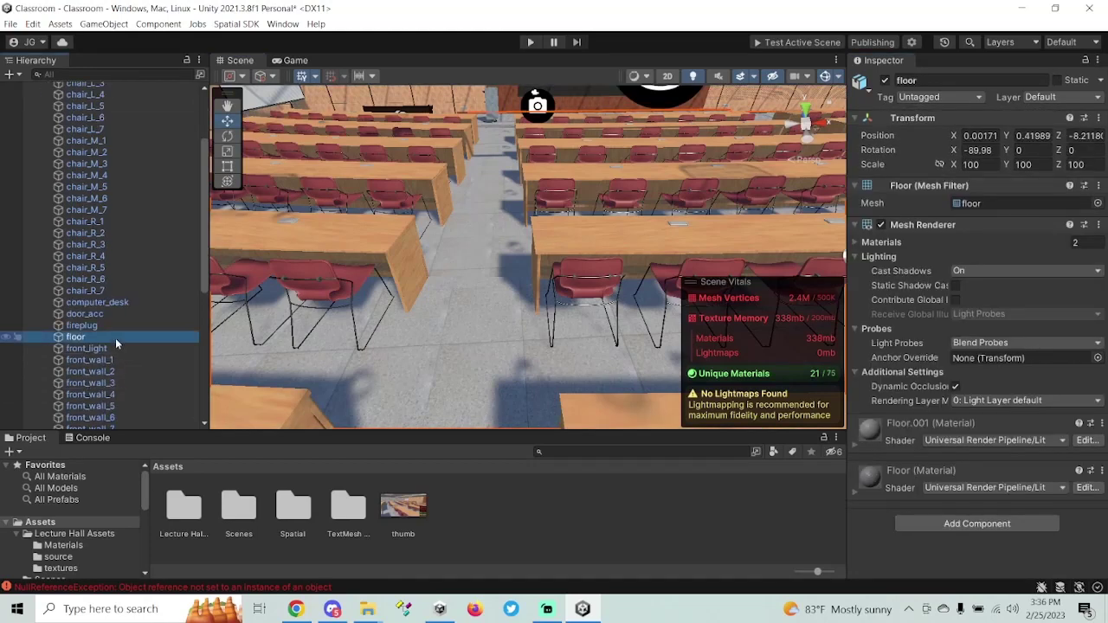
# Add a Mesh Collider component to the floor object
pyautogui.moveTo(424, 353); pyautogui.dragTo(416, 291, button='right')
pyautogui.keyDown('alt'); pyautogui.moveTo(415, 291); pyautogui.dragTo(412, 303); pyautogui.keyUp('alt')
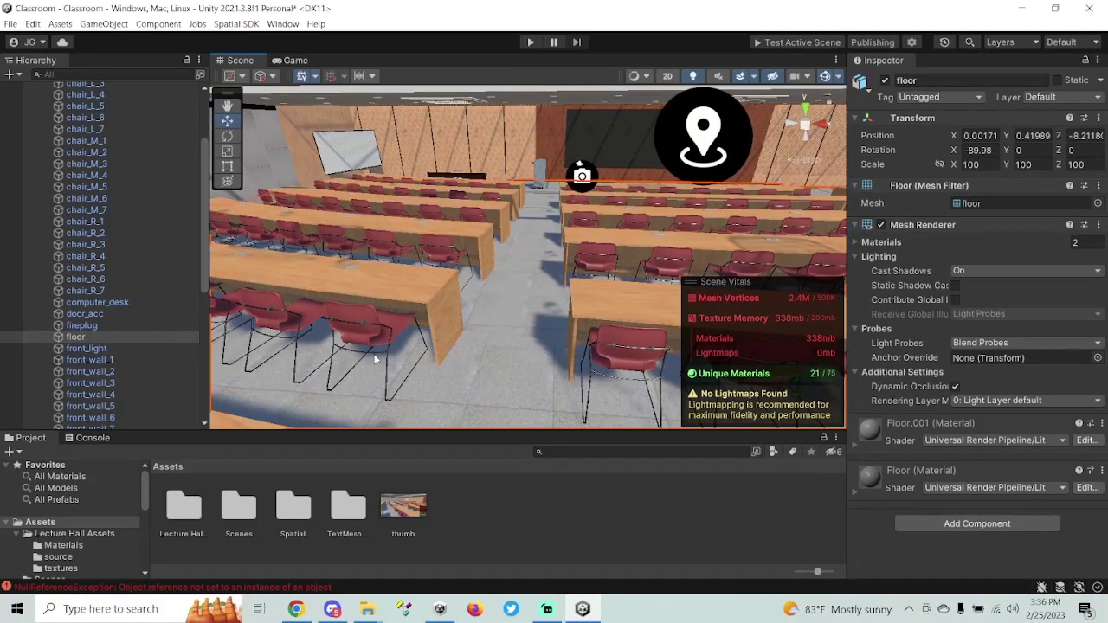
pyautogui.click(948, 524)
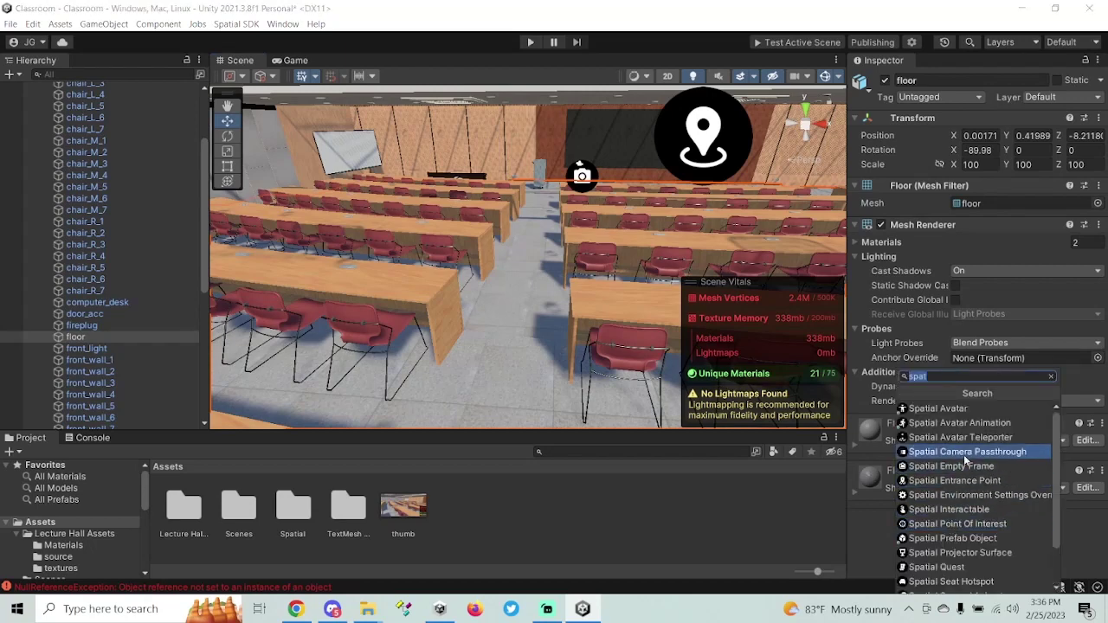
pyautogui.write('mesh')
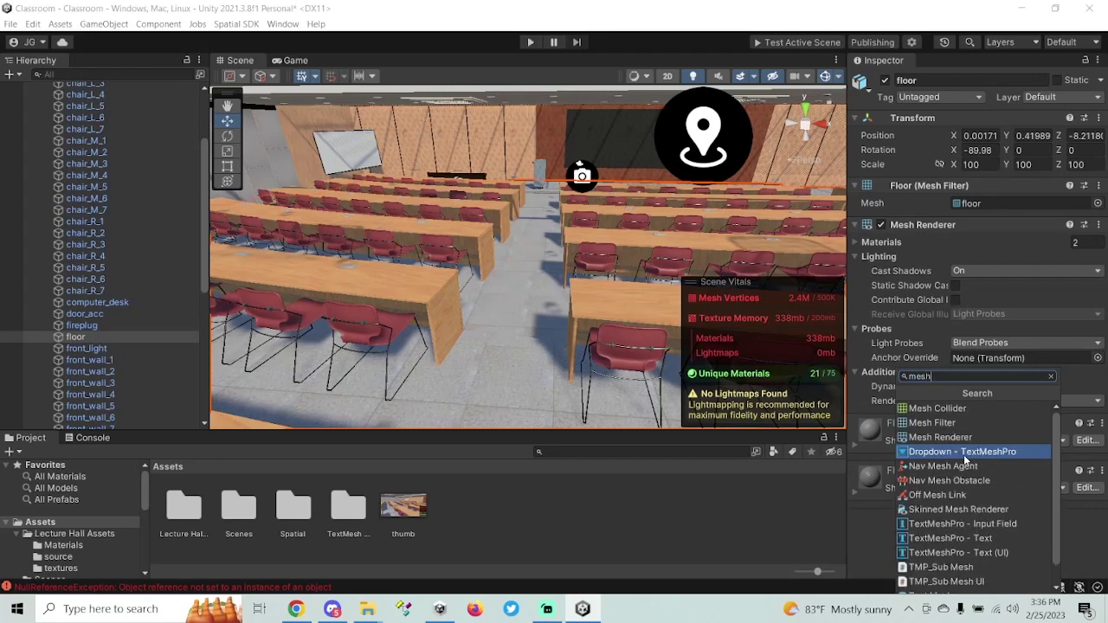
pyautogui.click(965, 409)
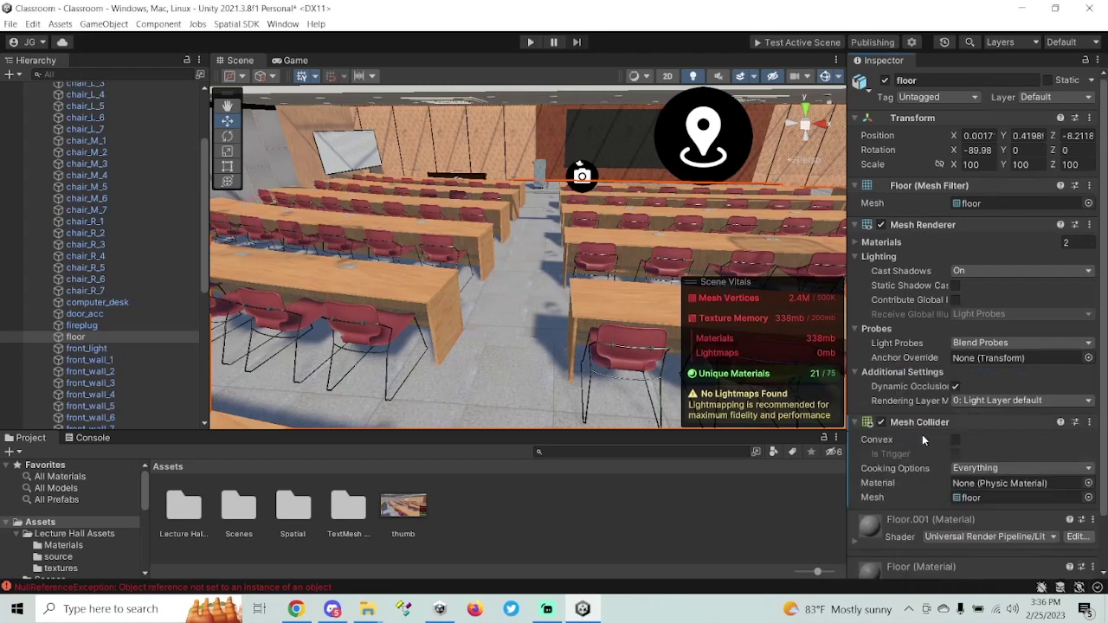
pyautogui.click(104, 337)
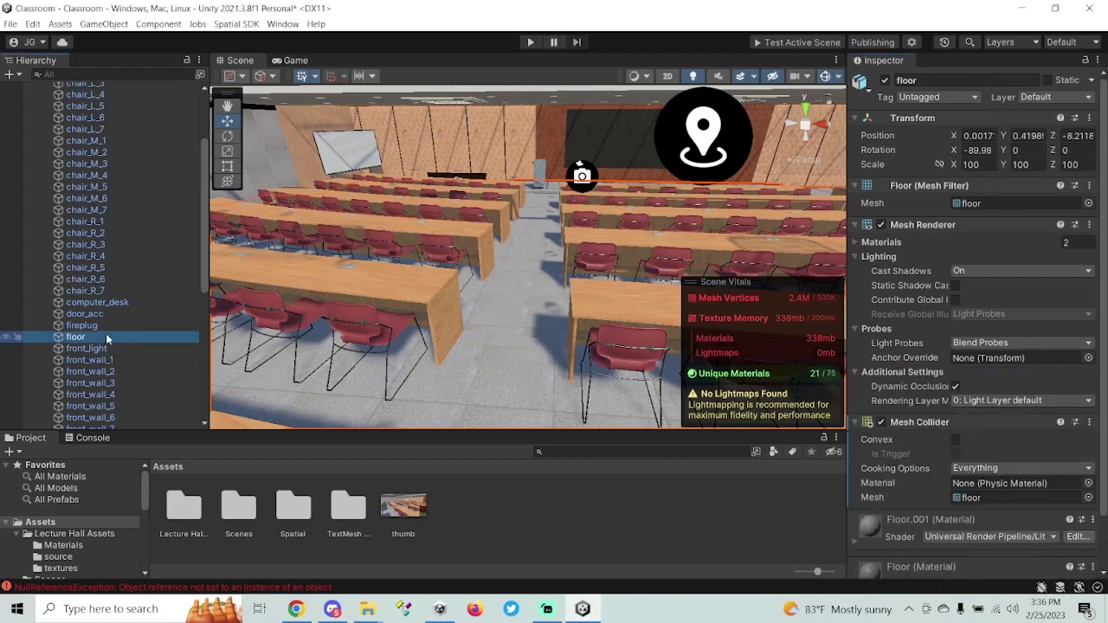
pyautogui.click(159, 23)
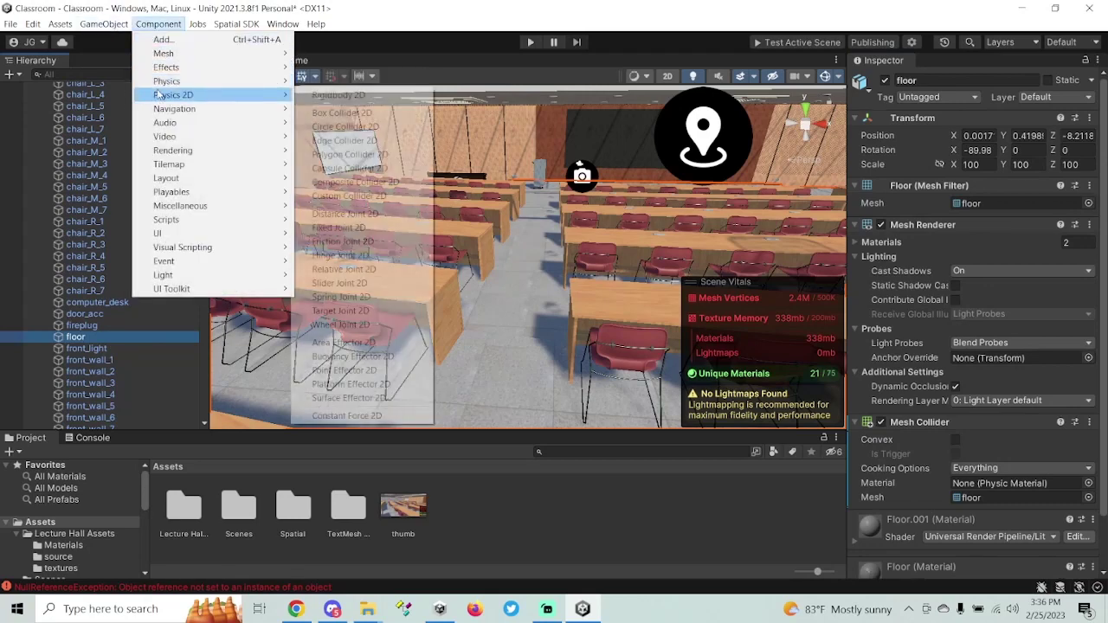
pyautogui.moveTo(162, 87)
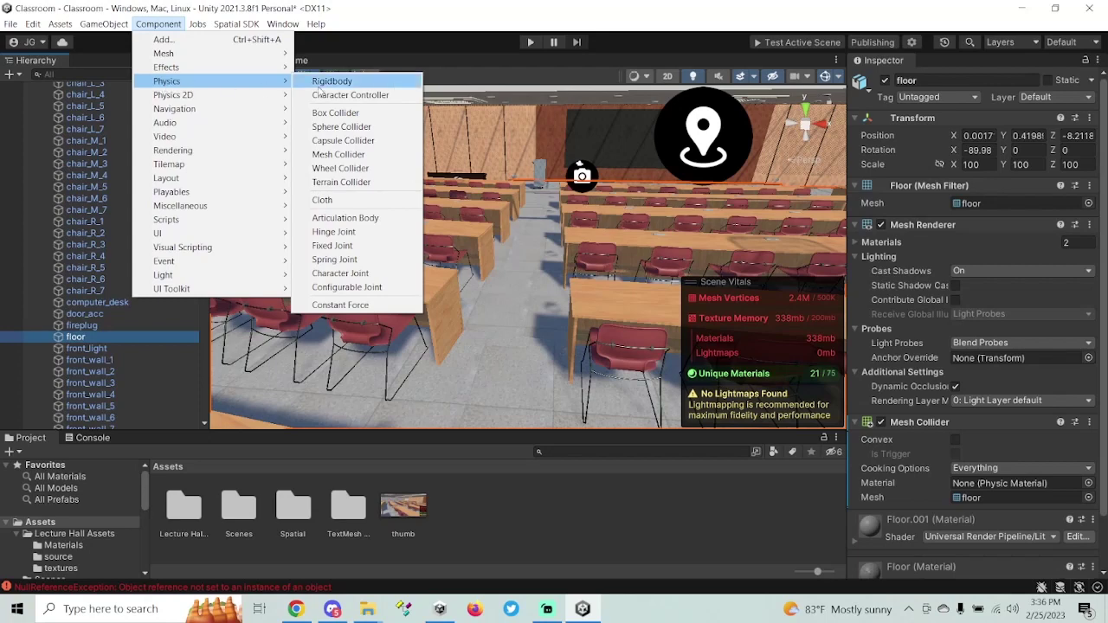
pyautogui.click(366, 24)
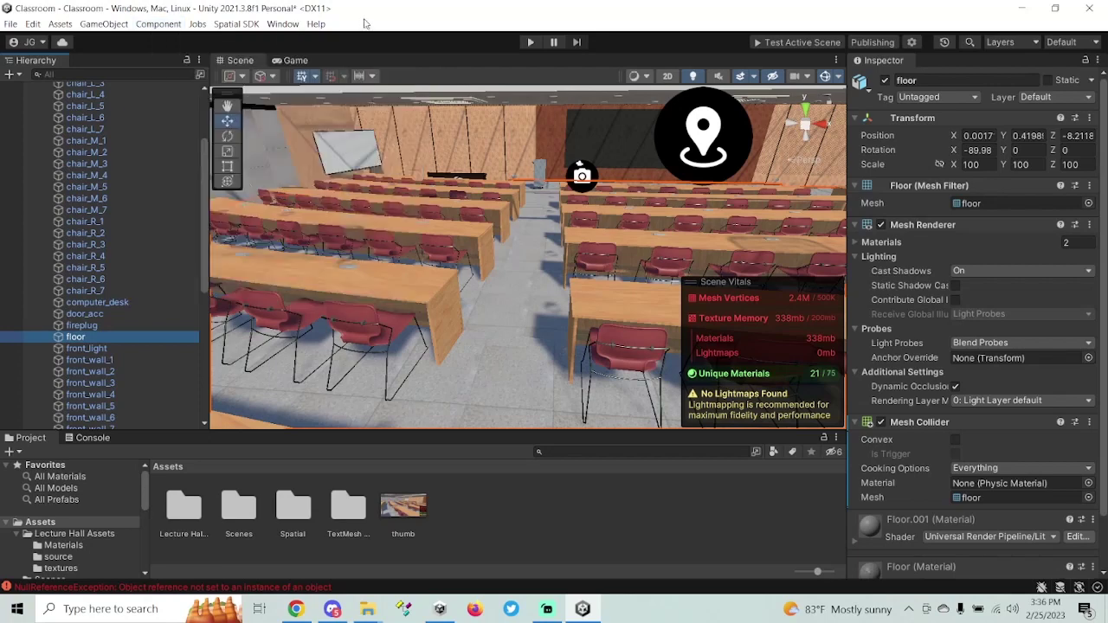
pyautogui.scroll(-3, 945, 462)
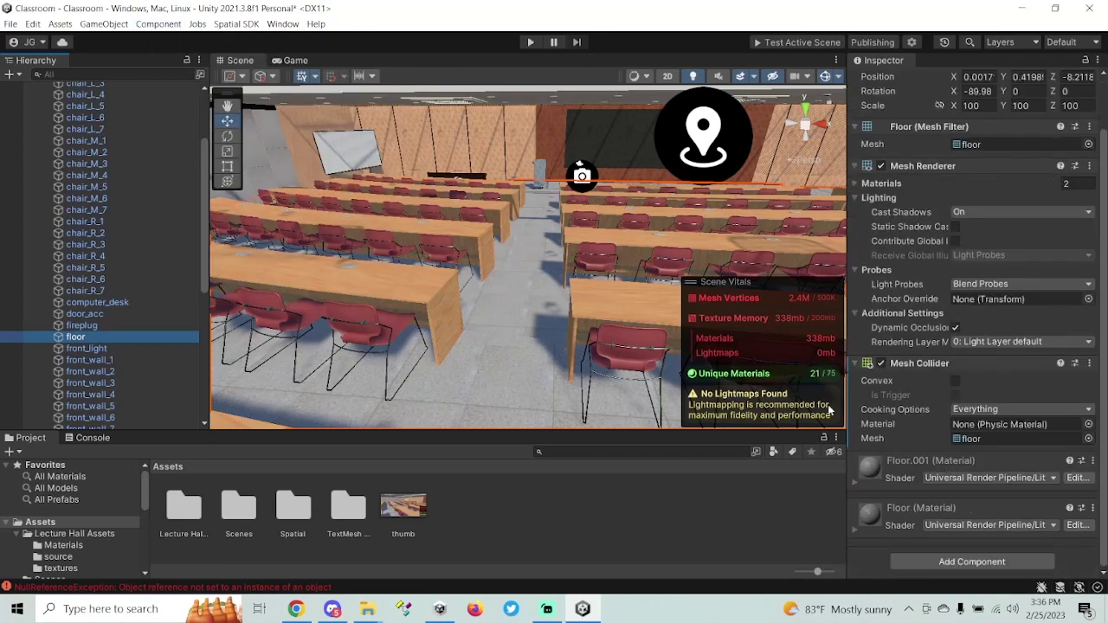
# Look around the lecture hall and check which separate meshes of the _1163 model form its surfaces, such as wall_mat_L
pyautogui.moveTo(529, 297); pyautogui.dragTo(610, 273, button='right')
pyautogui.scroll(3, 610, 272)
pyautogui.moveTo(541, 274); pyautogui.dragTo(307, 308, button='right')
pyautogui.scroll(-3, 470, 289)
pyautogui.moveTo(475, 307); pyautogui.dragTo(325, 265, button='right')
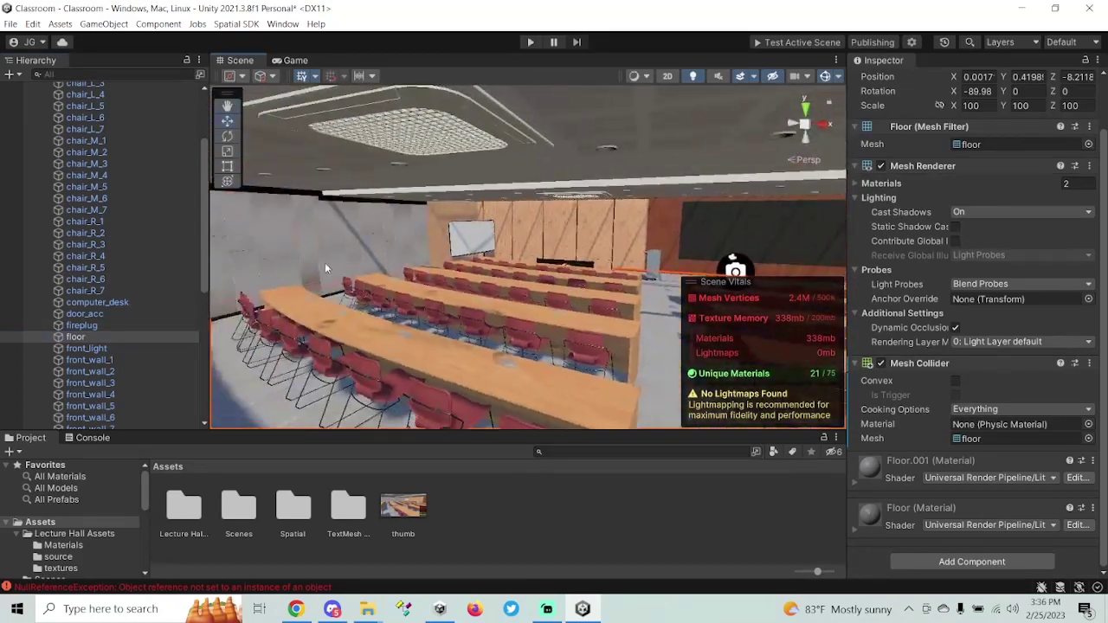
pyautogui.scroll(3, 325, 264)
pyautogui.moveTo(436, 307); pyautogui.dragTo(491, 307, button='right')
pyautogui.click(520, 333)
pyautogui.click(520, 333)
pyautogui.scroll(3, 491, 306)
pyautogui.click(527, 400)
pyautogui.moveTo(576, 329); pyautogui.dragTo(558, 219, button='right')
pyautogui.click(505, 298)
pyautogui.click(438, 288)
pyautogui.click(435, 294)
pyautogui.scroll(-3, 559, 218)
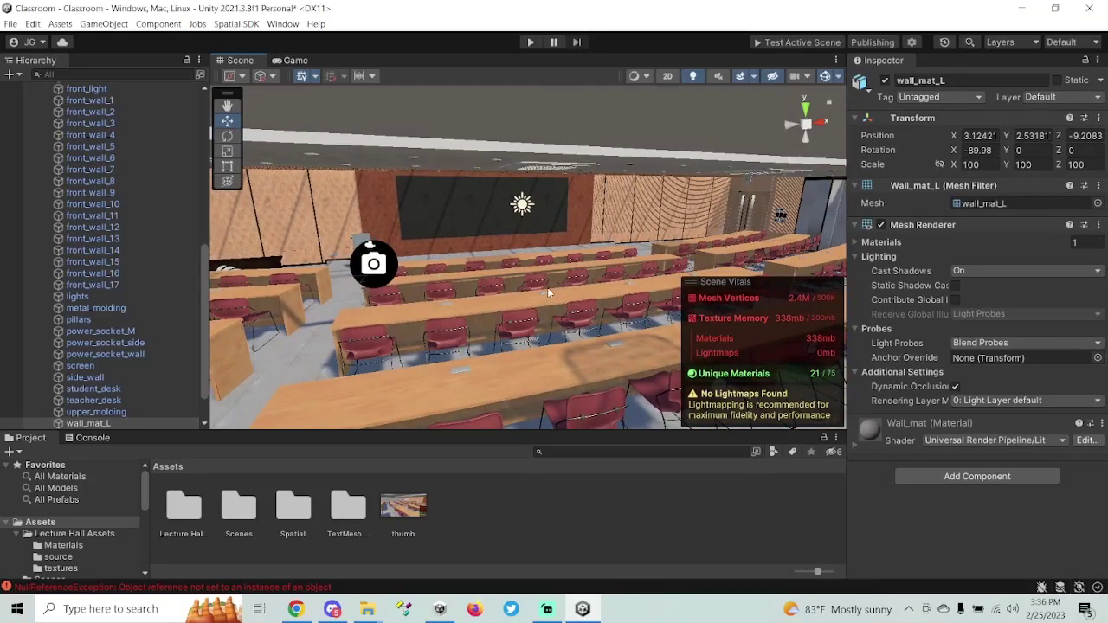
pyautogui.moveTo(541, 305); pyautogui.dragTo(484, 351, button='right')
pyautogui.click(482, 349)
pyautogui.click(482, 349)
# Move the EntrancePoint over the aisle between the desks and closer to the floor, to about X -5.8, Y 2.279
pyautogui.moveTo(568, 312); pyautogui.dragTo(425, 317, button='right')
pyautogui.scroll(-4, 497, 284)
pyautogui.click(467, 253)
pyautogui.moveTo(572, 297); pyautogui.dragTo(516, 258, button='right')
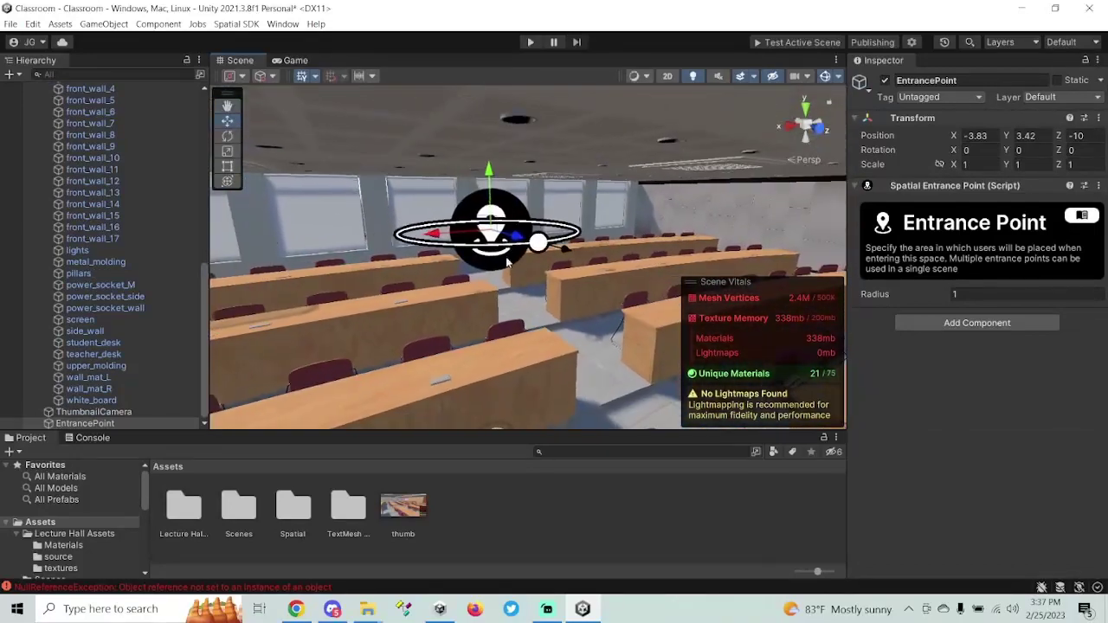
pyautogui.moveTo(437, 237); pyautogui.dragTo(572, 233)
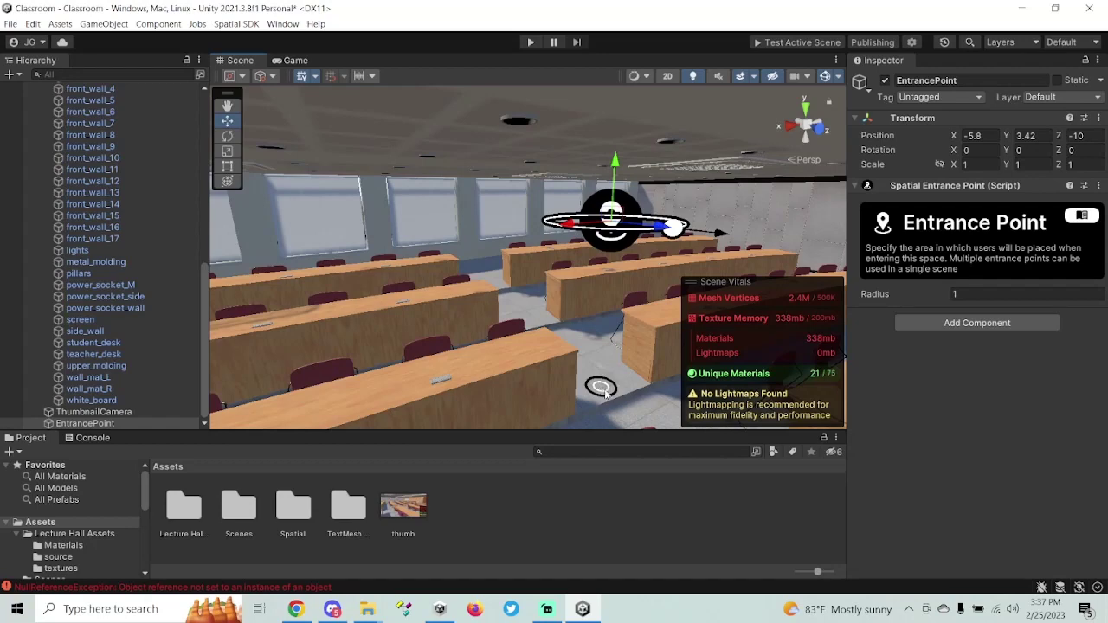
pyautogui.moveTo(538, 313); pyautogui.dragTo(591, 352, button='right')
pyautogui.scroll(3, 591, 352)
pyautogui.moveTo(560, 103); pyautogui.dragTo(554, 185)
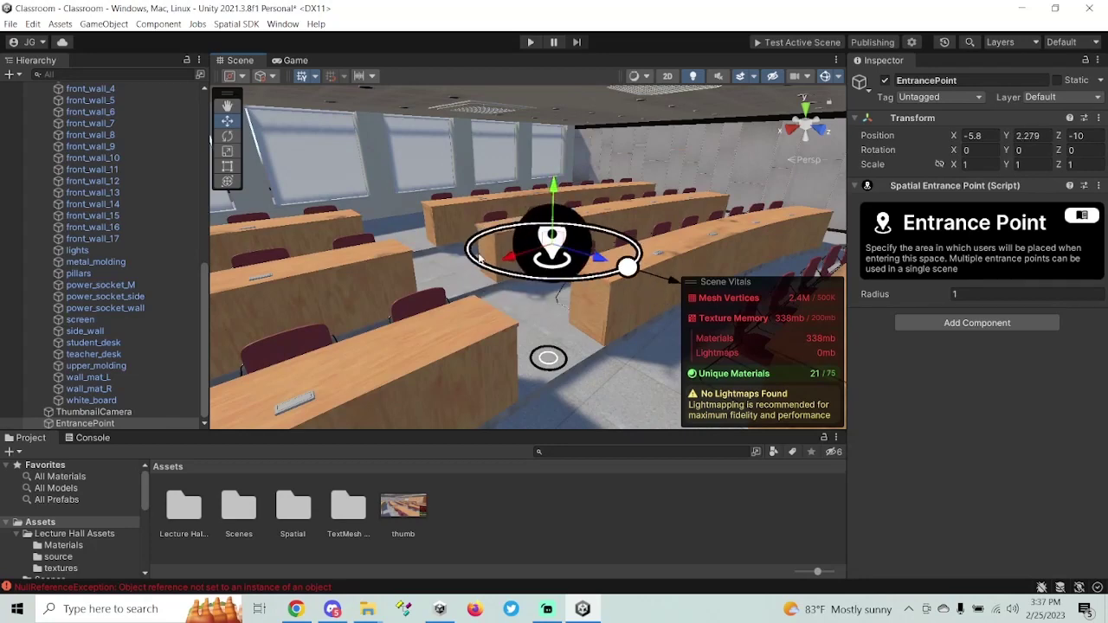
pyautogui.moveTo(433, 295); pyautogui.dragTo(529, 299, button='right')
pyautogui.scroll(-5, 749, 247)
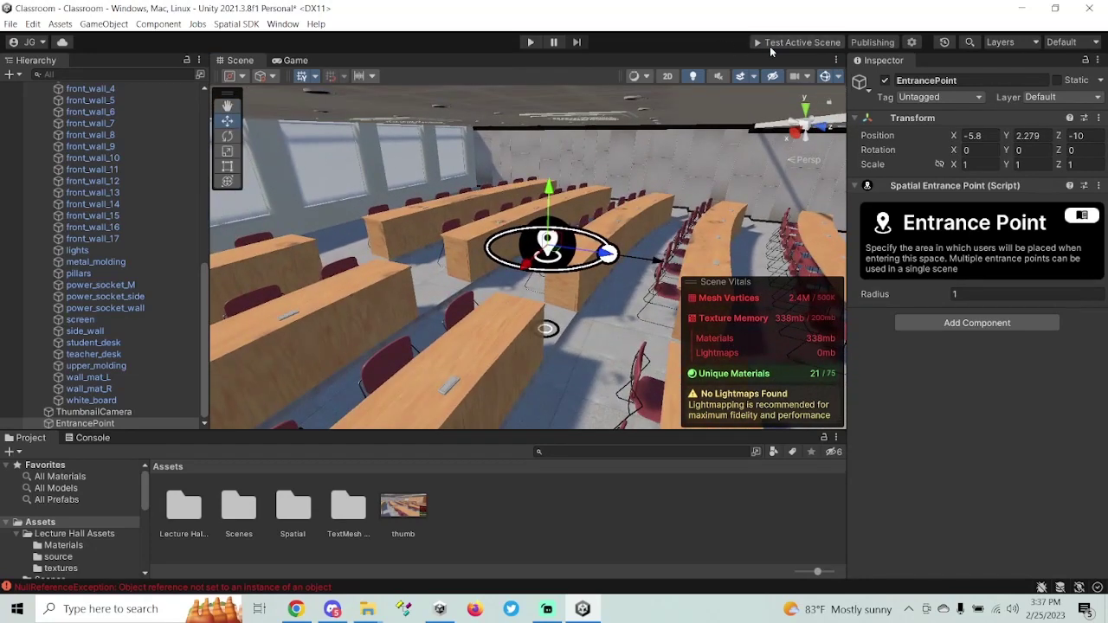
# Save the scene and rerun the Spatial sandbox test, review the reported package issue and close the Spatial Portal
pyautogui.click(769, 43)
pyautogui.click(591, 329)
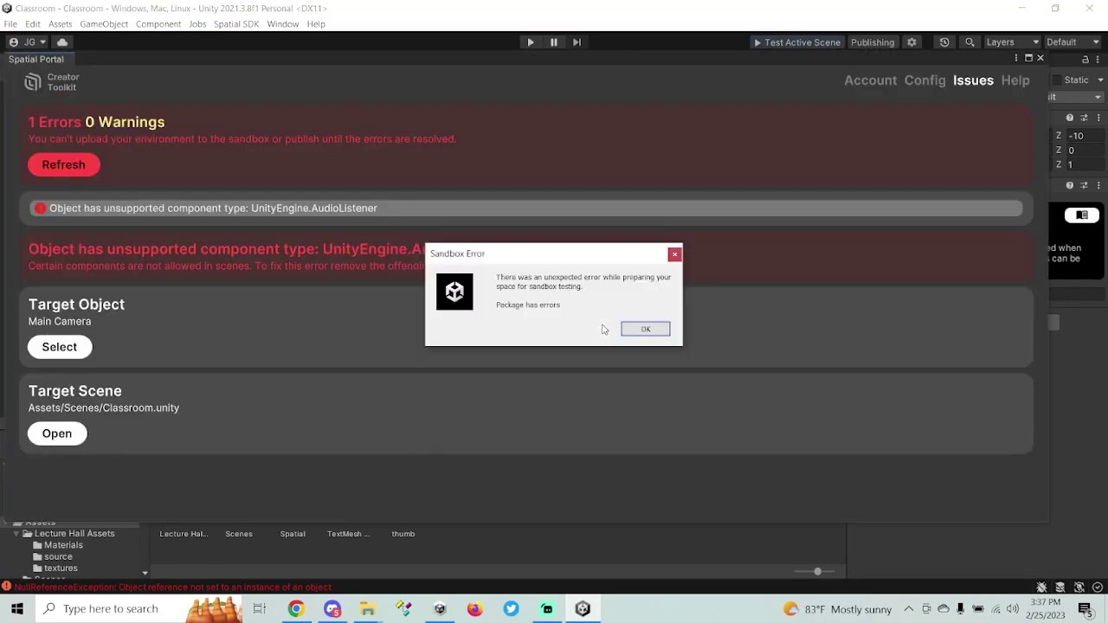
pyautogui.click(644, 329)
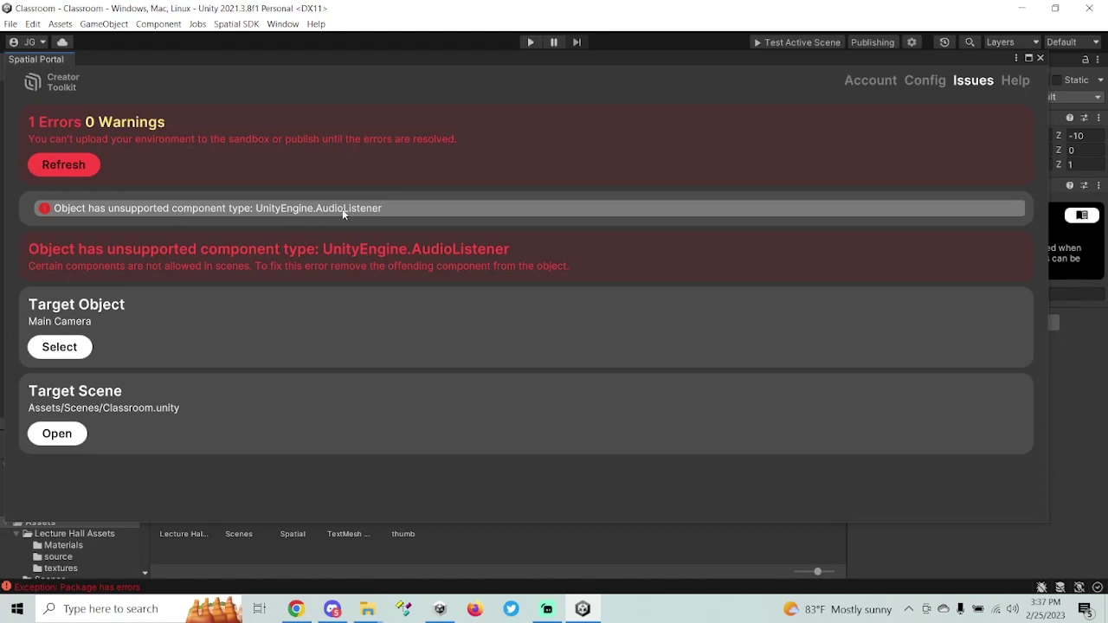
pyautogui.click(1039, 57)
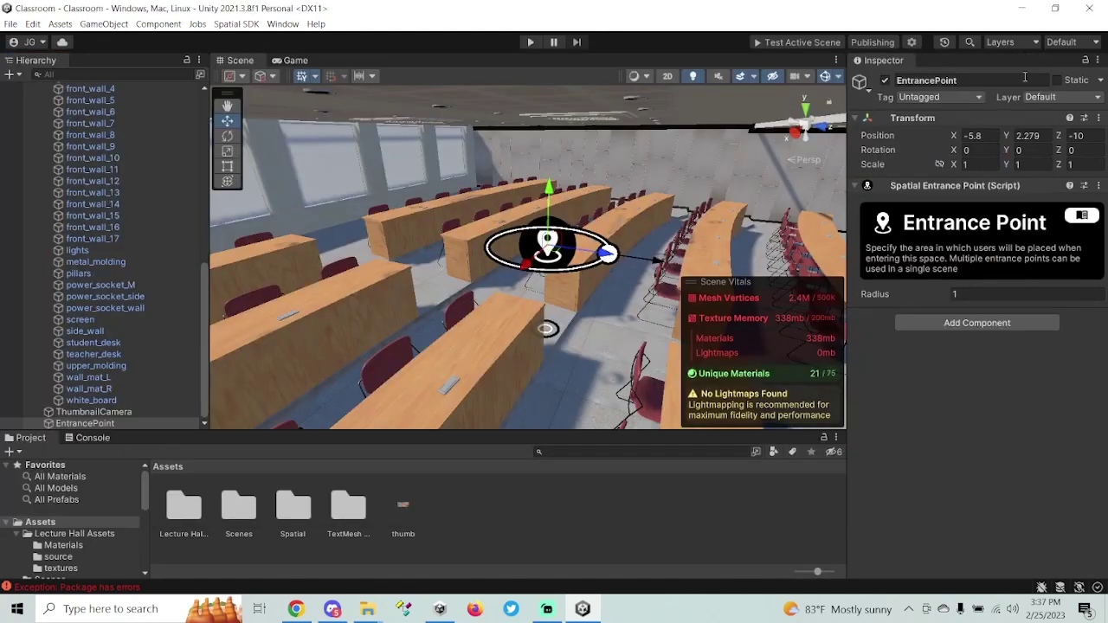
# Remove the Audio Listener component from the Main Camera, and delete the Main Camera from the Classroom scene
pyautogui.click(104, 412)
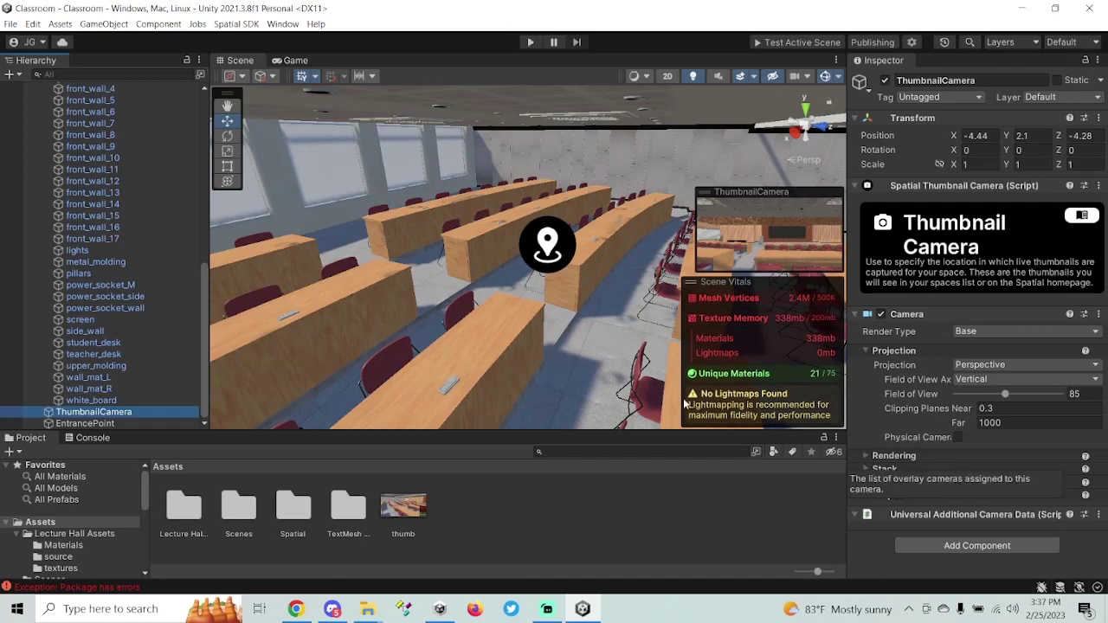
pyautogui.scroll(5, 150, 269)
pyautogui.scroll(5, 151, 268)
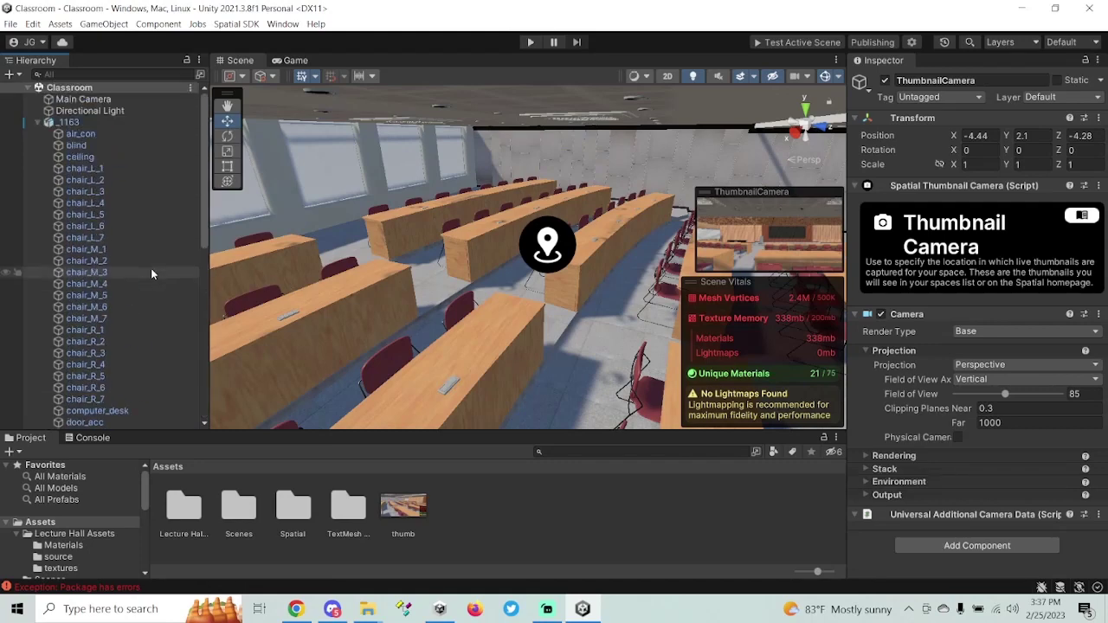
pyautogui.click(37, 122)
pyautogui.click(78, 98)
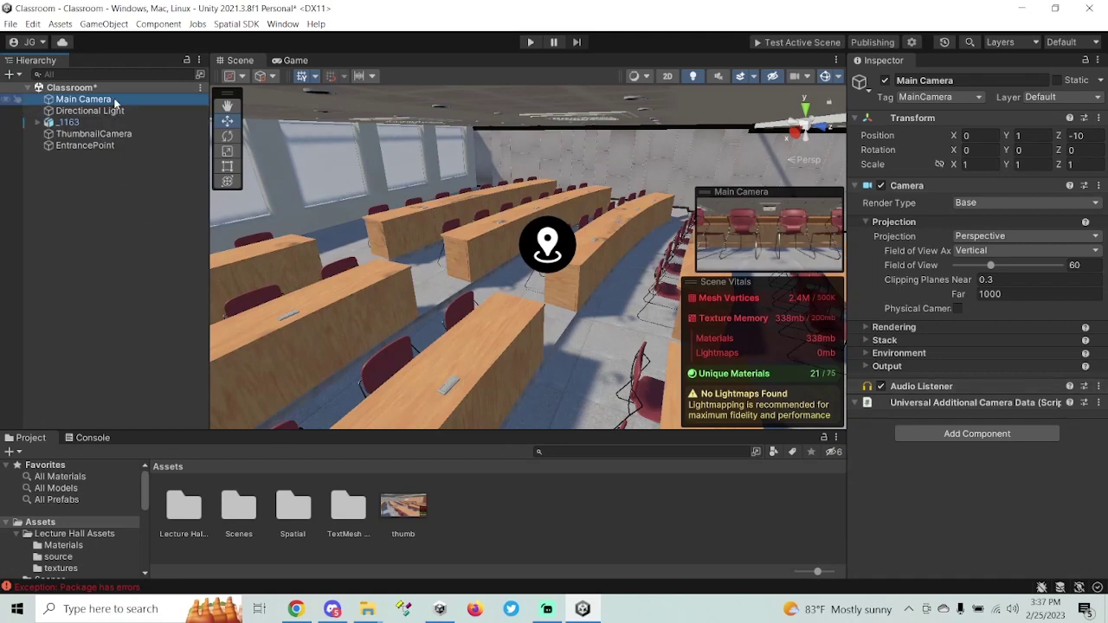
pyautogui.click(114, 135)
pyautogui.click(121, 99)
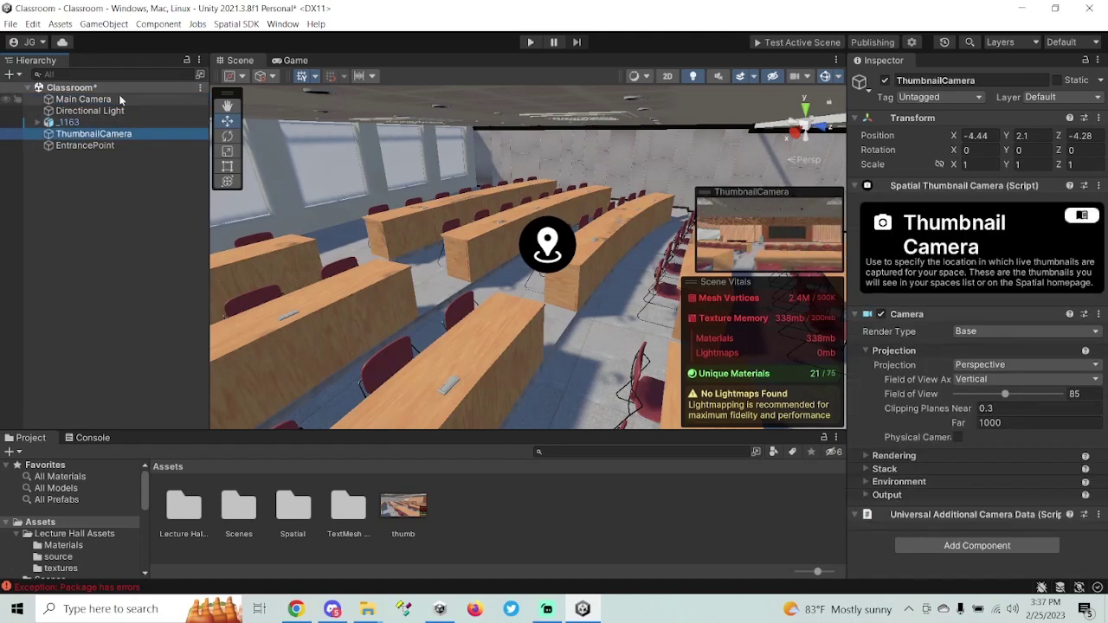
pyautogui.click(1099, 403)
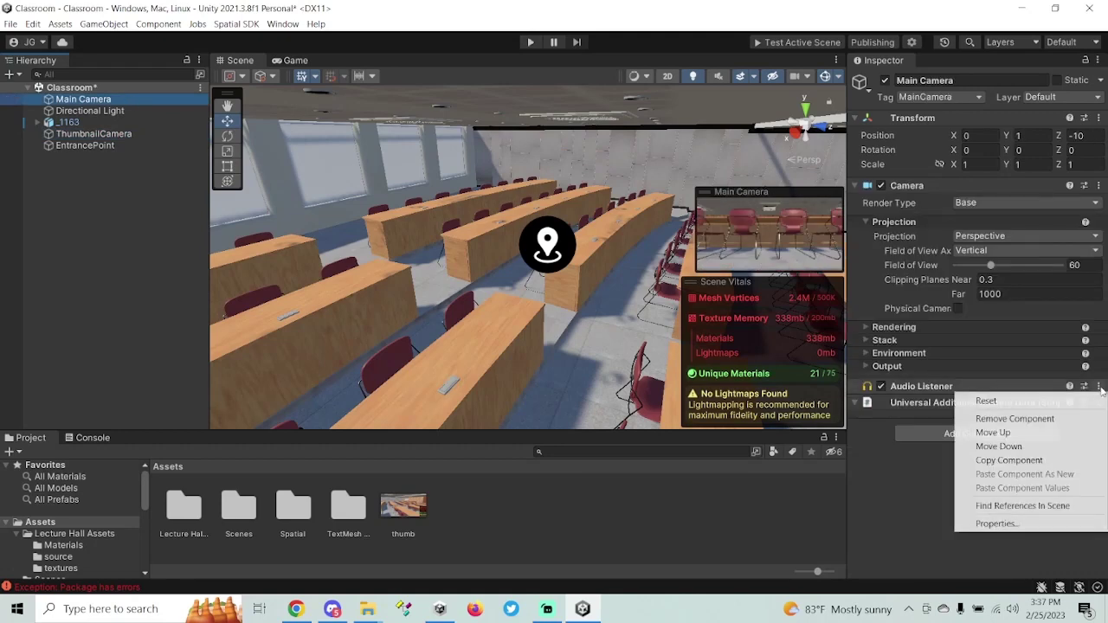
pyautogui.click(1014, 418)
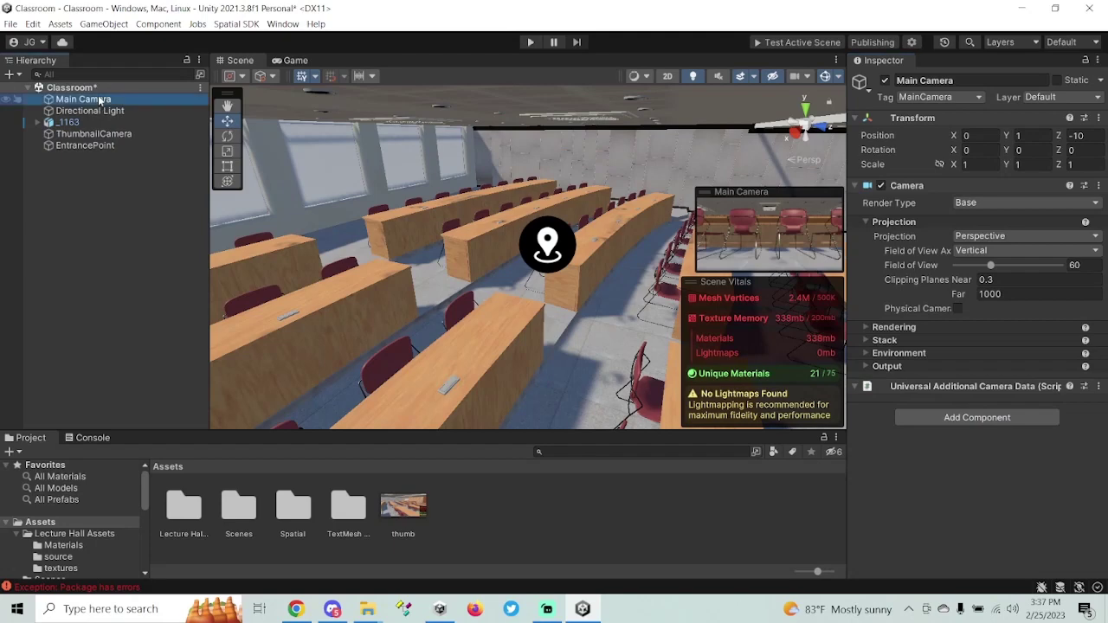
pyautogui.press('Delete')
# Check the ThumbnailCamera and EntrancePoint objects, rerun the sandbox test of the active scene and dismiss the sandbox report
pyautogui.moveTo(384, 158); pyautogui.dragTo(481, 157, button='right')
pyautogui.click(85, 136)
pyautogui.click(87, 122)
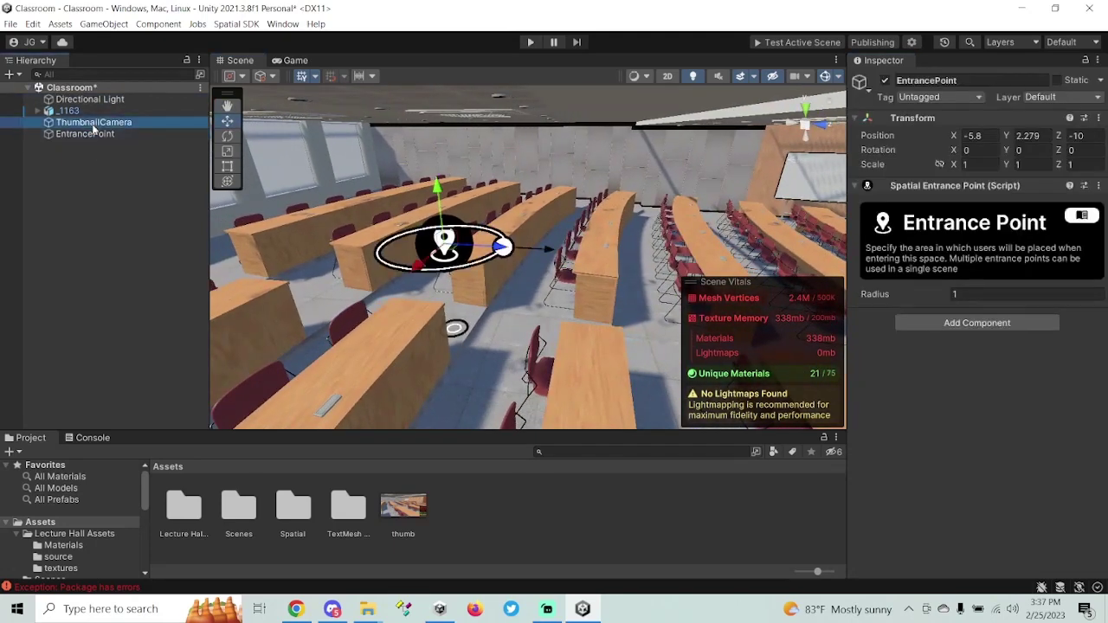
pyautogui.click(85, 134)
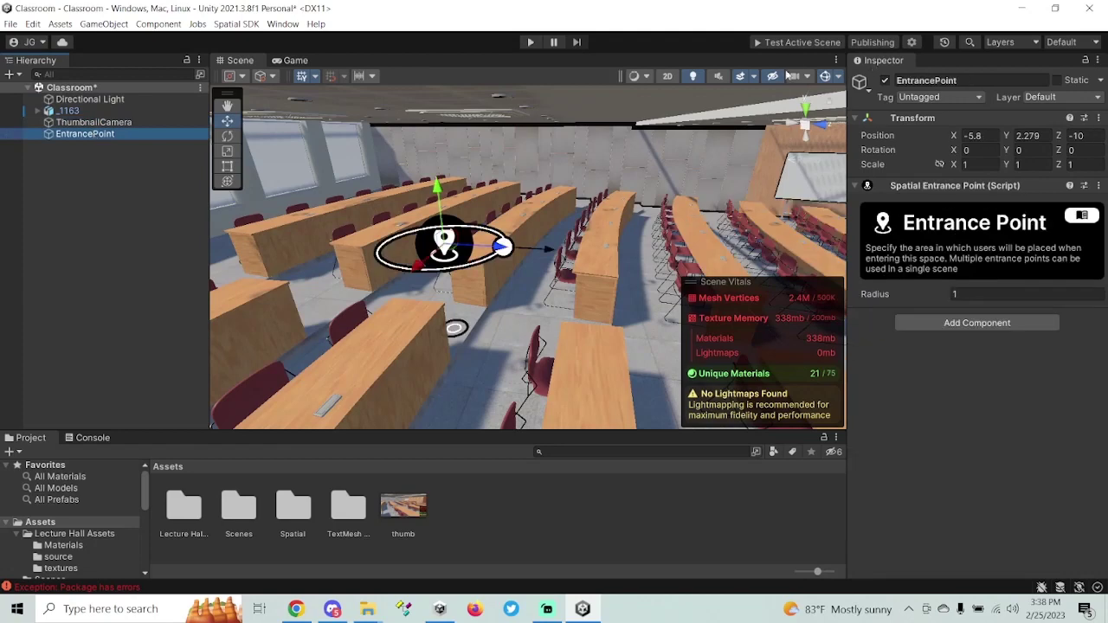
pyautogui.click(791, 42)
pyautogui.click(606, 328)
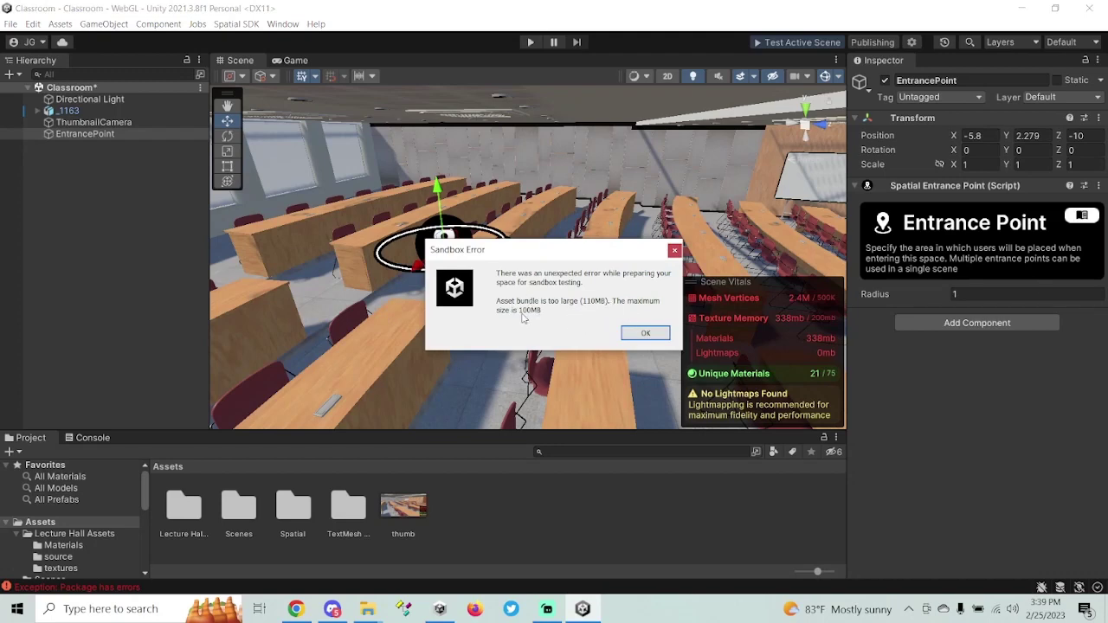
pyautogui.click(644, 333)
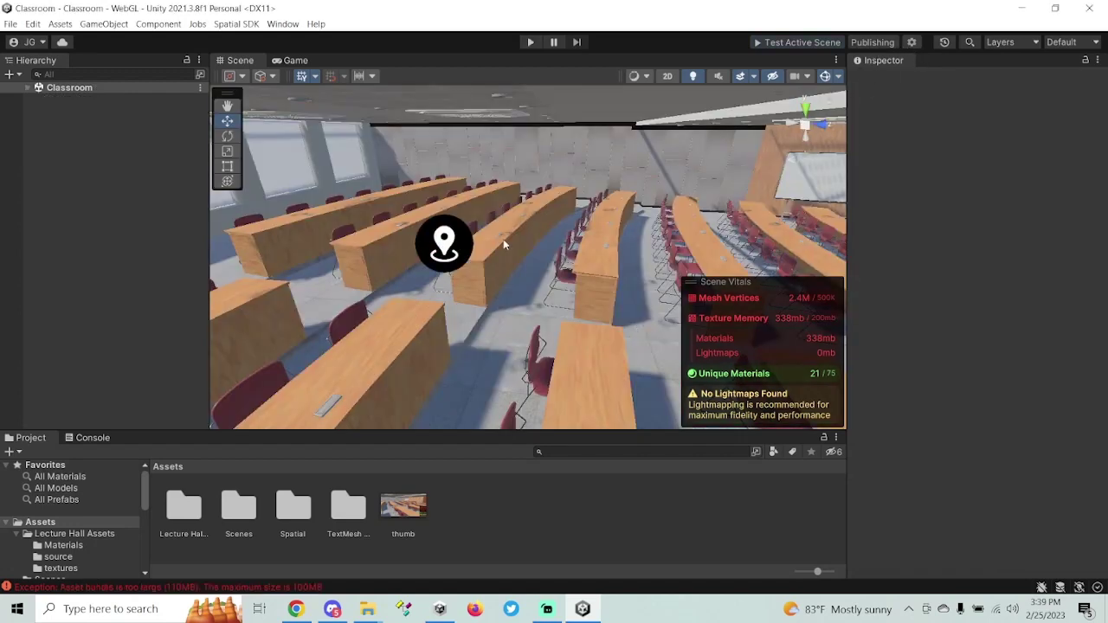
# Move the Directional Light within the front of the lecture hall to about X 1.08, Y 2.48, Z -1.85
pyautogui.moveTo(486, 183); pyautogui.dragTo(632, 184, button='right')
pyautogui.scroll(2, 632, 183)
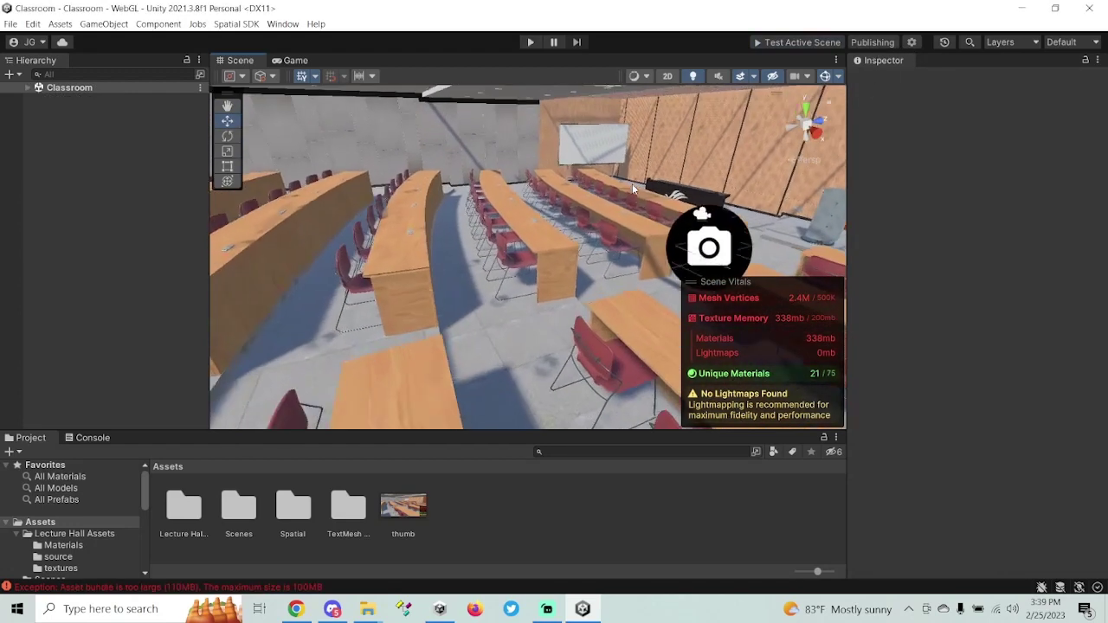
pyautogui.scroll(-3, 632, 189)
pyautogui.moveTo(447, 300); pyautogui.dragTo(779, 121, button='right')
pyautogui.moveTo(518, 167); pyautogui.dragTo(468, 199, button='right')
pyautogui.click(28, 88)
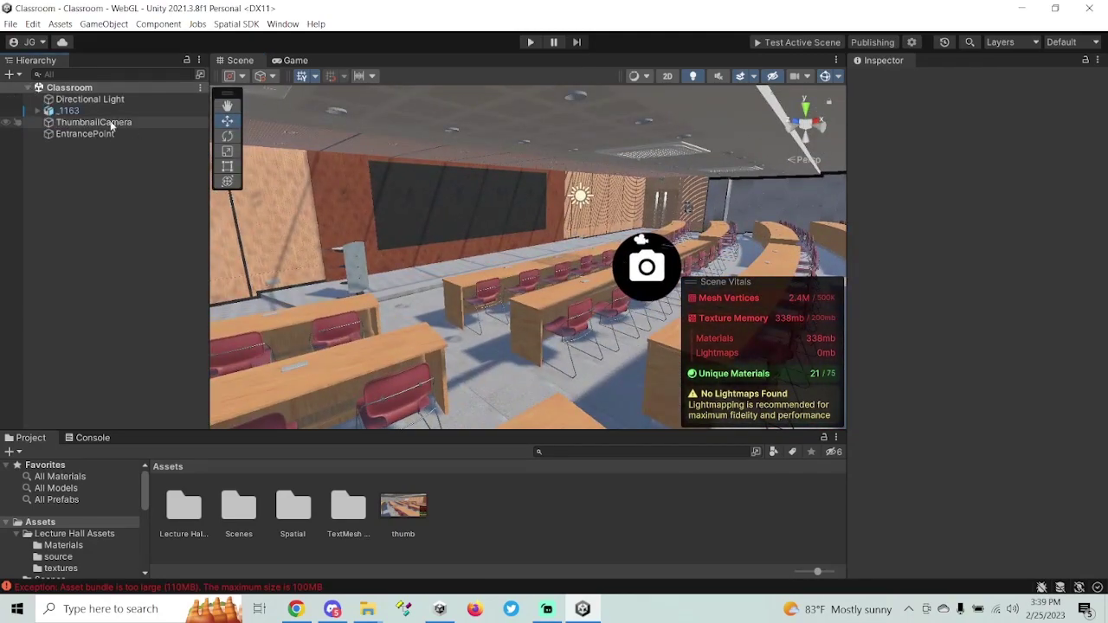
pyautogui.click(141, 100)
pyautogui.moveTo(449, 243); pyautogui.dragTo(585, 208, button='right')
pyautogui.moveTo(559, 240); pyautogui.dragTo(660, 206)
pyautogui.moveTo(537, 290); pyautogui.dragTo(608, 295, button='right')
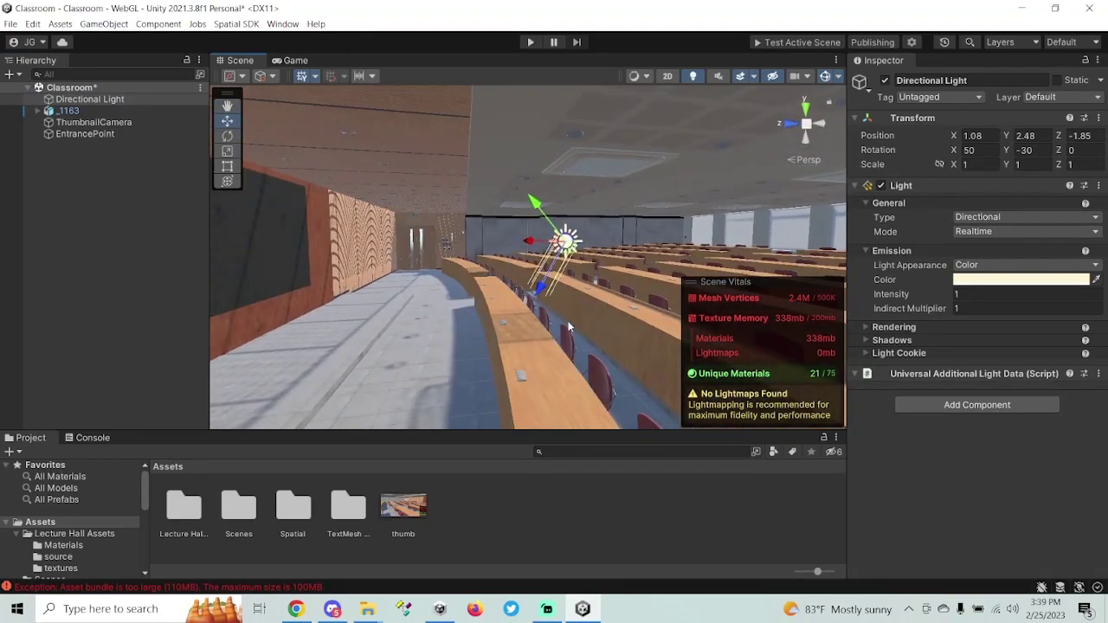
# Examine the front wall panel and ceiling meshes around the Directional Light and their Mesh Renderer lighting settings
pyautogui.click(416, 159)
pyautogui.click(415, 159)
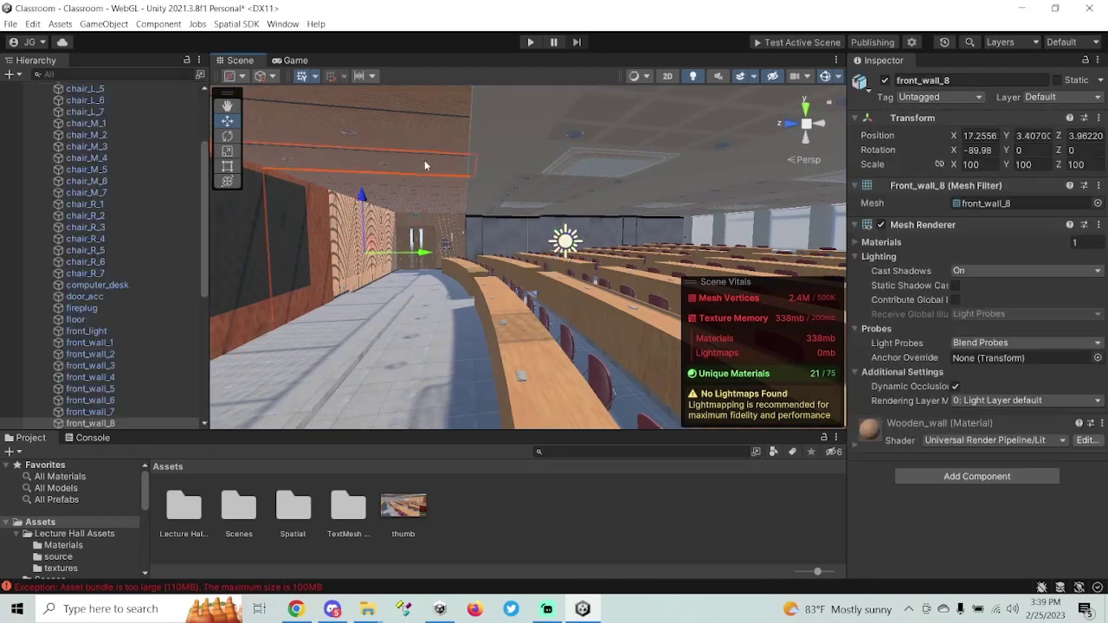
pyautogui.moveTo(439, 221); pyautogui.dragTo(584, 206, button='right')
pyautogui.click(577, 182)
pyautogui.click(577, 183)
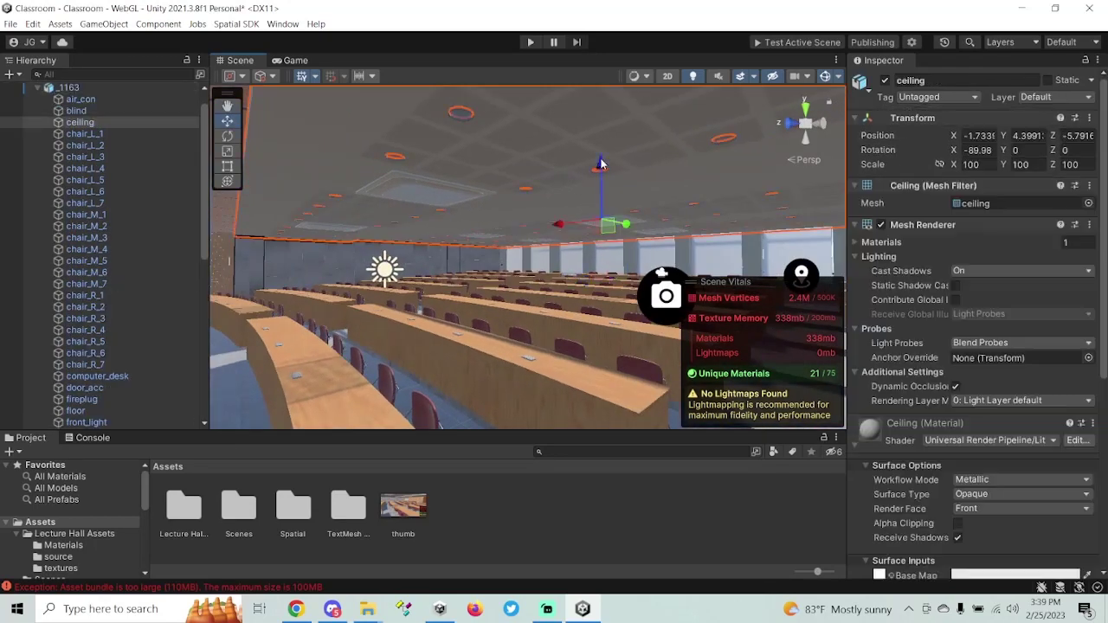
pyautogui.click(669, 189)
pyautogui.click(668, 180)
pyautogui.moveTo(668, 180); pyautogui.dragTo(547, 235, button='right')
pyautogui.scroll(1, 98, 121)
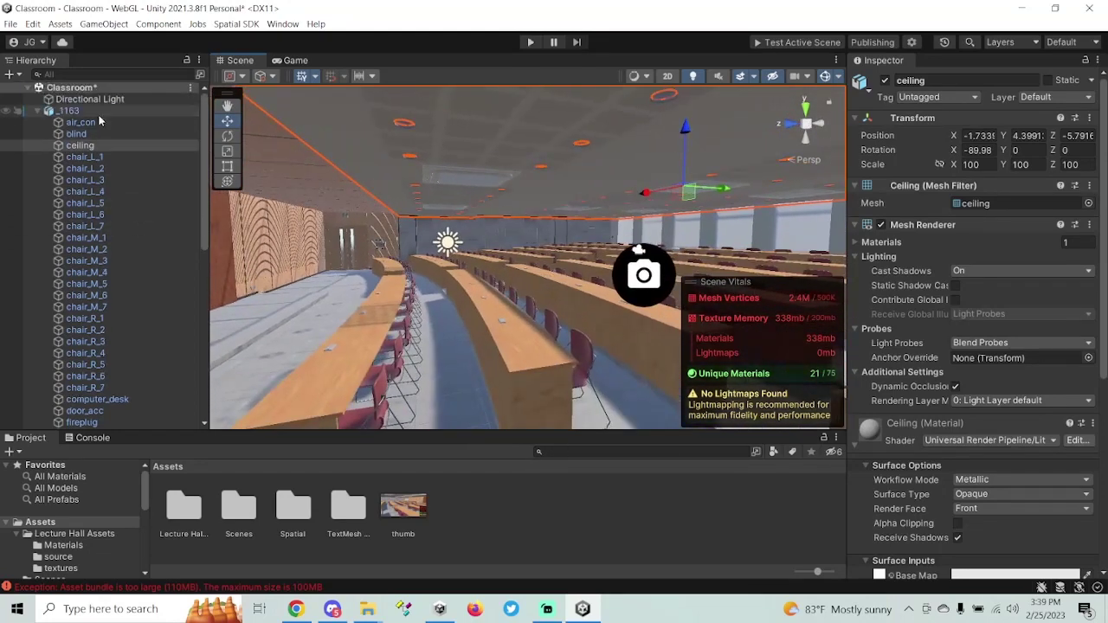
# Turn off Cast Shadows for all child meshes of the _1163 model, from air_con through white_board
pyautogui.click(98, 122)
pyautogui.scroll(-10, 131, 247)
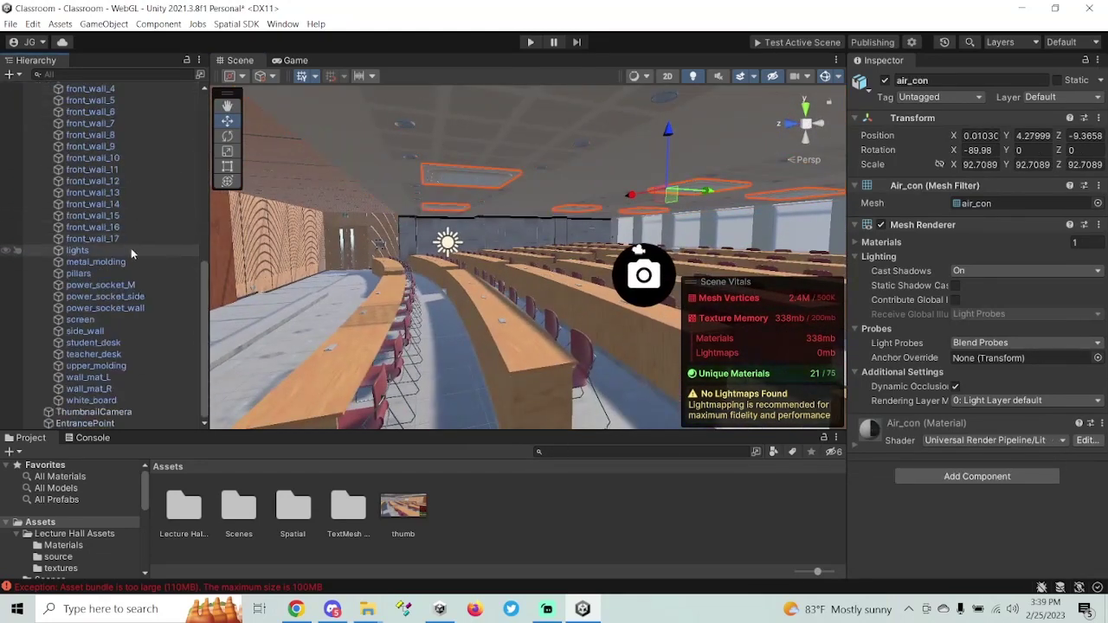
pyautogui.keyDown('shift'); pyautogui.click(119, 396); pyautogui.keyUp('shift')
pyautogui.scroll(8, 135, 383)
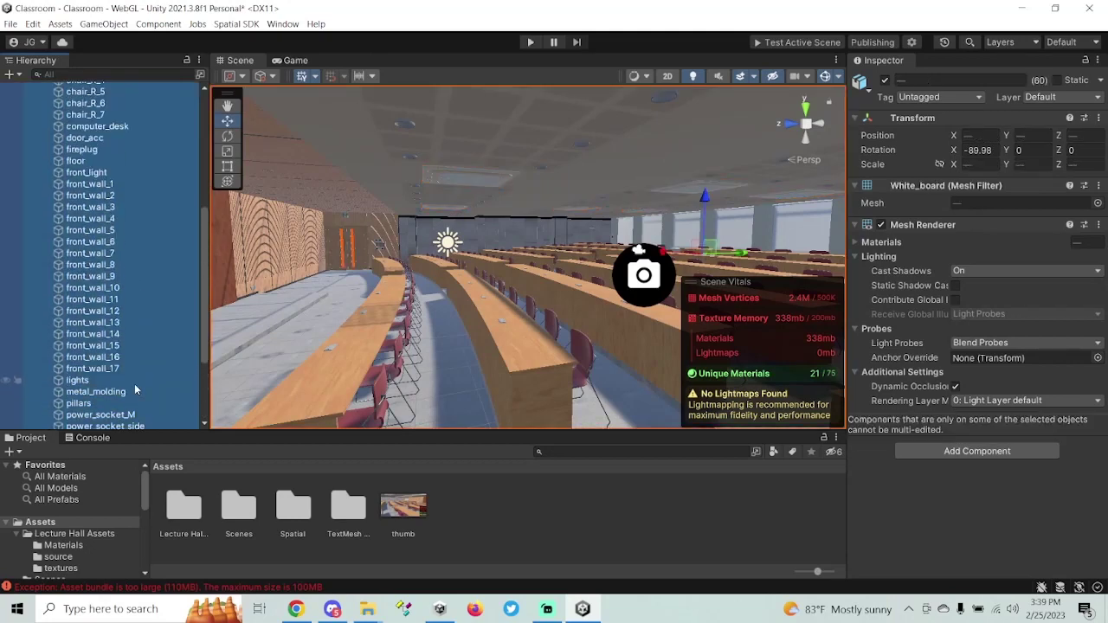
pyautogui.scroll(3, 135, 380)
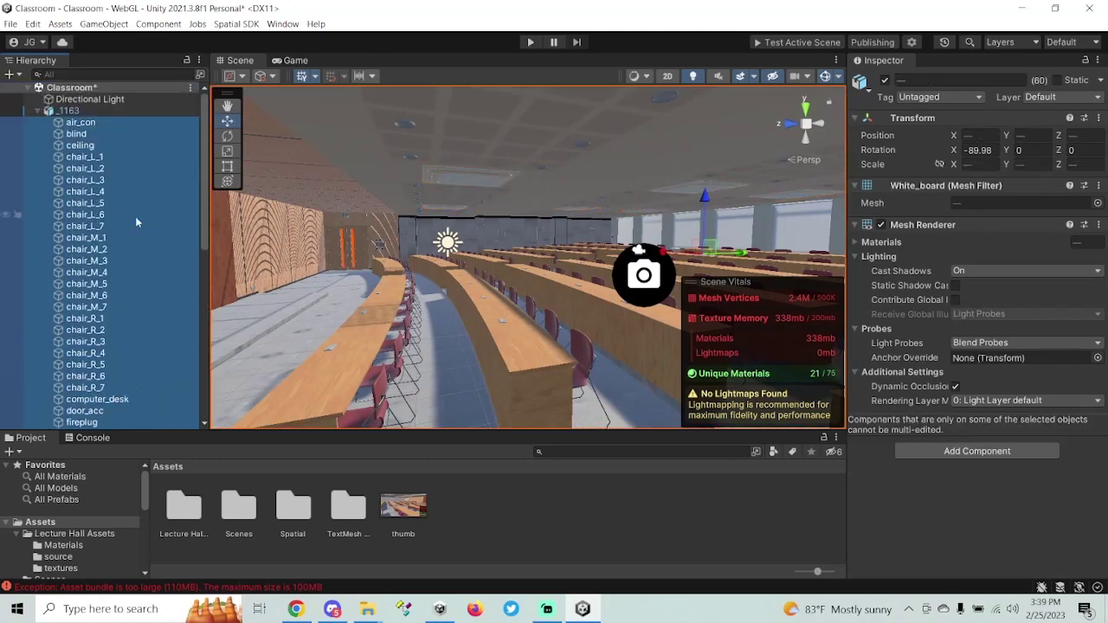
pyautogui.click(994, 271)
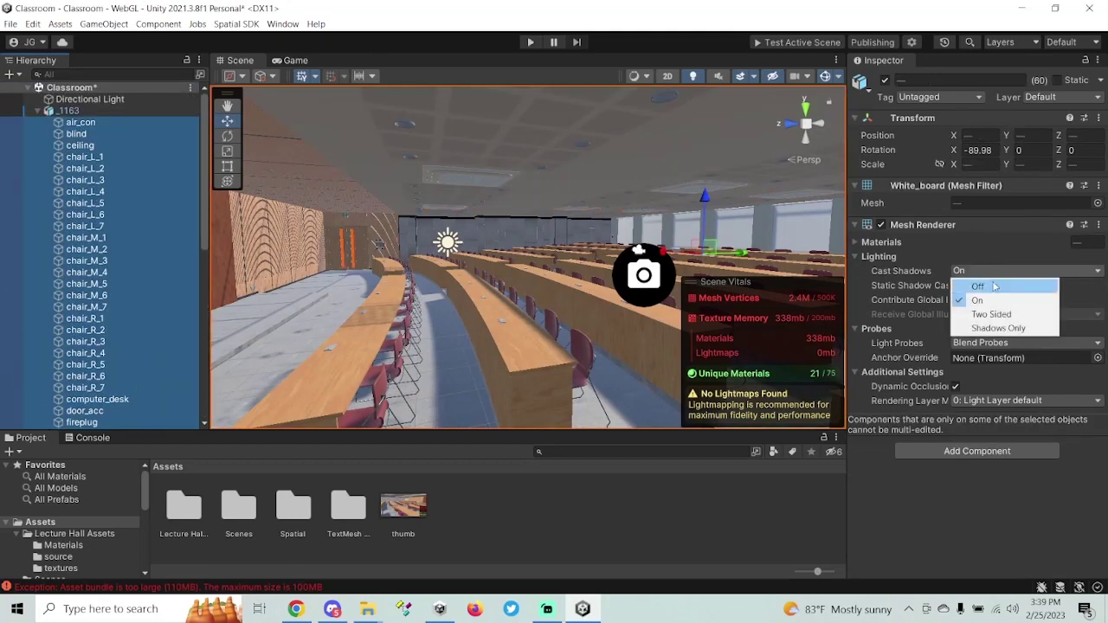
pyautogui.click(994, 286)
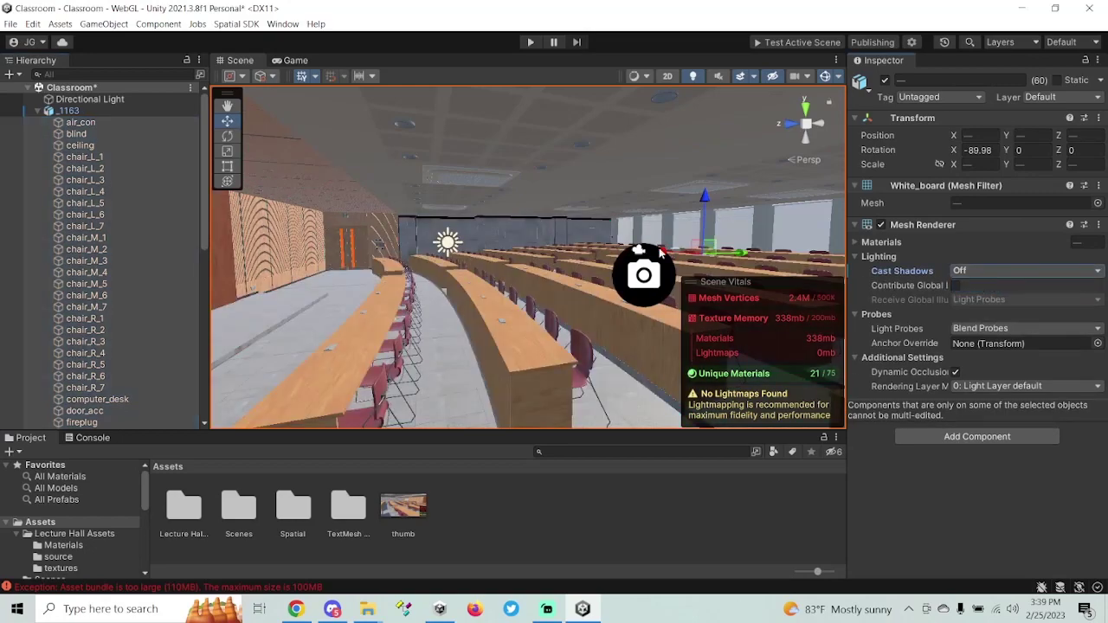
# Move the Directional Light slightly higher above the front desks, to about X 1.19, Y 2.75, Z -2.04
pyautogui.press('a')
pyautogui.moveTo(545, 231); pyautogui.dragTo(537, 222, button='right')
pyautogui.press('w')
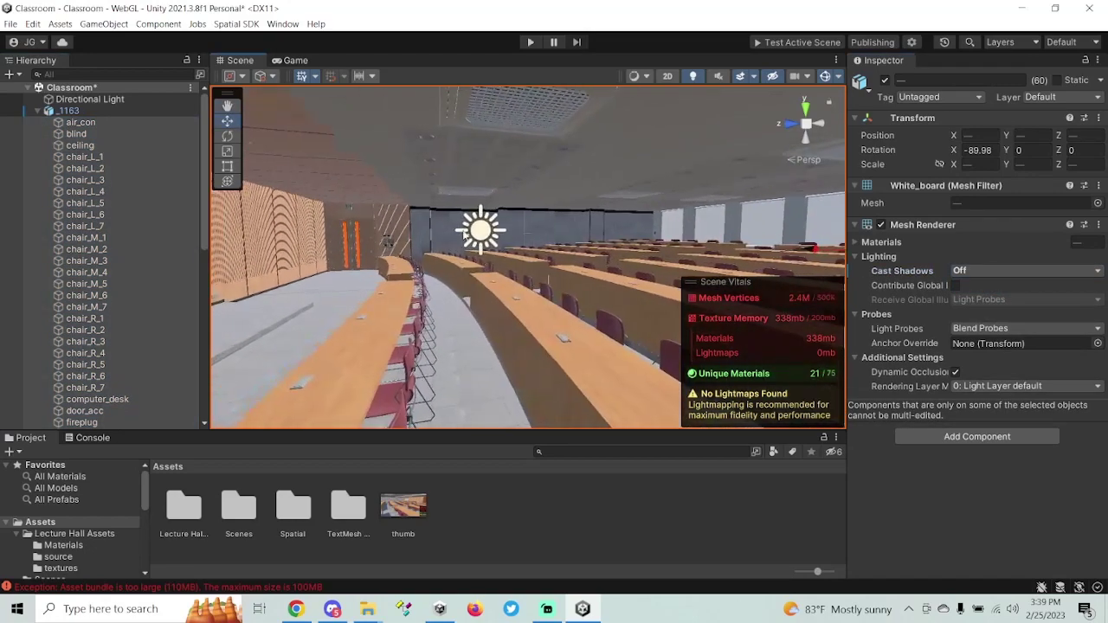
pyautogui.click(489, 228)
pyautogui.moveTo(737, 165); pyautogui.dragTo(685, 210, button='right')
pyautogui.press('s')
pyautogui.press('d')
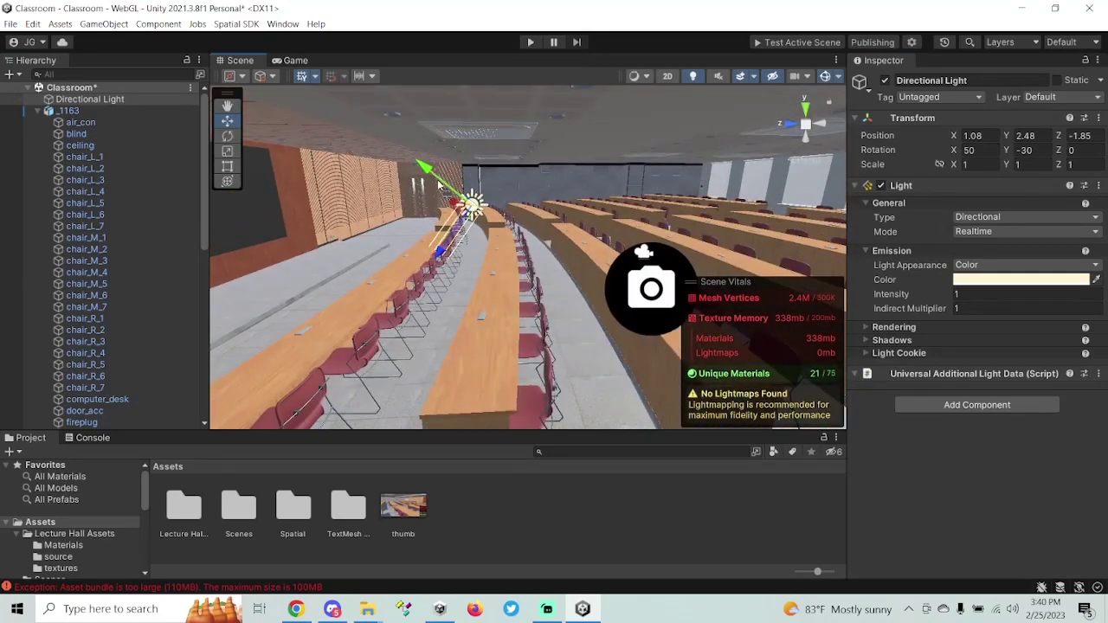
pyautogui.press('a')
pyautogui.moveTo(541, 263); pyautogui.dragTo(572, 266, button='right')
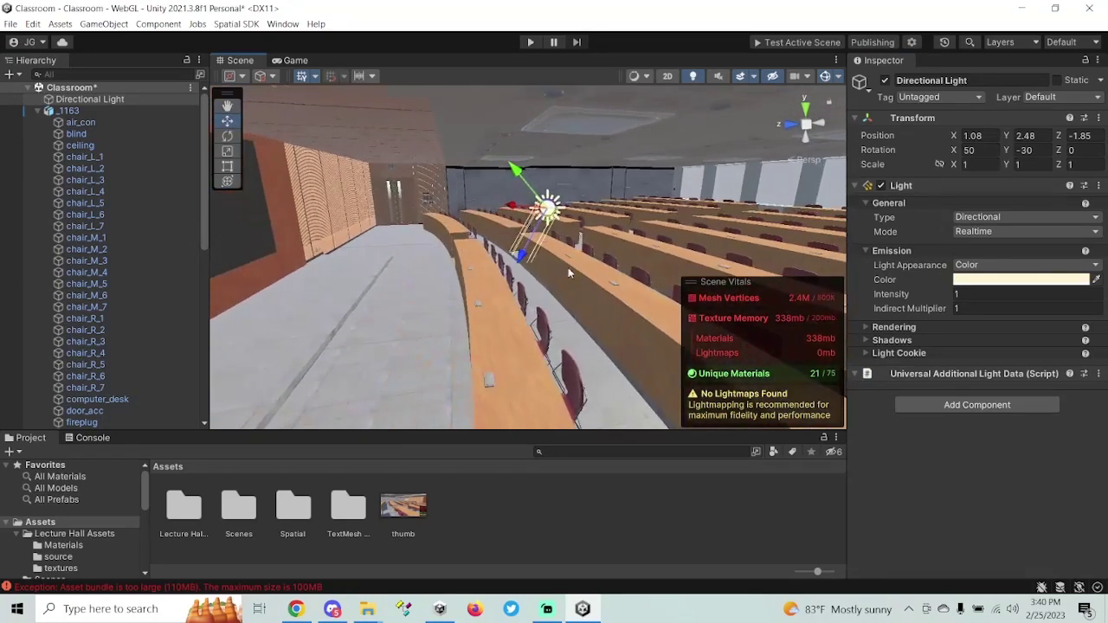
pyautogui.moveTo(525, 262); pyautogui.dragTo(534, 256)
pyautogui.moveTo(535, 260); pyautogui.dragTo(603, 242, button='right')
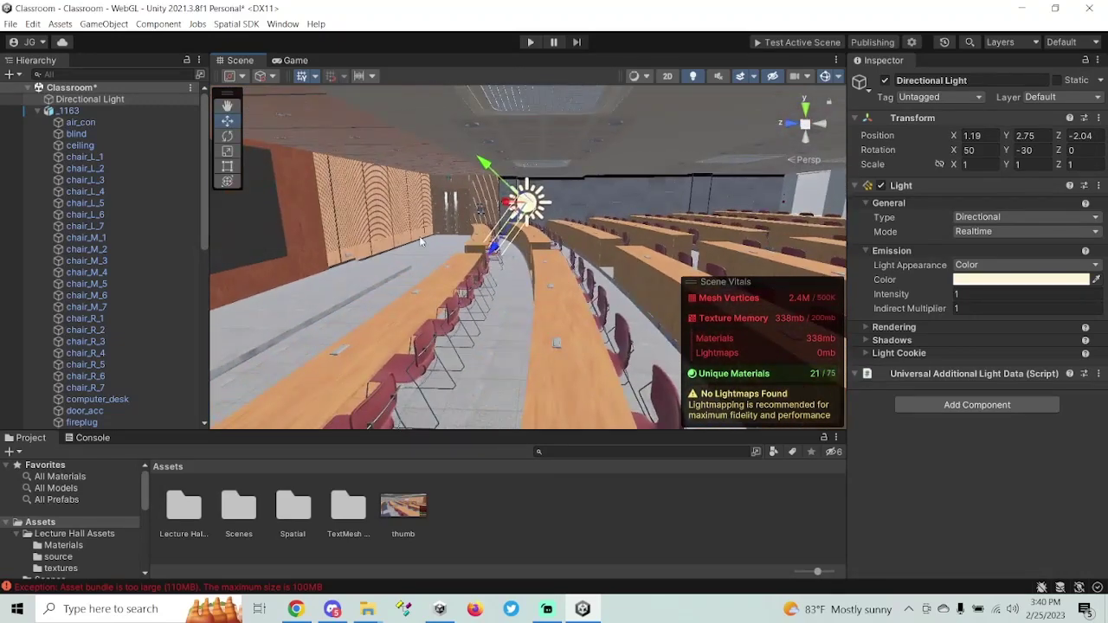
# Open the Spatial Portal configuration and start publishing the active Classroom environment package
pyautogui.click(873, 43)
pyautogui.click(950, 217)
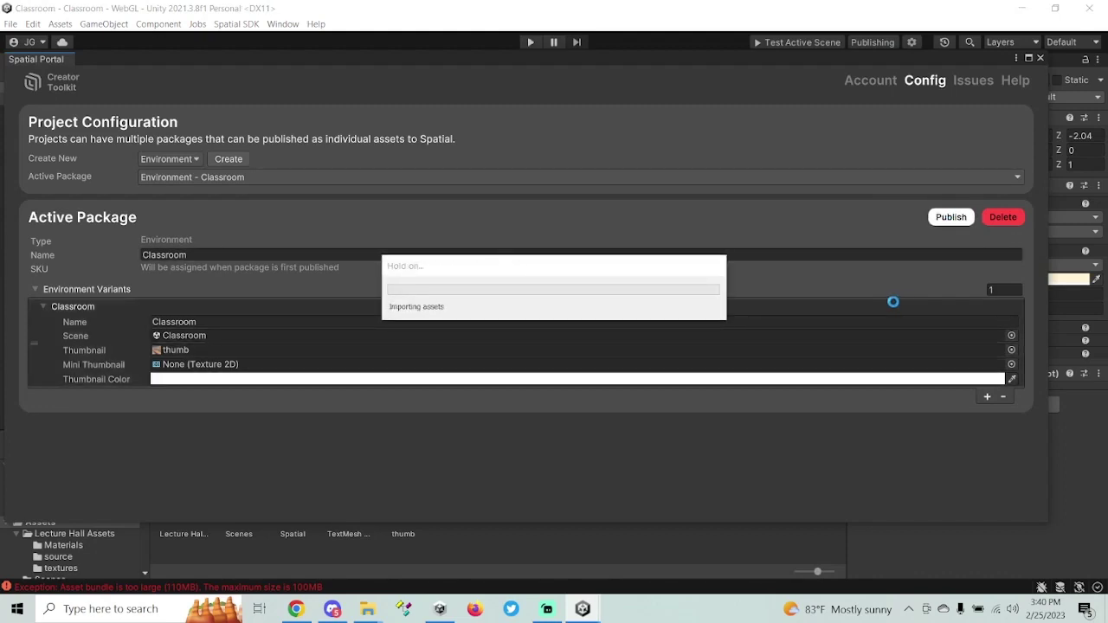